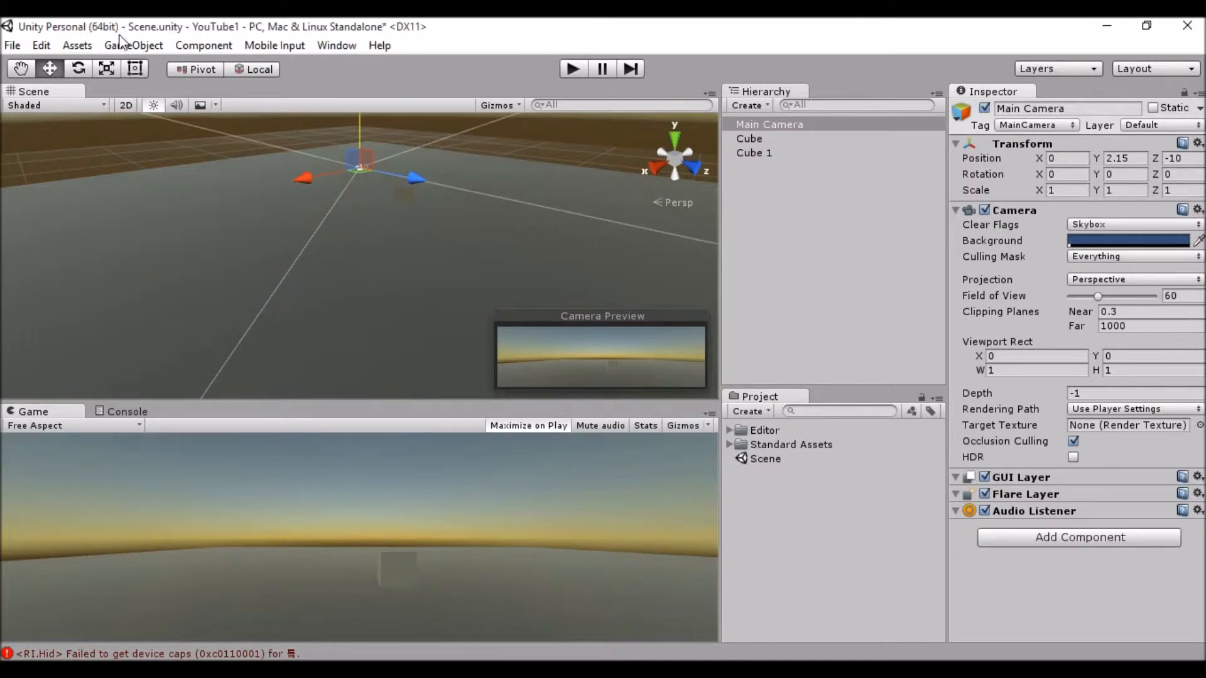
# - Add a point light to the scene
pyautogui.click(747, 105)
pyautogui.moveTo(796, 211)
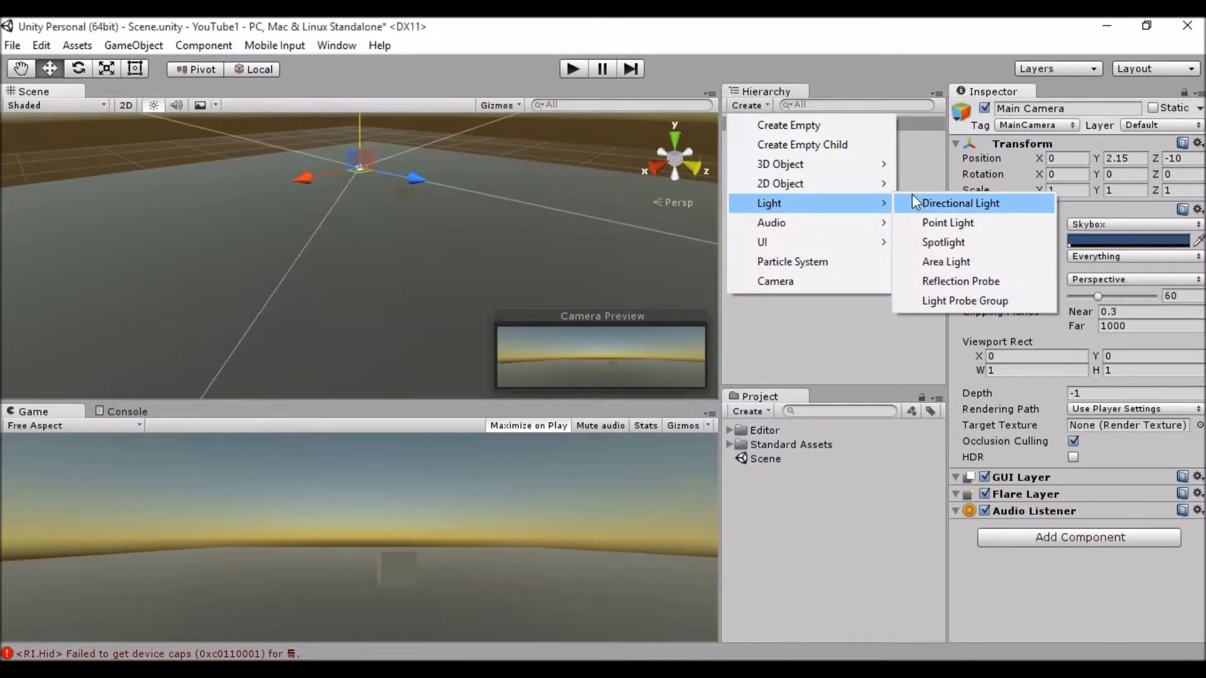
pyautogui.click(945, 224)
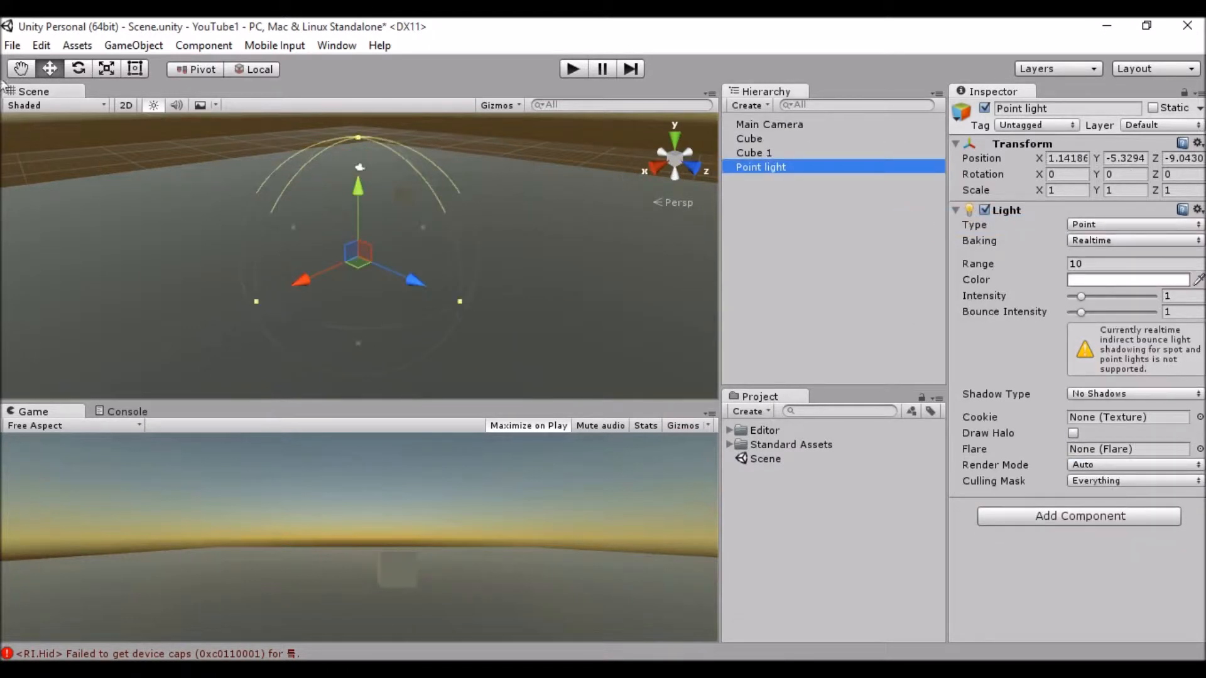
pyautogui.click(181, 47)
pyautogui.moveTo(139, 48)
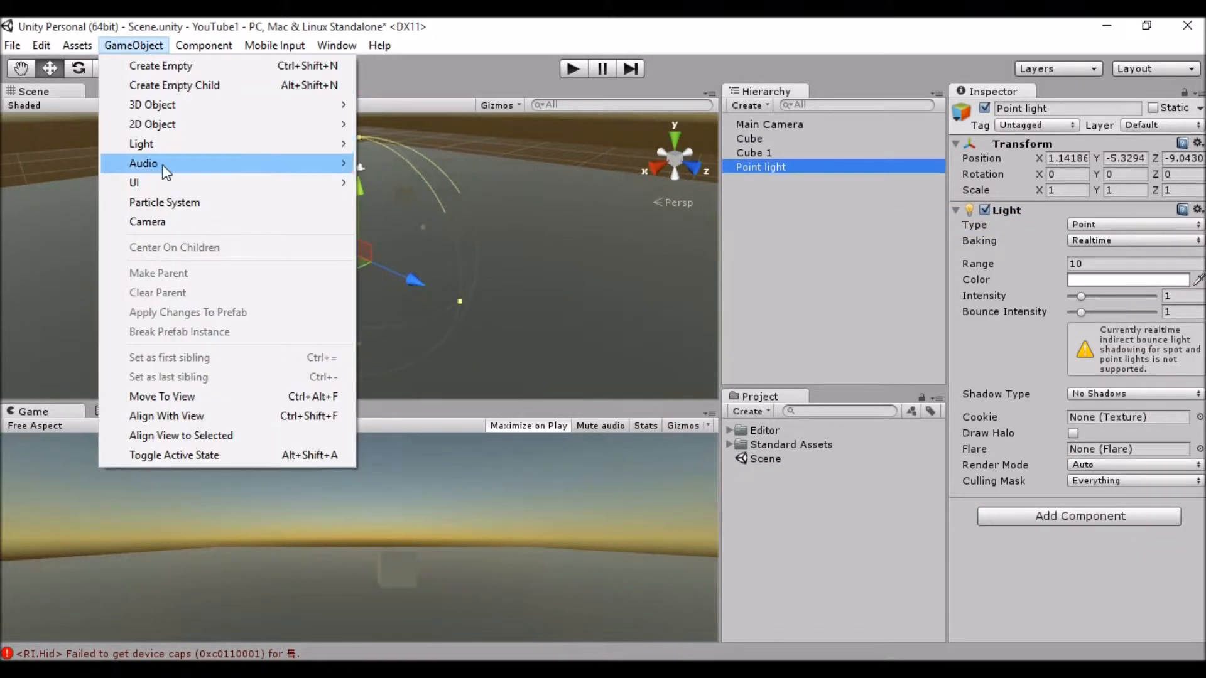
pyautogui.moveTo(175, 147)
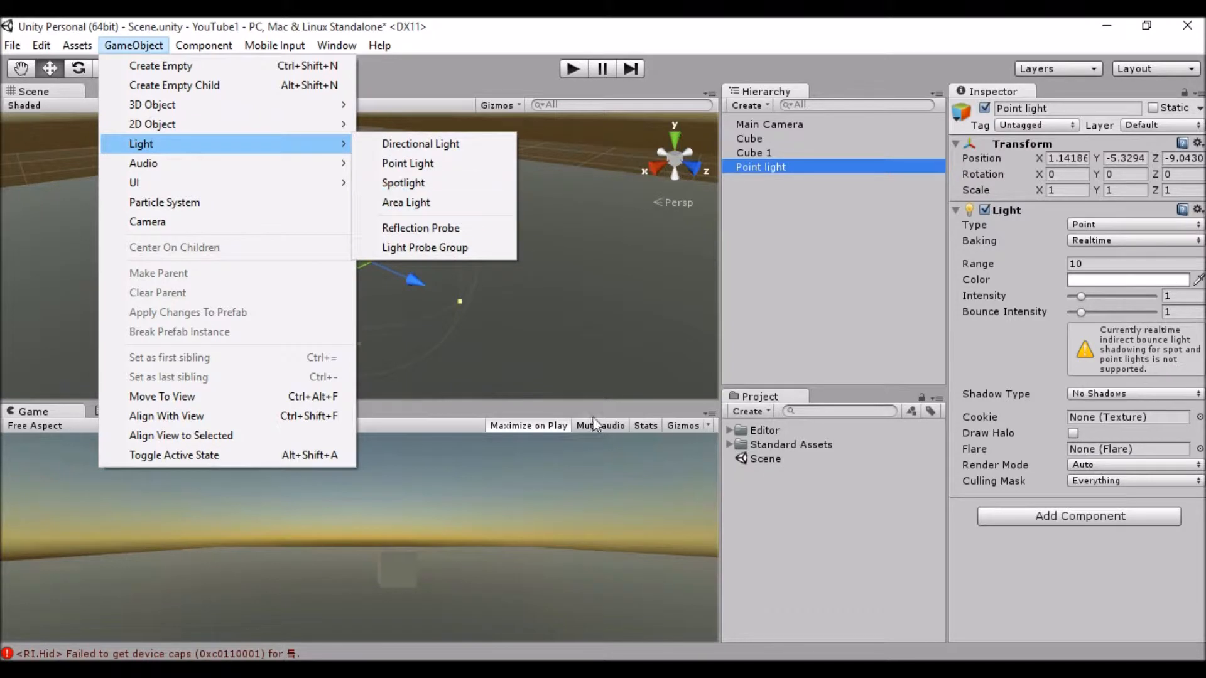
pyautogui.click(839, 596)
# - Raise the point light above the ground plane to a Y position of about 3.35
pyautogui.click(767, 153)
pyautogui.click(771, 166)
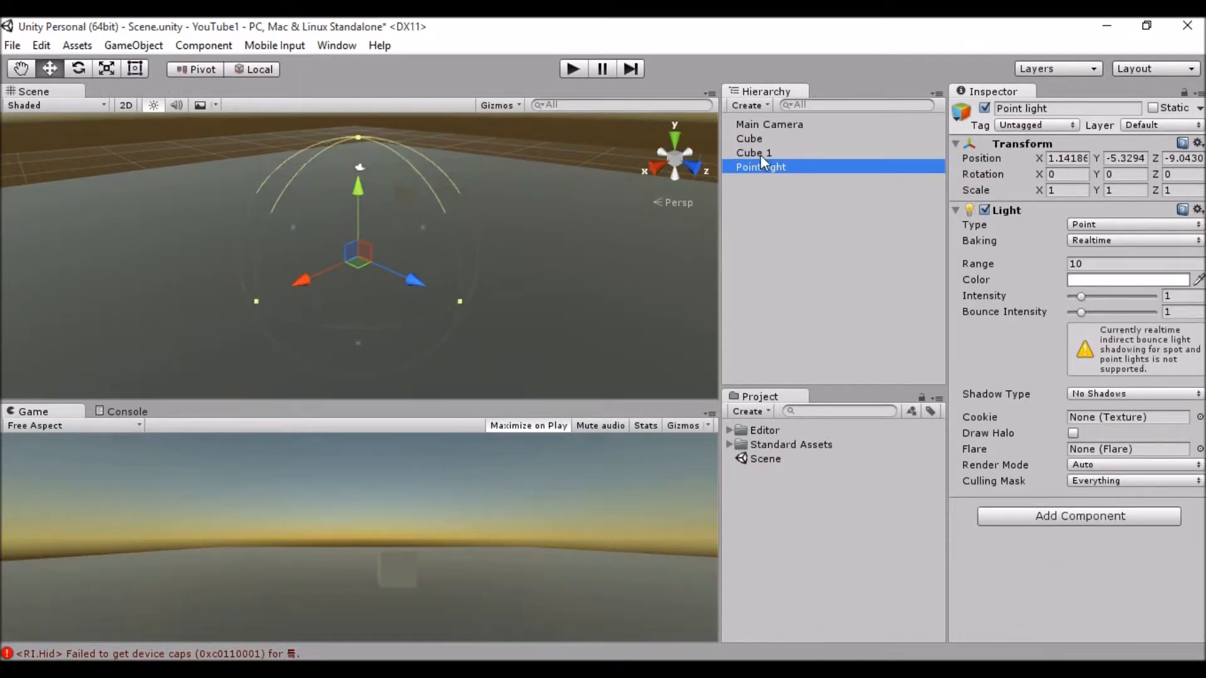
pyautogui.moveTo(359, 186); pyautogui.dragTo(349, 108)
pyautogui.moveTo(384, 194); pyautogui.dragTo(388, 261, button='middle')
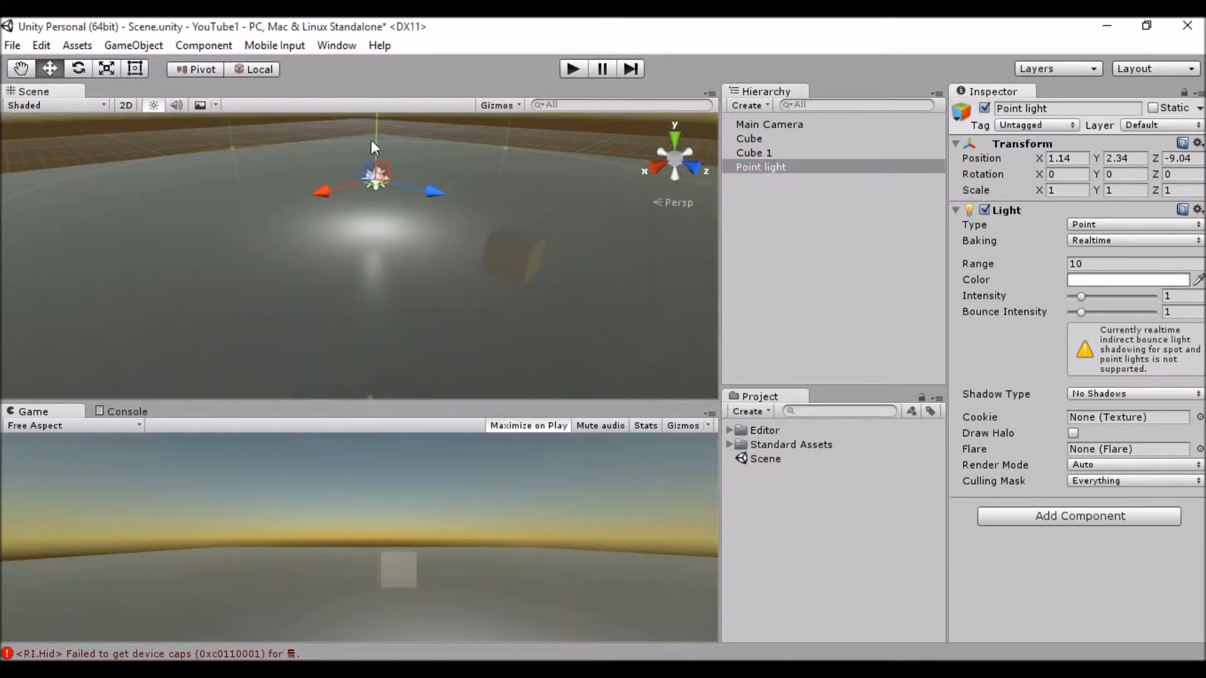
pyautogui.moveTo(374, 129); pyautogui.dragTo(369, 70)
pyautogui.scroll(-5, 688, 198)
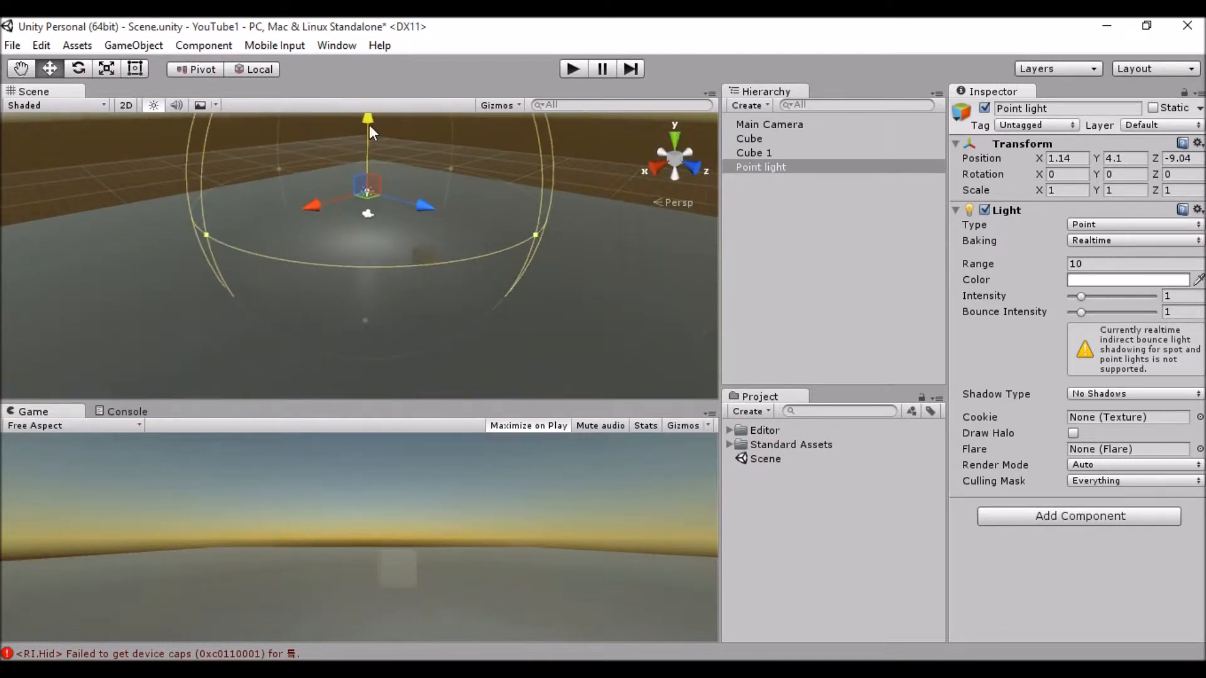
pyautogui.moveTo(368, 124); pyautogui.dragTo(372, 132)
pyautogui.scroll(3, 512, 202)
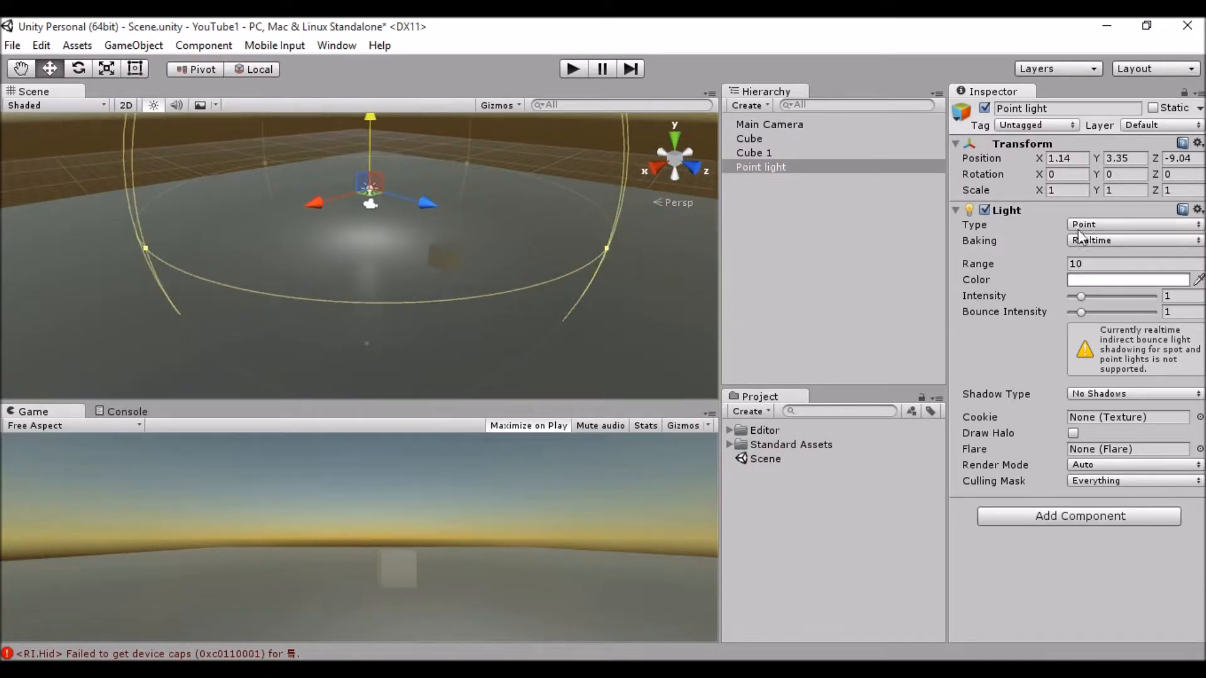
# - Set the point light's range to 50 and raise the light to a Y position of about 4.45
pyautogui.click(1077, 263)
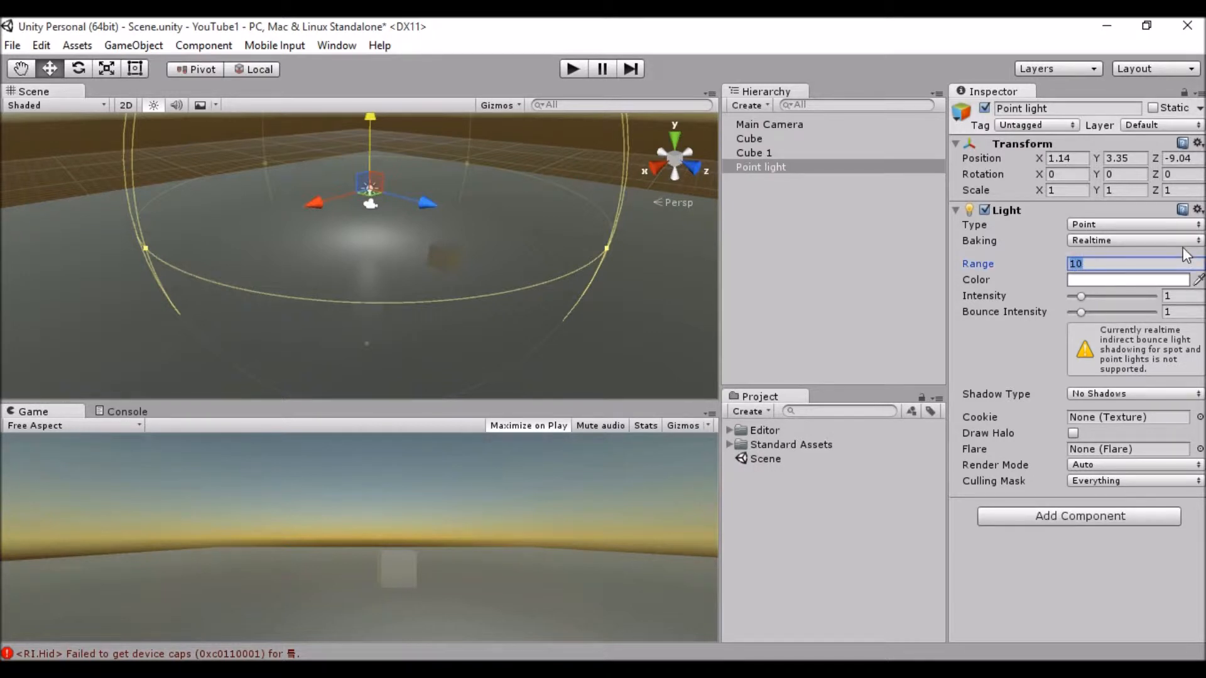
pyautogui.write('50')
pyautogui.moveTo(368, 137); pyautogui.dragTo(371, 105)
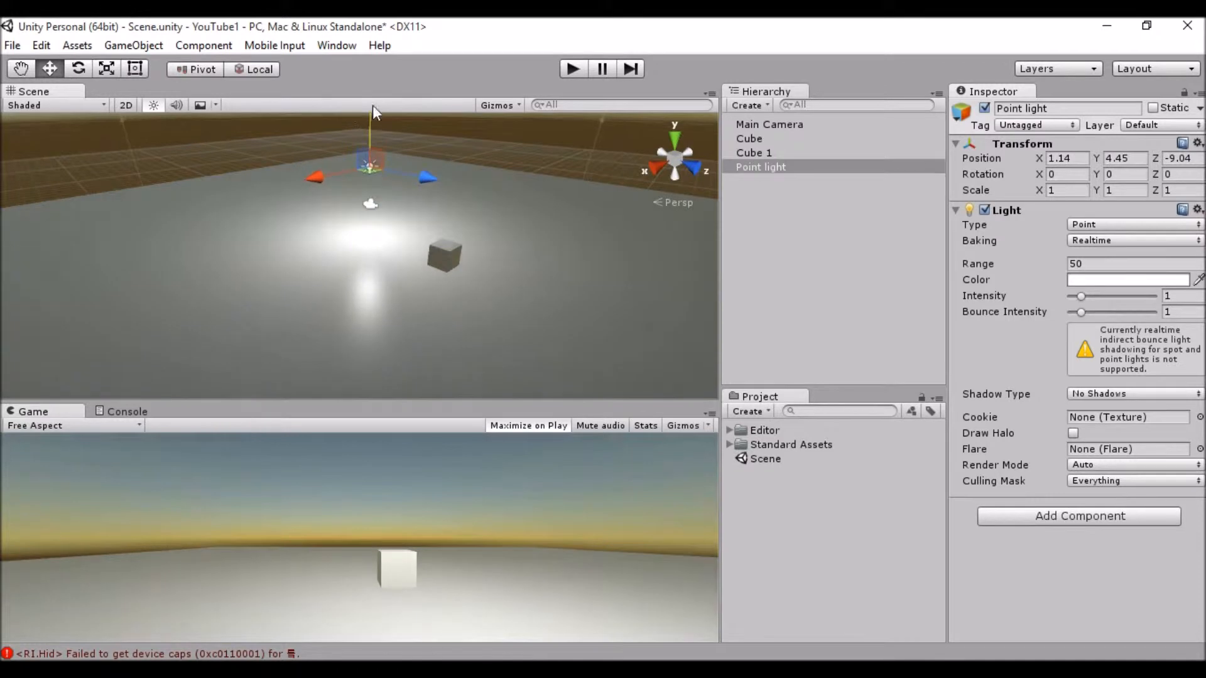
# - Change the point light's color to blue, with RGB values of about 38, 39, 255
pyautogui.click(1084, 279)
pyautogui.moveTo(111, 143); pyautogui.dragTo(135, 98)
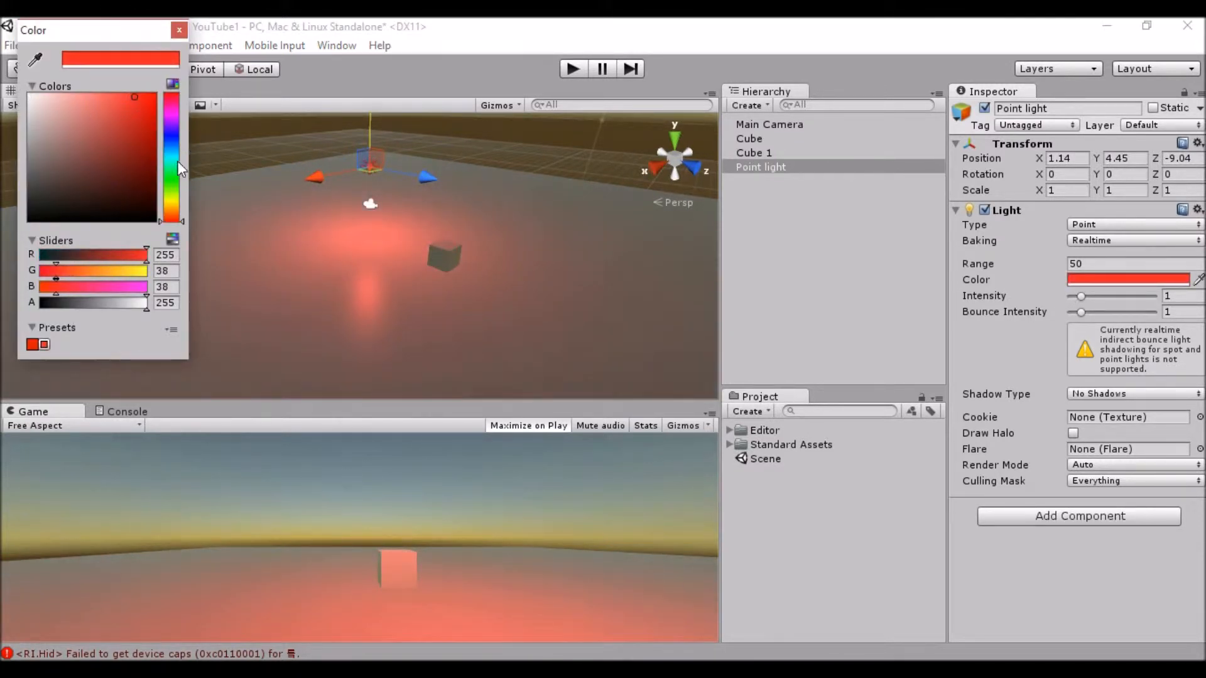
pyautogui.click(171, 133)
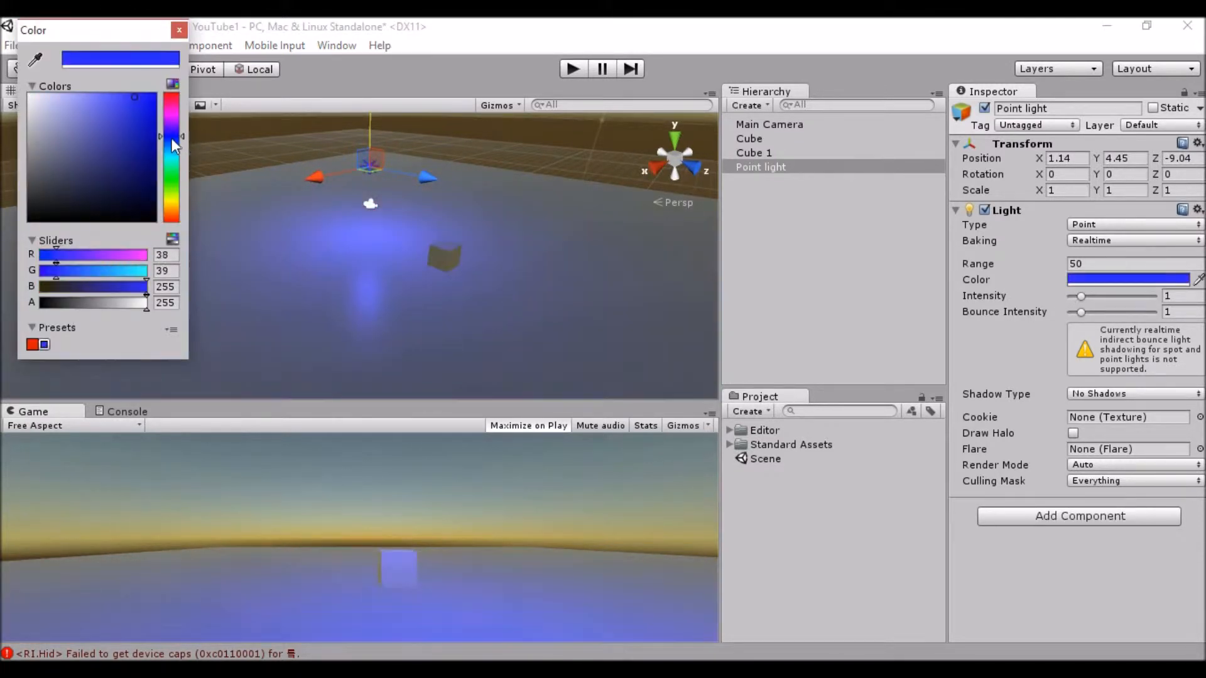
pyautogui.click(179, 31)
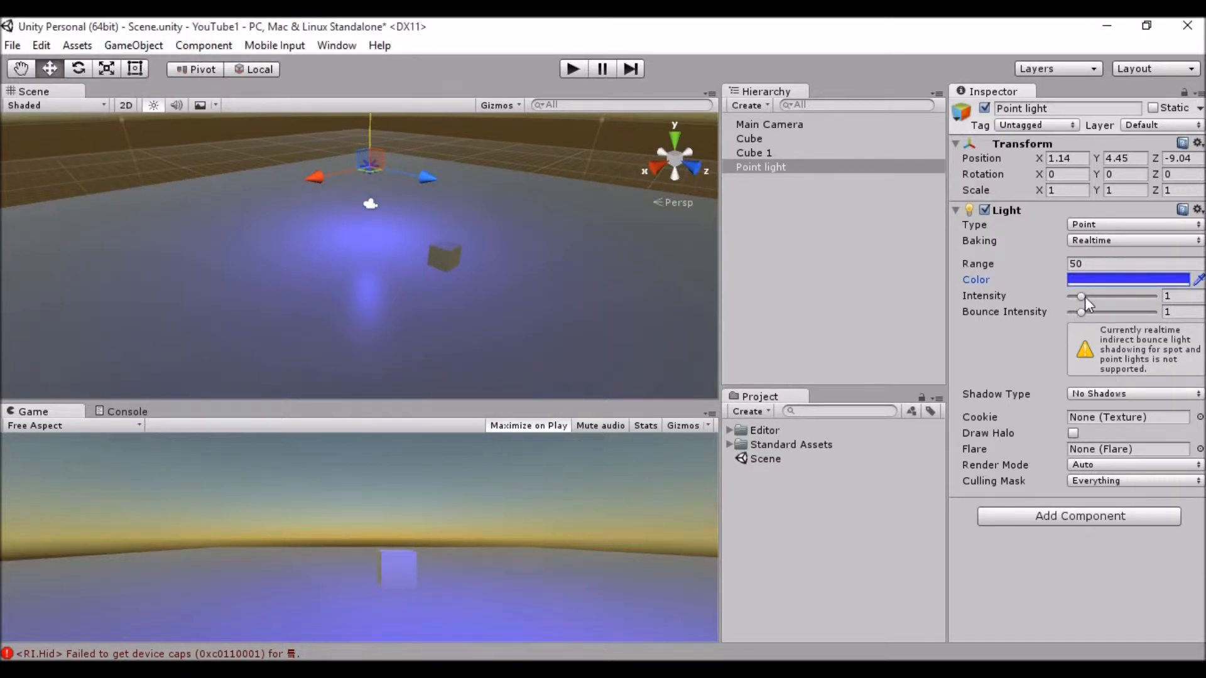
# - Increase the point light's intensity to about 4.74
pyautogui.moveTo(1080, 298); pyautogui.dragTo(1119, 292)
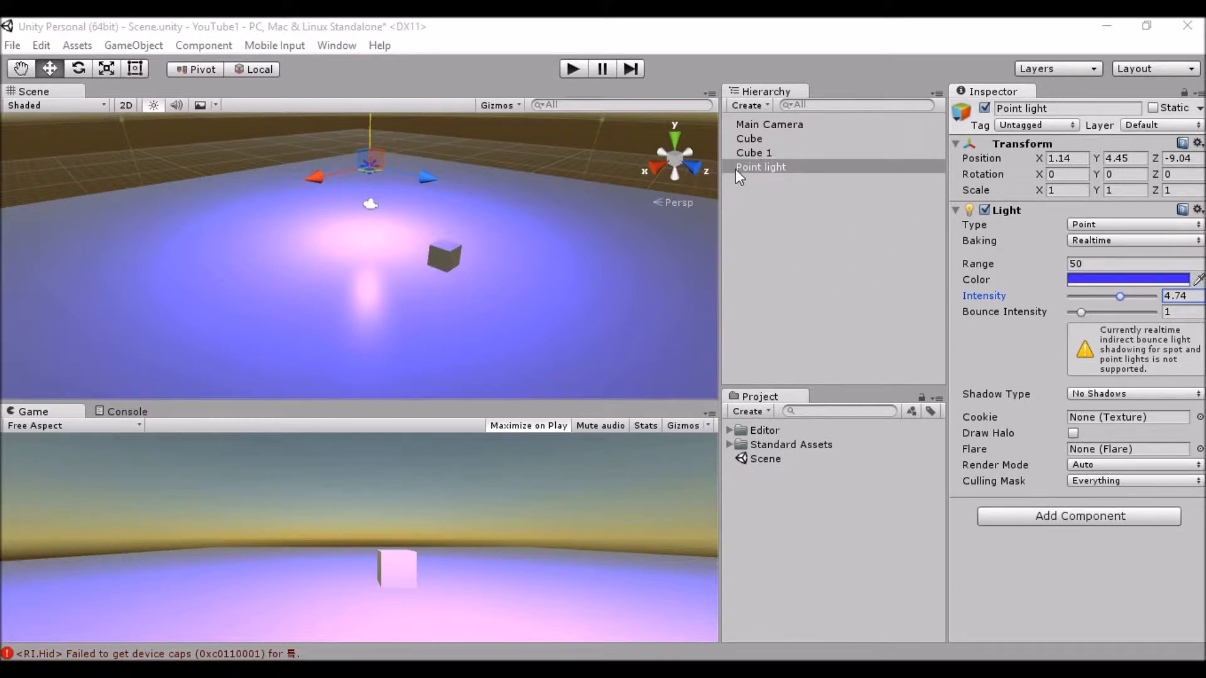
pyautogui.click(778, 166)
pyautogui.click(769, 157)
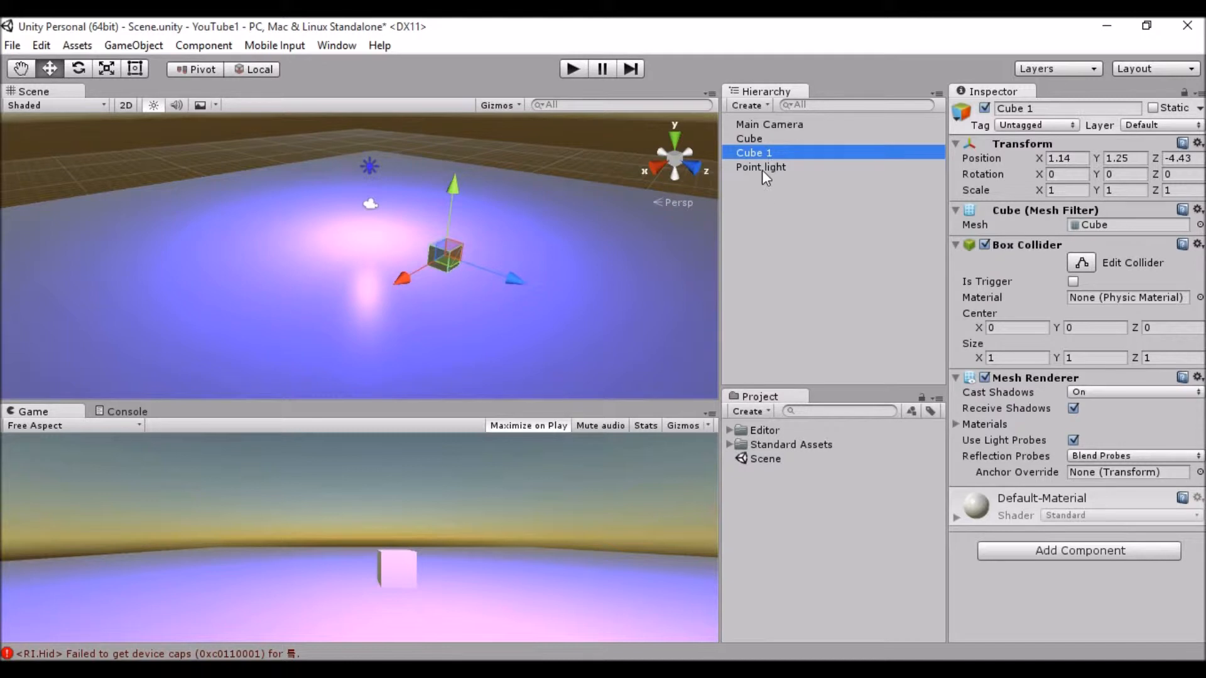
pyautogui.click(762, 167)
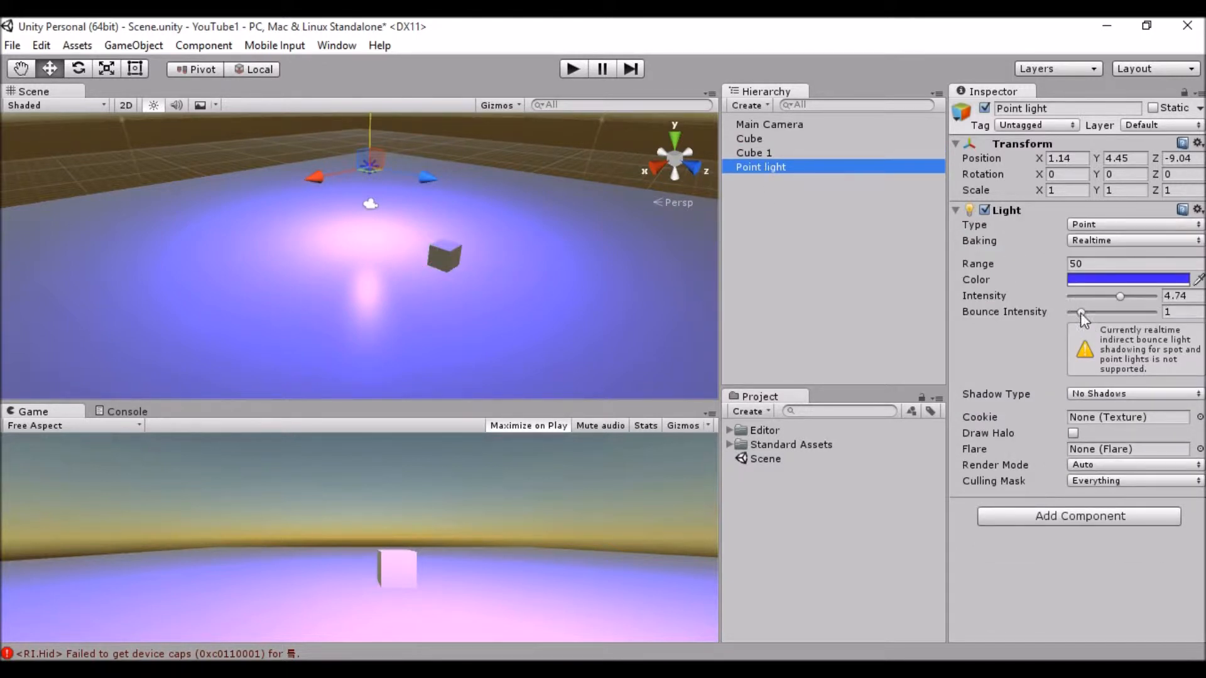
pyautogui.moveTo(949, 307); pyautogui.dragTo(957, 307)
# - Set the point light's shadow type to Hard Shadows and look closely at the small cube's shadow
pyautogui.click(1086, 394)
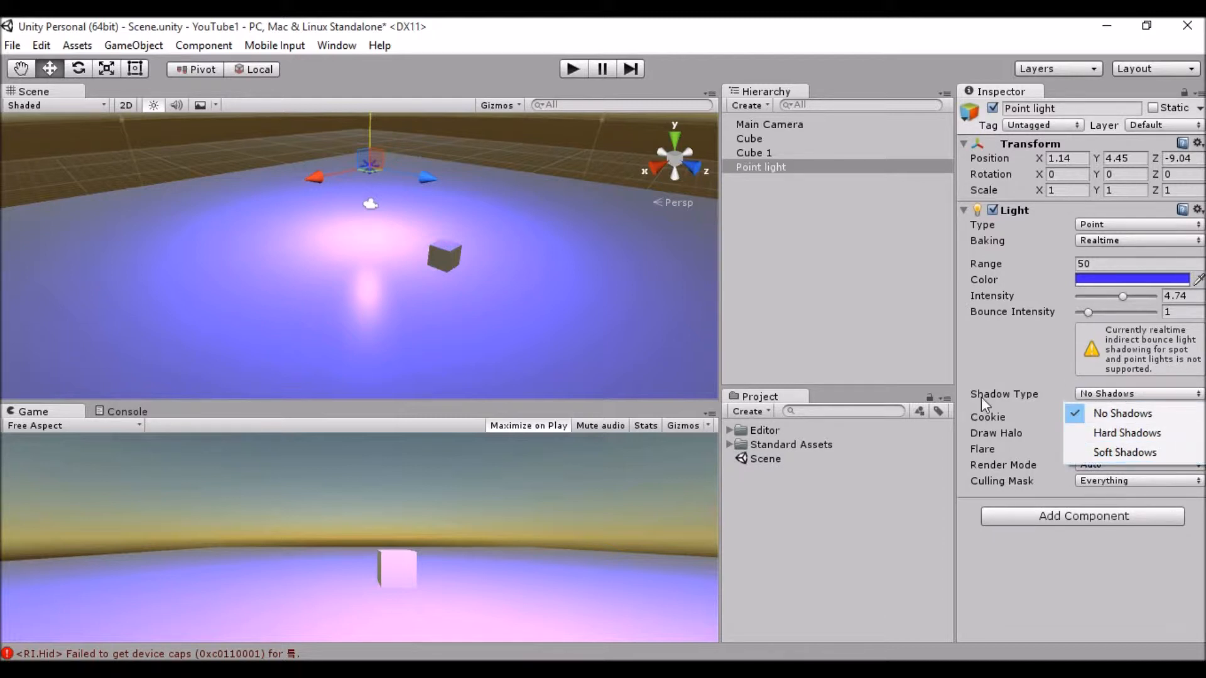
pyautogui.click(1100, 433)
pyautogui.scroll(5, 534, 299)
pyautogui.moveTo(581, 300); pyautogui.dragTo(470, 278, button='middle')
pyautogui.scroll(2, 470, 285)
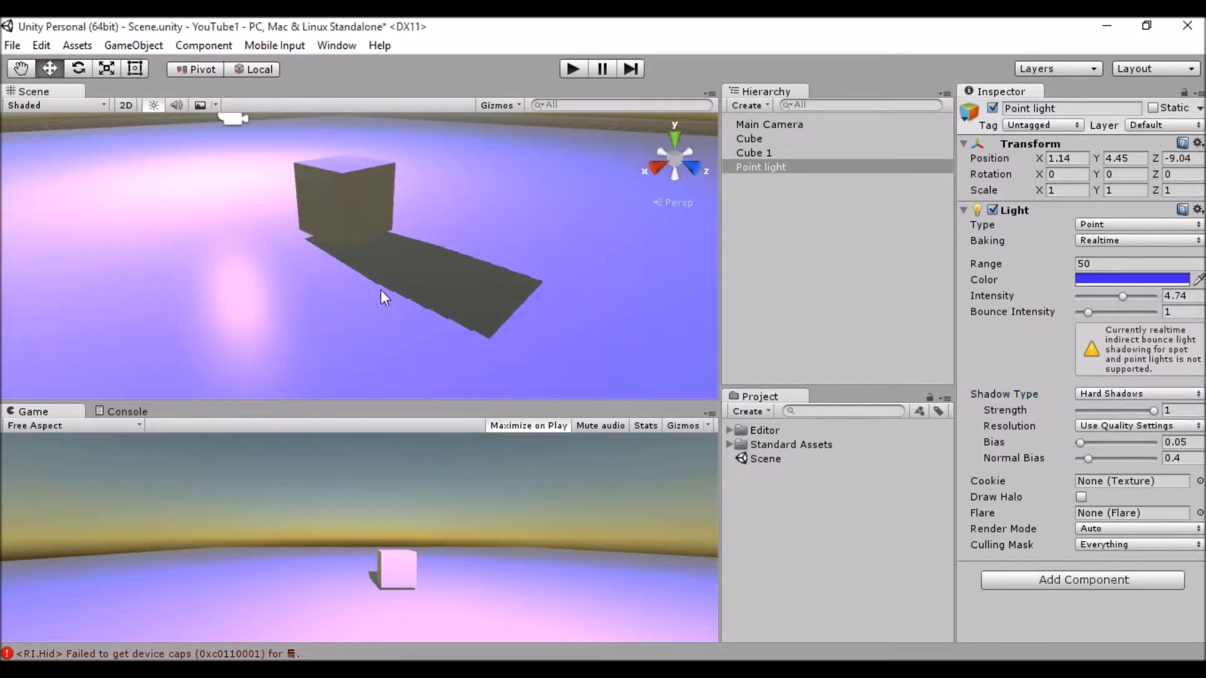
pyautogui.scroll(-2, 337, 223)
# - Set the point light's shadow type to Soft Shadows and compare the small cube's shadow up close
pyautogui.click(1081, 395)
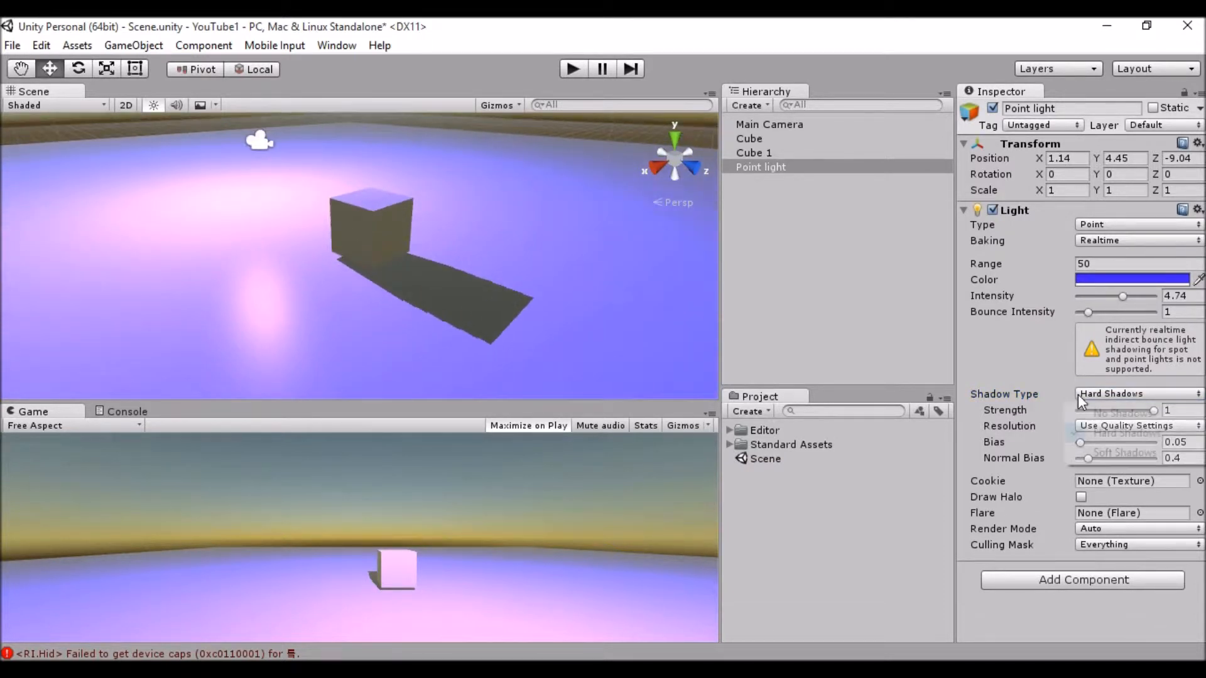
pyautogui.click(1105, 452)
pyautogui.scroll(2, 567, 289)
pyautogui.moveTo(567, 289); pyautogui.dragTo(607, 287, button='middle')
pyautogui.scroll(-2, 504, 276)
pyautogui.moveTo(504, 276); pyautogui.dragTo(546, 323, button='middle')
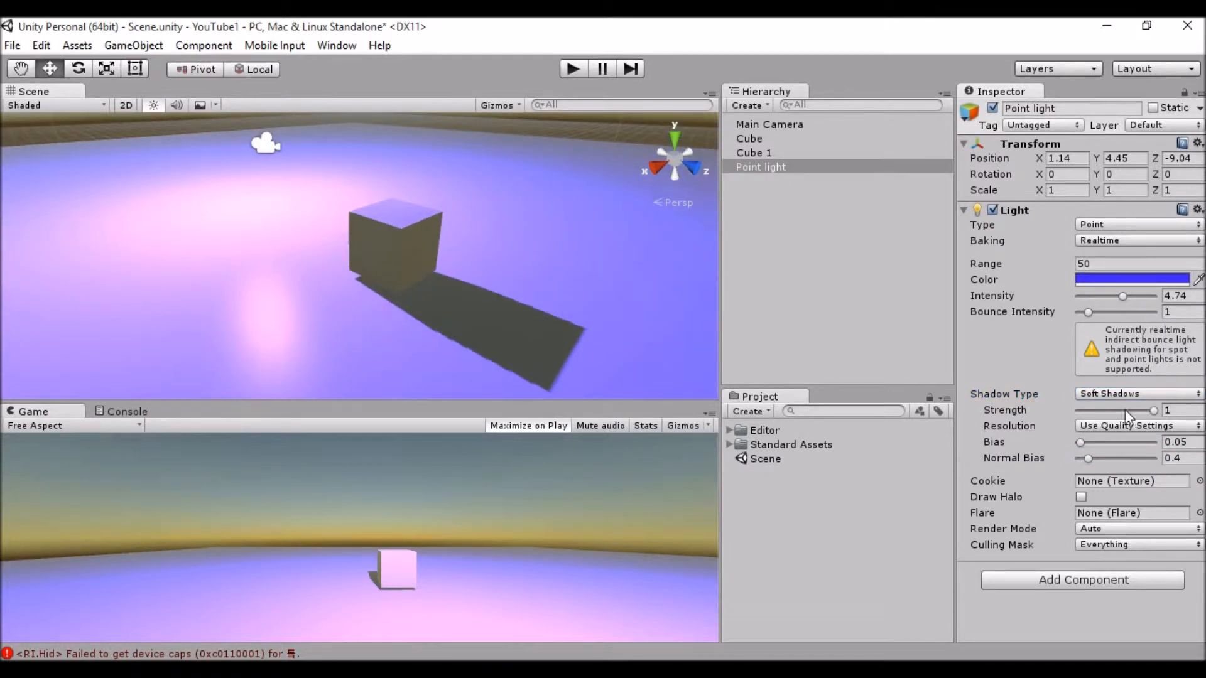
pyautogui.click(1105, 394)
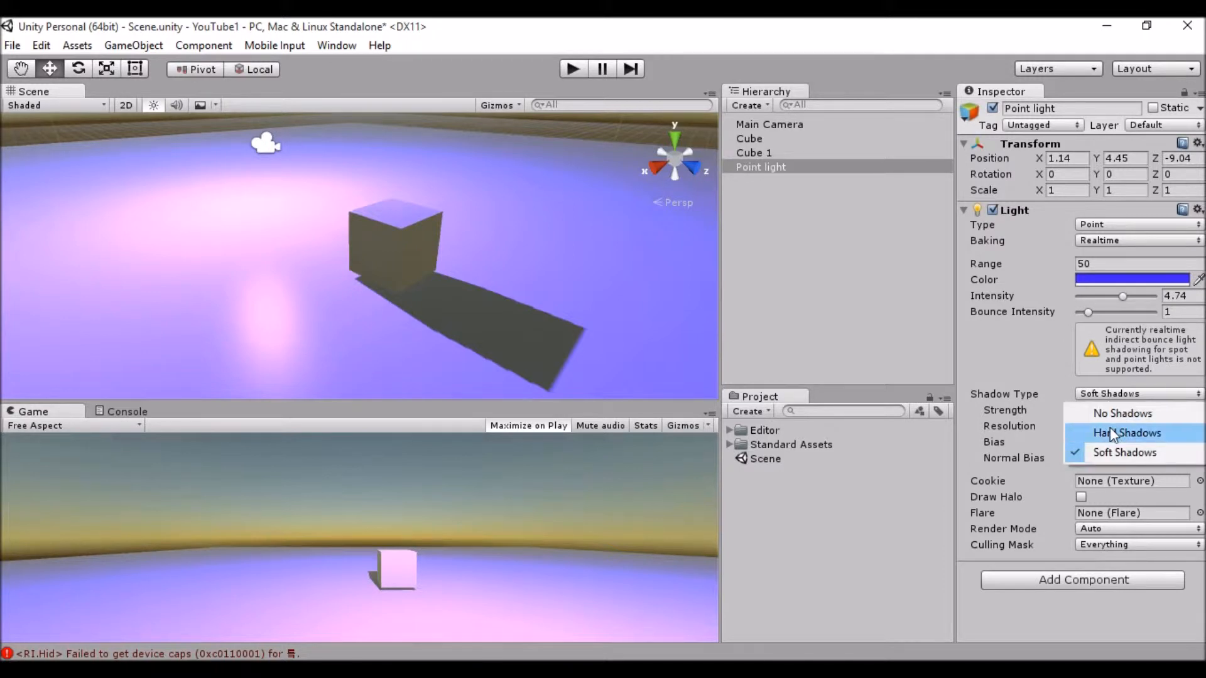
pyautogui.click(1110, 448)
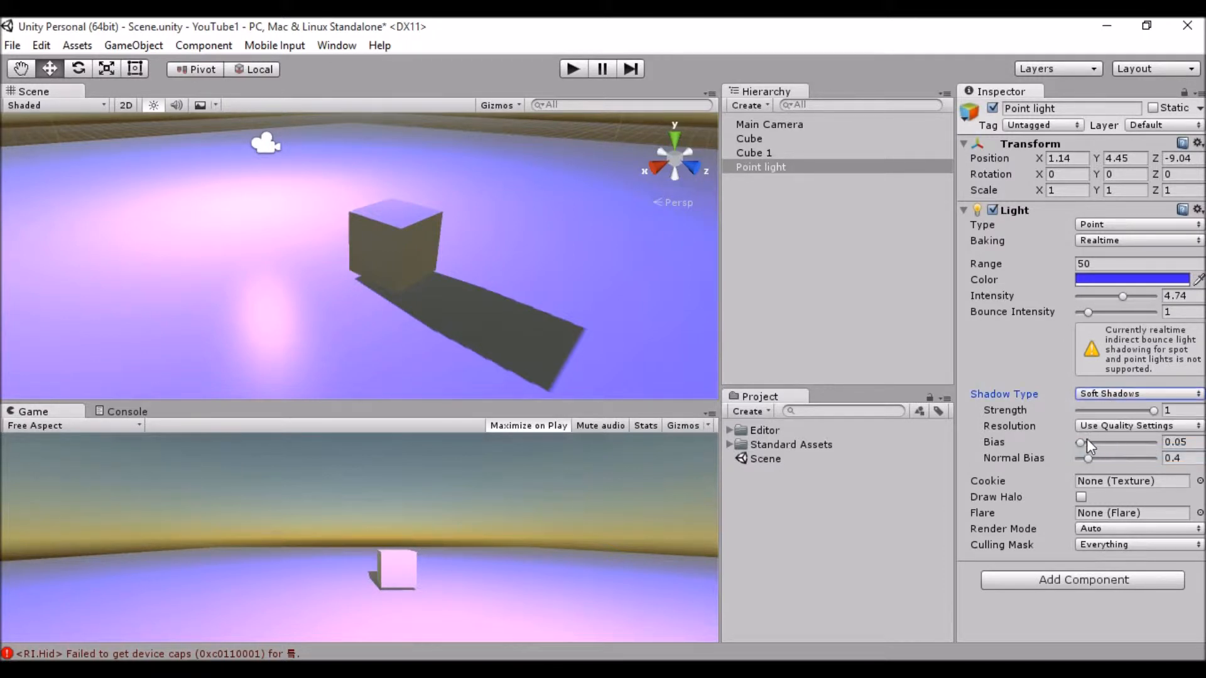
# - Set the light's shadow strength to 1, its bias to 0 and its normal bias to about 0.19
pyautogui.moveTo(1138, 411)
pyautogui.mouseDown()
pyautogui.moveTo(1101, 411)
pyautogui.moveTo(1155, 410)
pyautogui.mouseUp()
pyautogui.moveTo(1079, 443); pyautogui.dragTo(1078, 443)
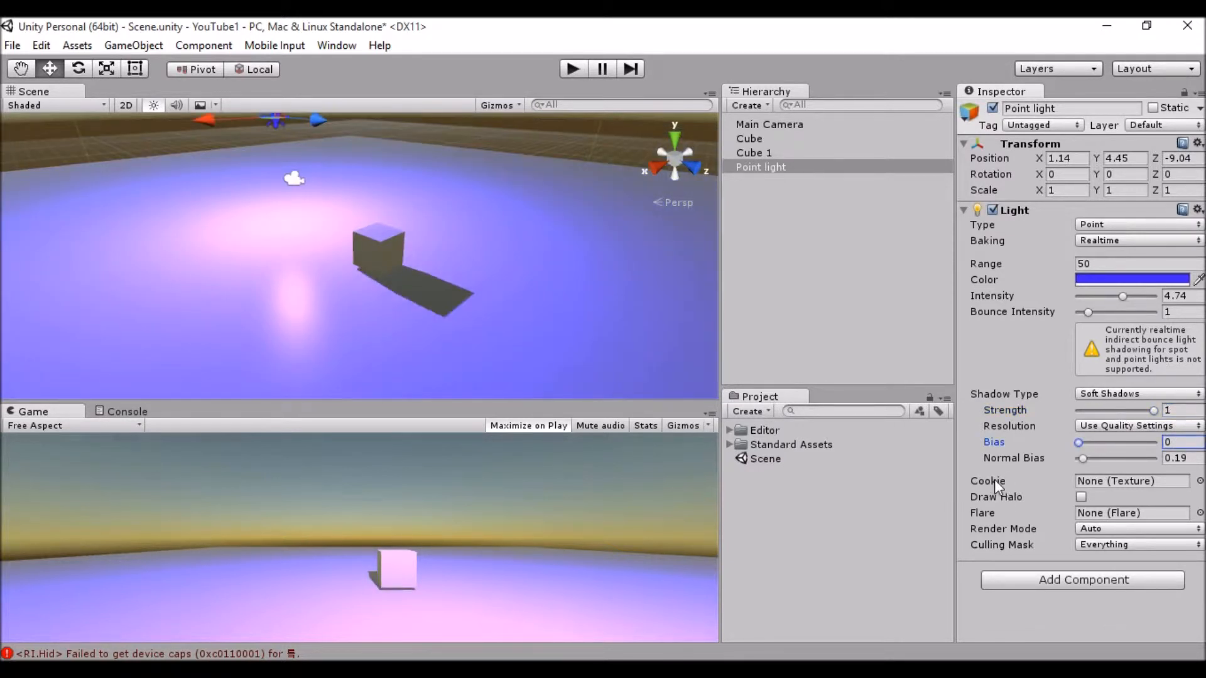
# - Examine the small cube's soft shadow from several distances and positions
pyautogui.scroll(10, 355, 230)
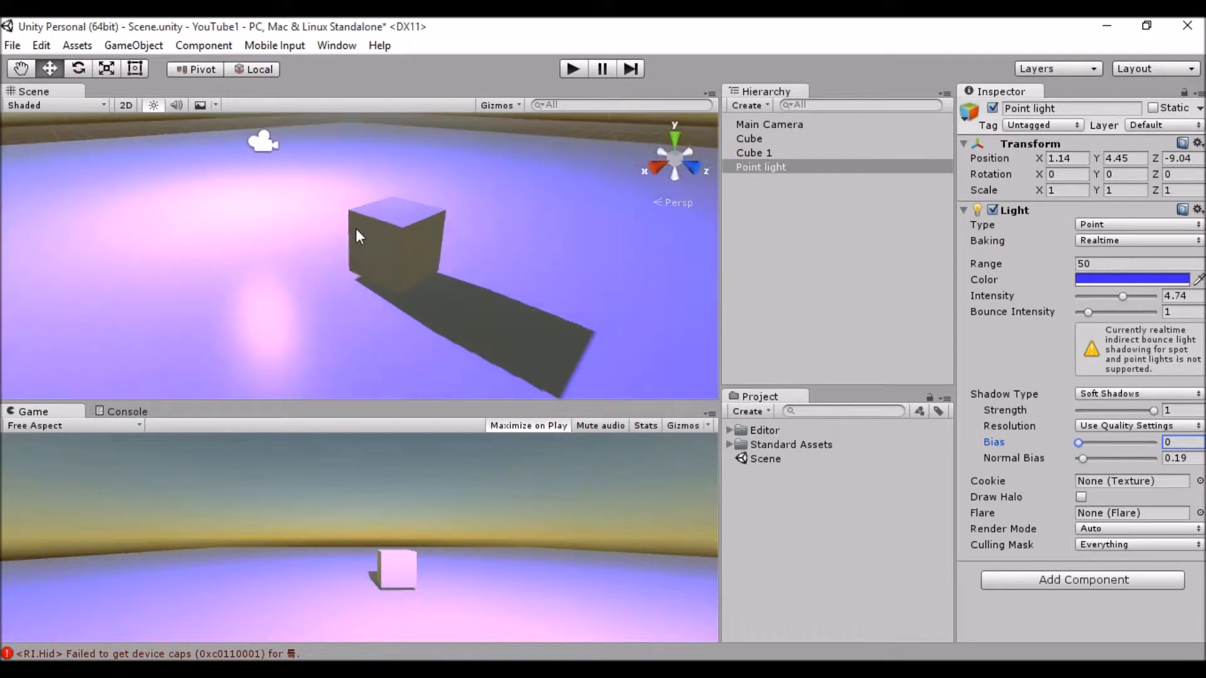
pyautogui.keyDown('alt'); pyautogui.moveTo(420, 240); pyautogui.dragTo(388, 266); pyautogui.keyUp('alt')
pyautogui.scroll(-8, 379, 269)
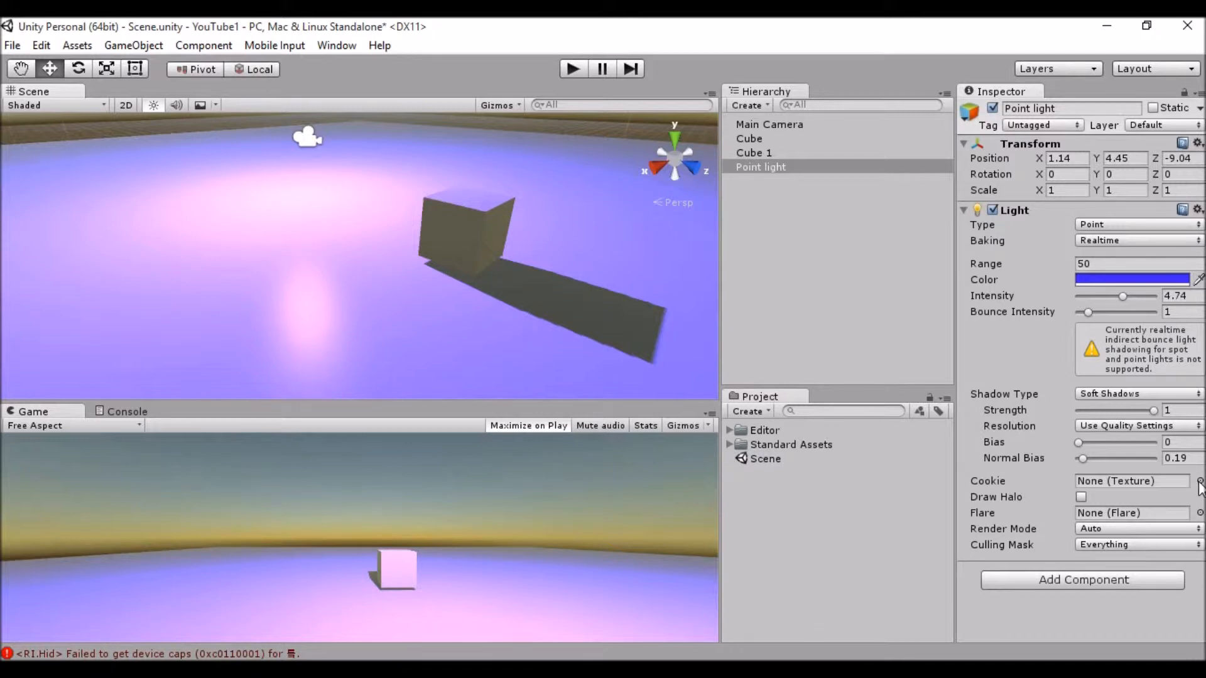
pyautogui.scroll(-5, 500, 236)
pyautogui.scroll(6, 506, 244)
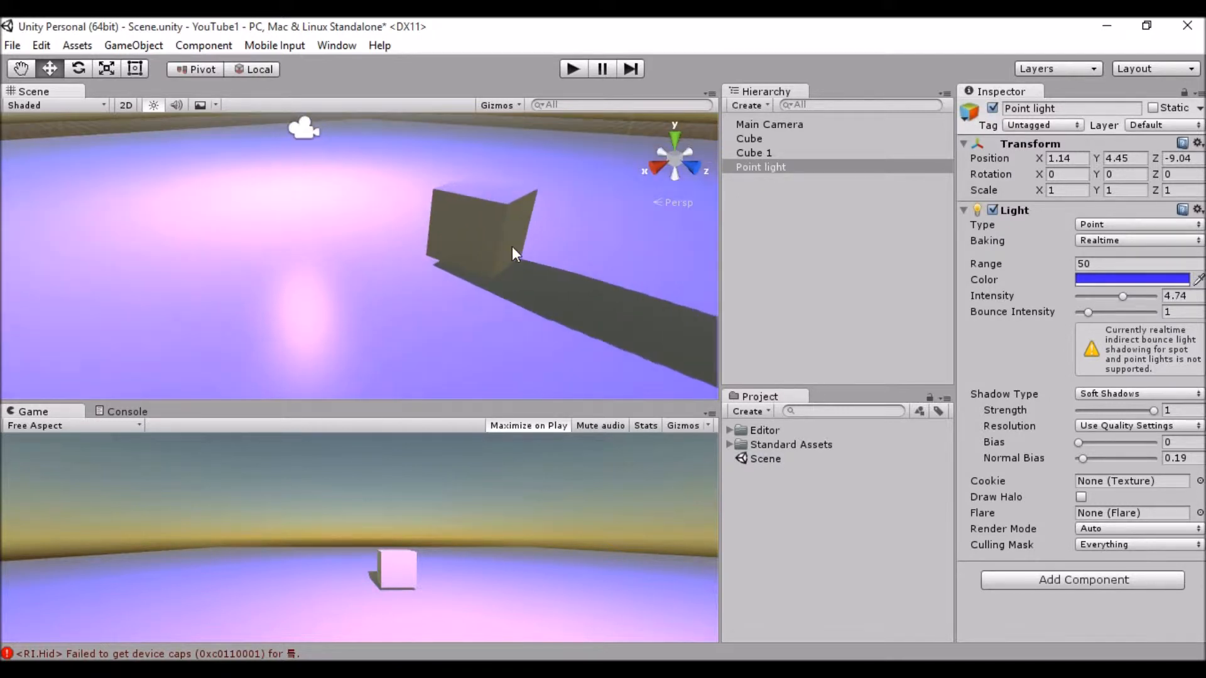
pyautogui.moveTo(512, 247); pyautogui.dragTo(448, 214, button='middle')
pyautogui.moveTo(555, 229); pyautogui.dragTo(562, 266, button='middle')
pyautogui.scroll(4, 458, 288)
pyautogui.scroll(-4, 446, 288)
pyautogui.moveTo(437, 288); pyautogui.dragTo(446, 310, button='middle')
pyautogui.moveTo(651, 380); pyautogui.dragTo(570, 279, button='middle')
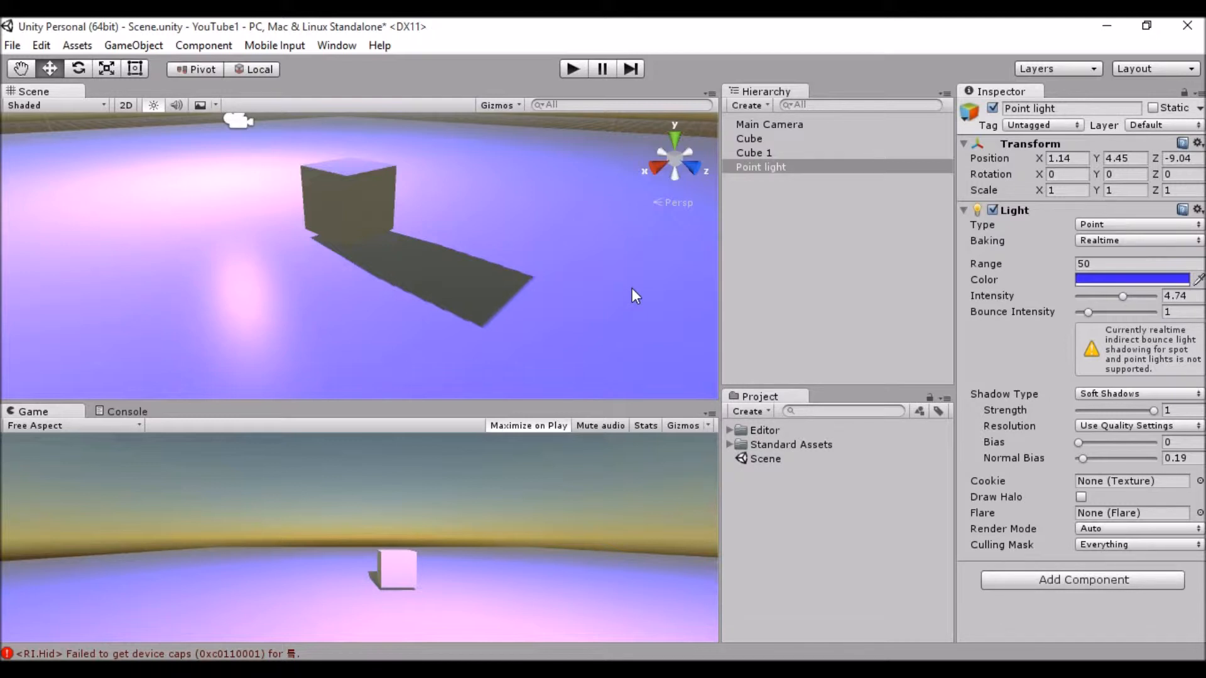
pyautogui.scroll(-2, 461, 271)
pyautogui.scroll(8, 455, 273)
pyautogui.moveTo(455, 274); pyautogui.dragTo(433, 262, button='middle')
pyautogui.scroll(3, 473, 300)
pyautogui.scroll(-5, 455, 270)
pyautogui.scroll(-5, 452, 266)
pyautogui.scroll(-1, 439, 298)
pyautogui.scroll(7, 417, 302)
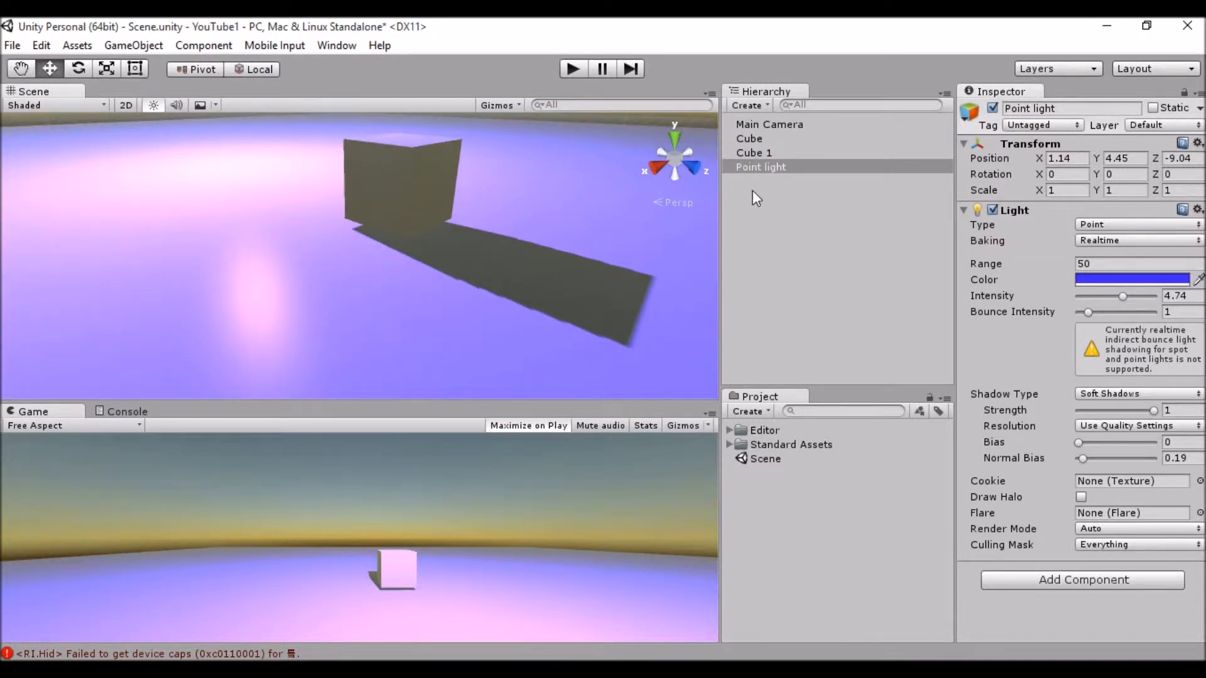
pyautogui.click(1124, 225)
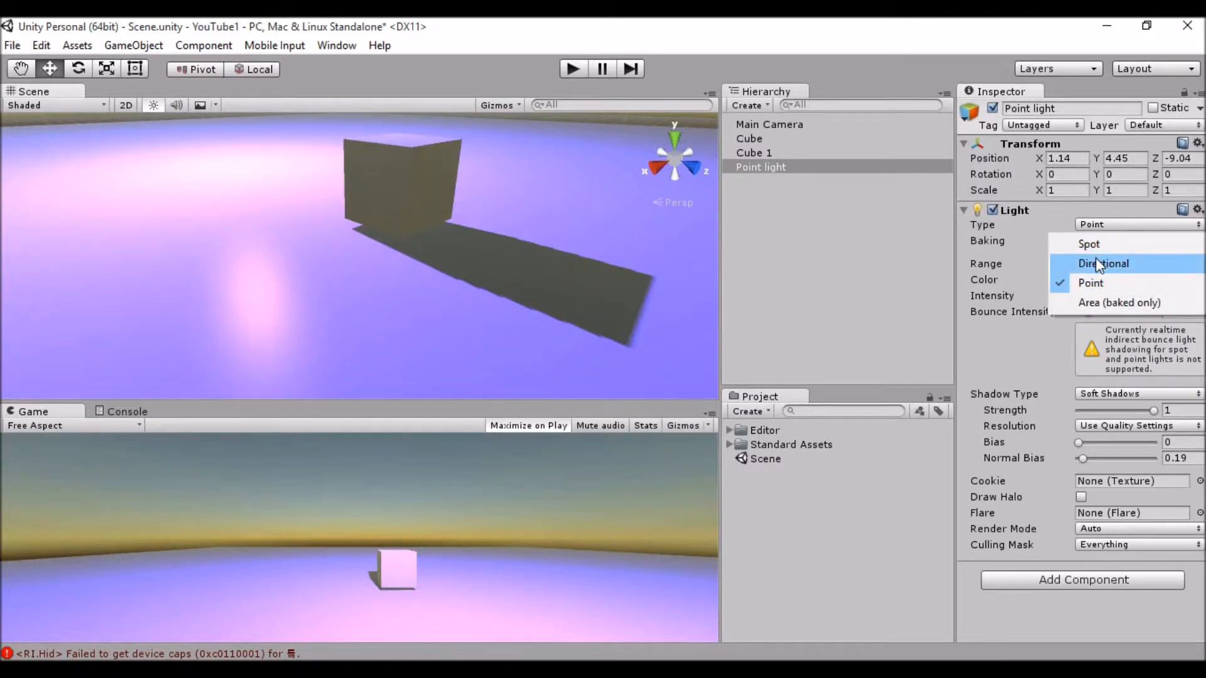
pyautogui.click(1103, 214)
pyautogui.click(1098, 213)
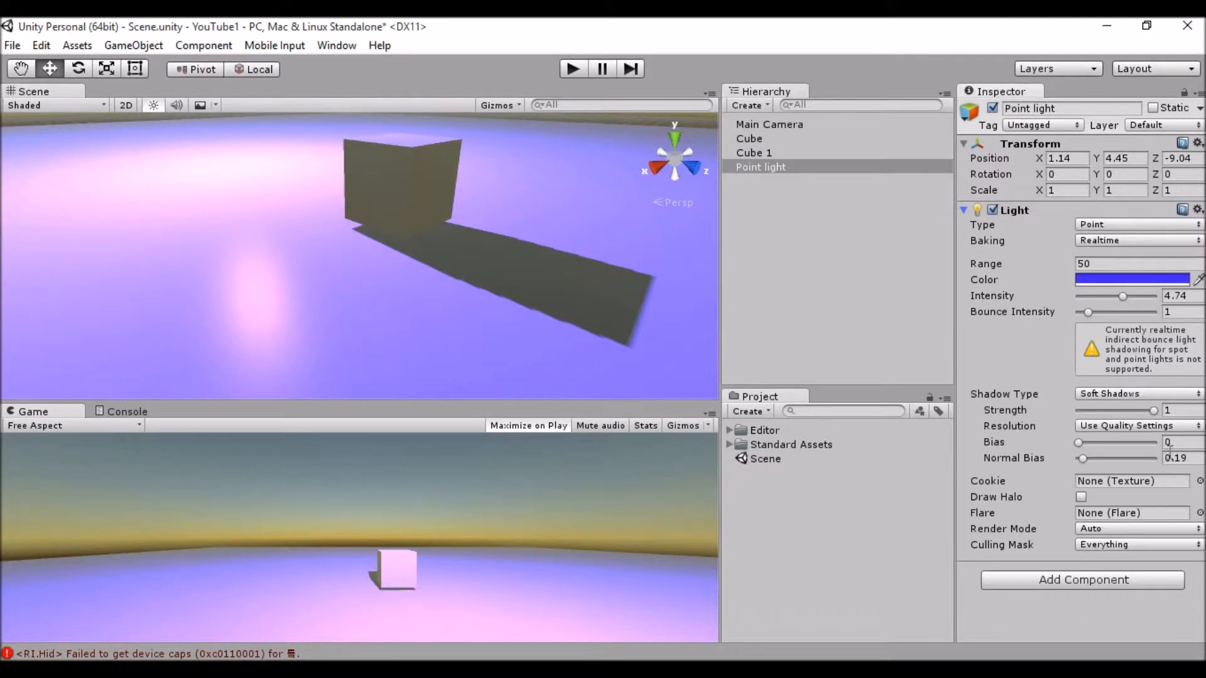
pyautogui.click(1101, 542)
pyautogui.click(1033, 370)
# - Change the light's type to Directional and move the light back to about Z -16.34
pyautogui.click(1099, 224)
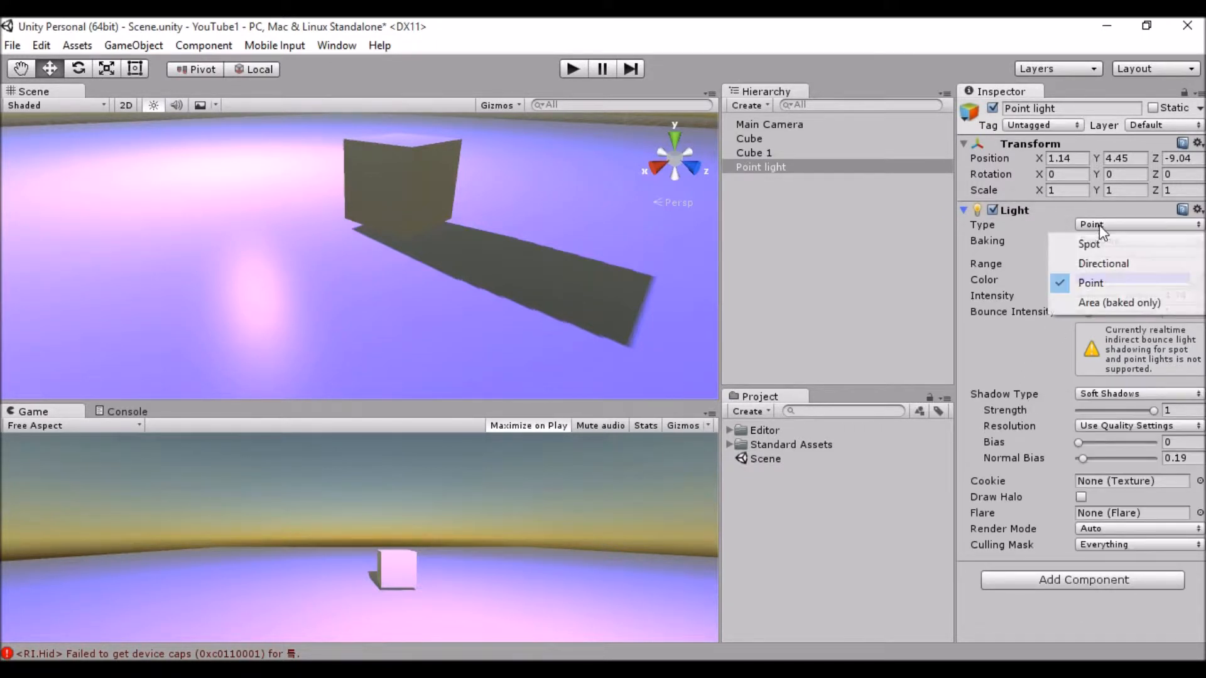
pyautogui.click(1082, 271)
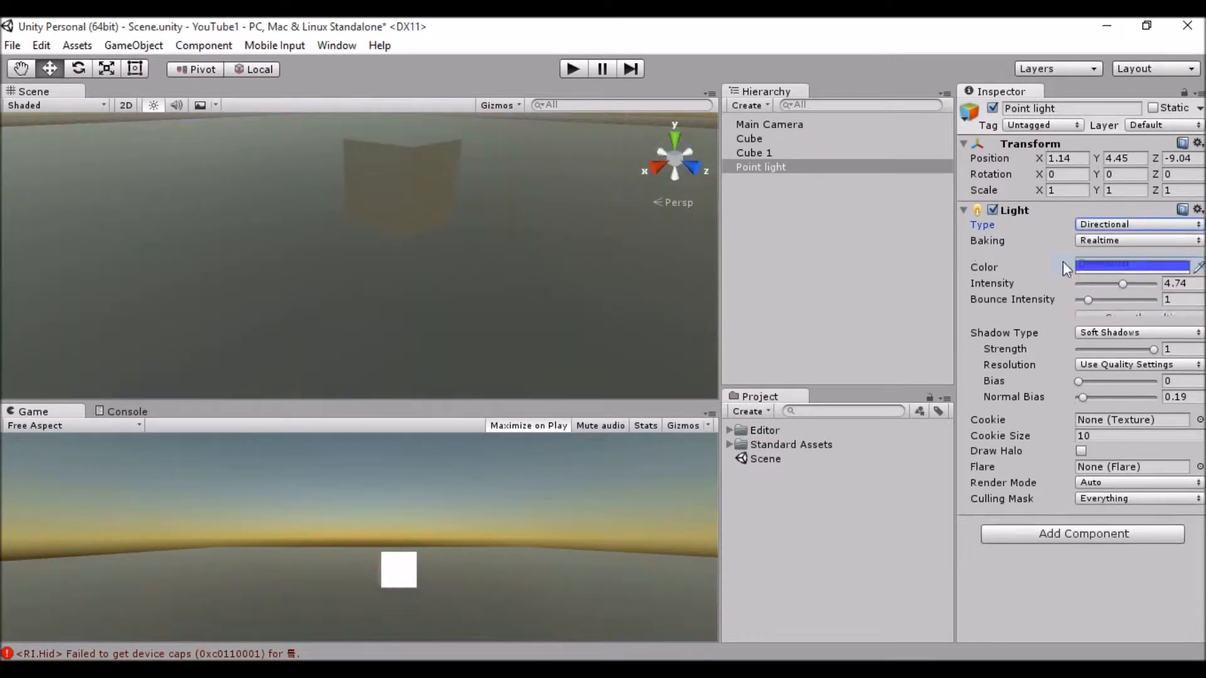
pyautogui.scroll(-12, 299, 194)
pyautogui.moveTo(300, 158); pyautogui.dragTo(258, 190)
# - Rotate the directional light downward to about 19.4 degrees around X so it shines onto the ground plane
pyautogui.click(85, 73)
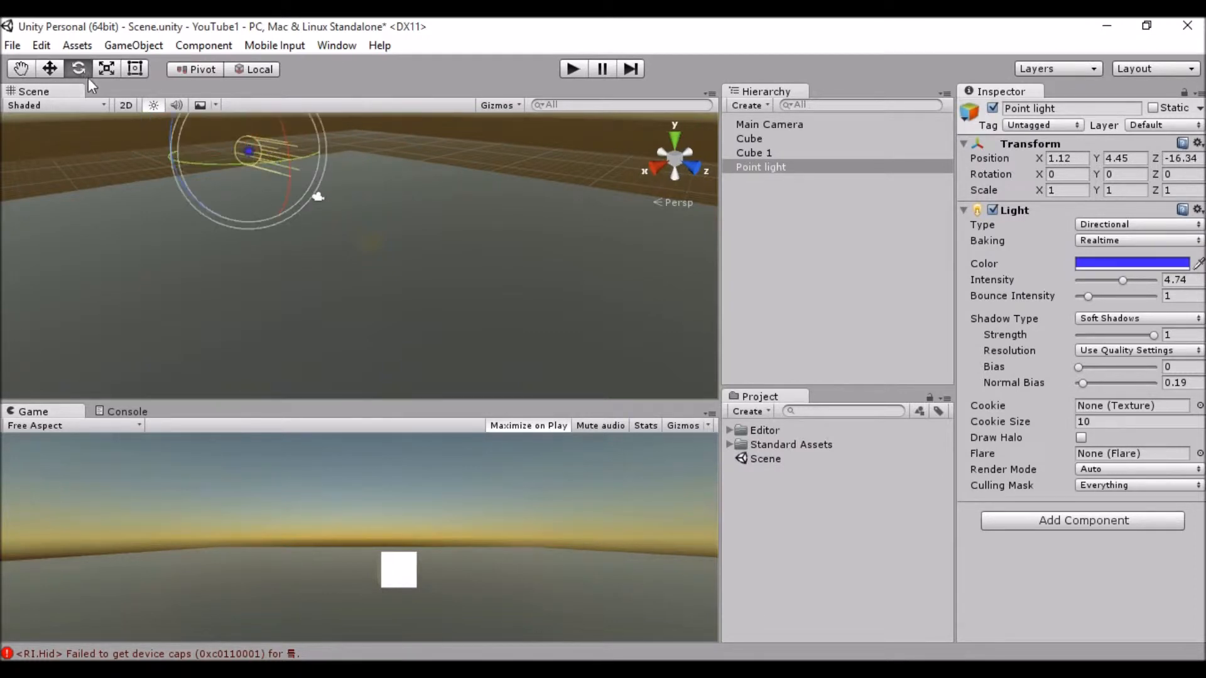
pyautogui.moveTo(292, 147); pyautogui.dragTo(297, 198)
pyautogui.scroll(-5, 254, 270)
pyautogui.moveTo(377, 364); pyautogui.dragTo(325, 278, button='middle')
pyautogui.scroll(3, 325, 277)
pyautogui.moveTo(175, 257); pyautogui.dragTo(250, 306, button='middle')
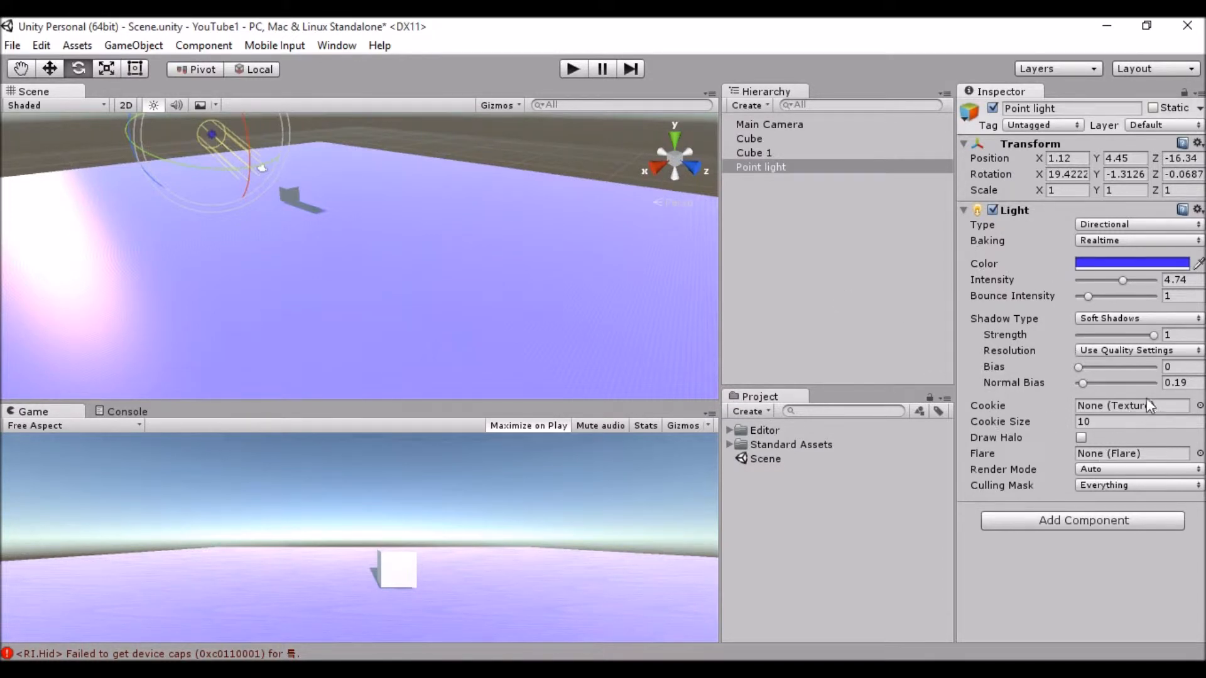
pyautogui.click(1134, 225)
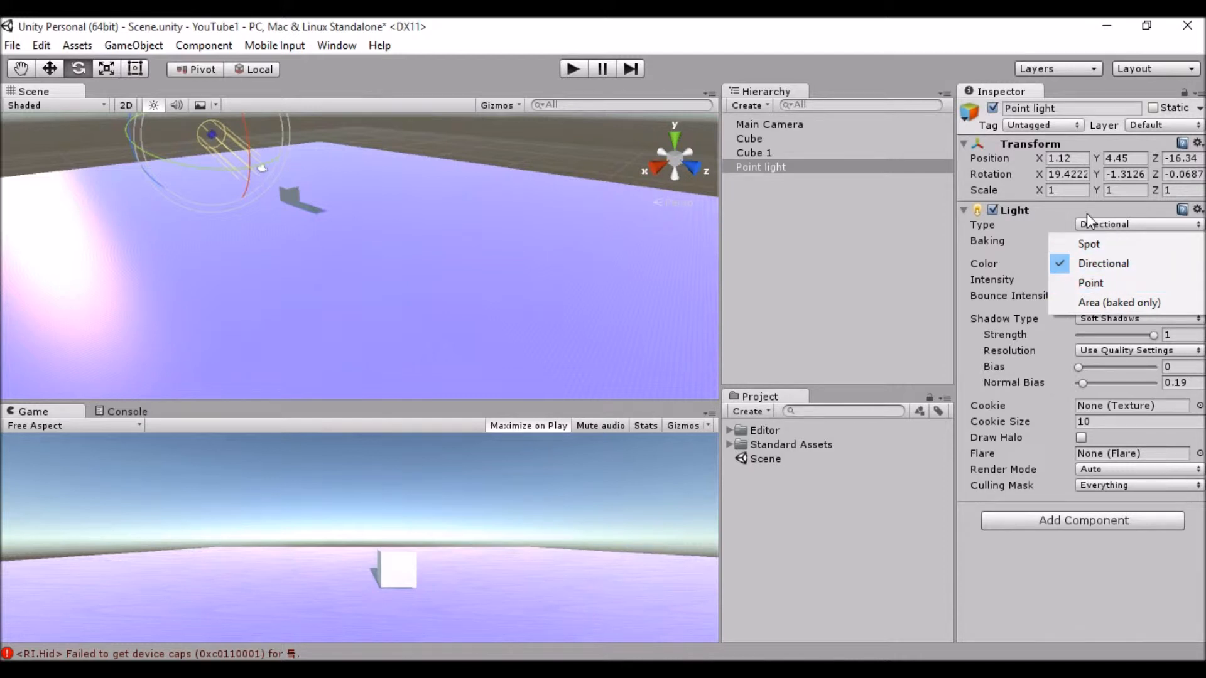
pyautogui.click(1064, 210)
pyautogui.click(1064, 209)
pyautogui.scroll(-3, 369, 259)
pyautogui.scroll(5, 383, 260)
pyautogui.moveTo(406, 261); pyautogui.dragTo(406, 300, button='middle')
pyautogui.moveTo(281, 285); pyautogui.dragTo(352, 255, button='middle')
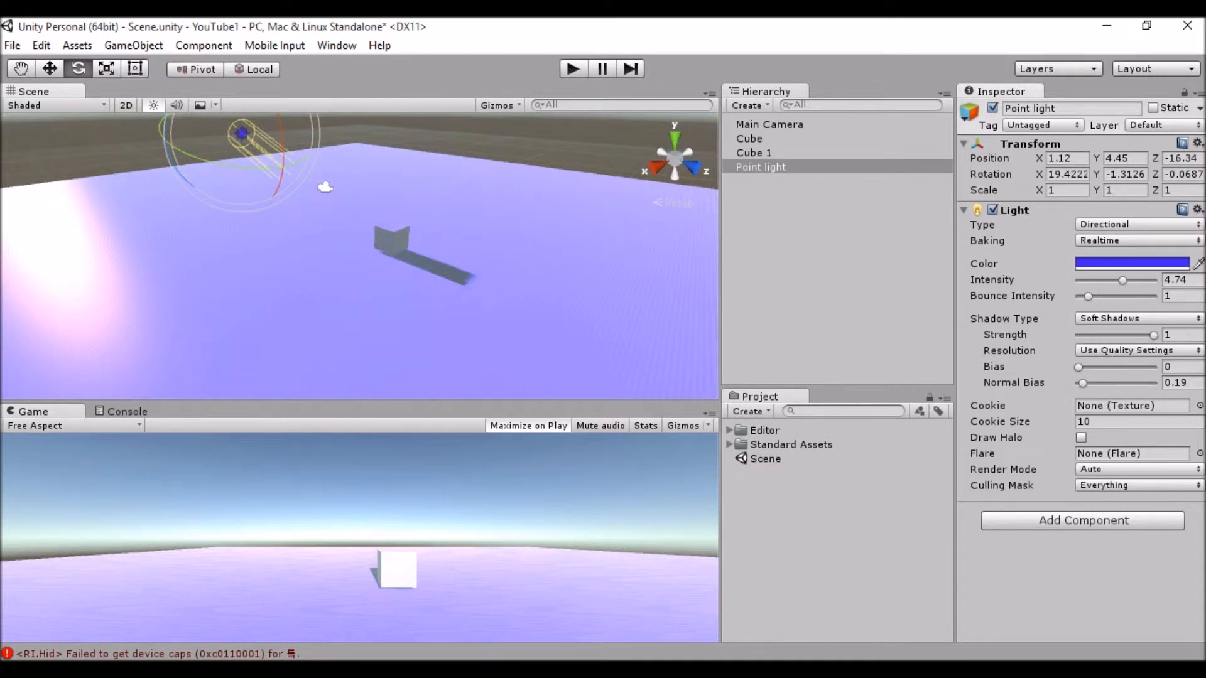
# - Look through the available cookie textures and the standard asset packages that can be imported
pyautogui.click(1199, 405)
pyautogui.scroll(-3, 795, 327)
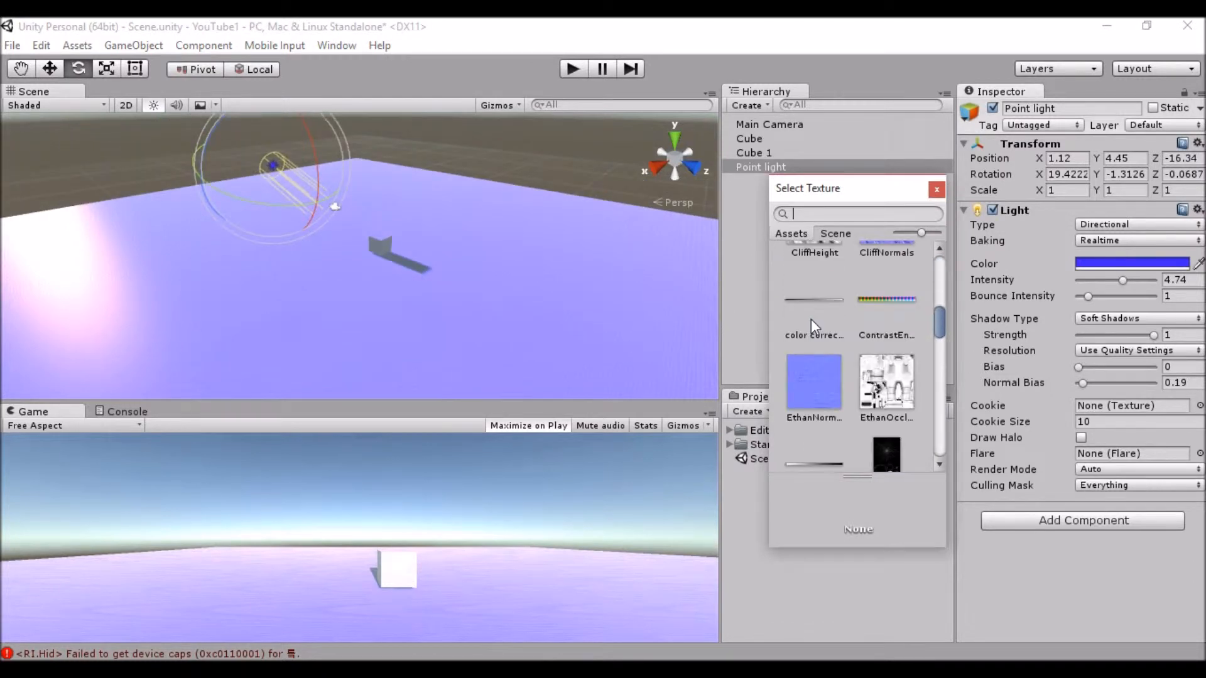
pyautogui.scroll(-2, 812, 319)
pyautogui.click(937, 189)
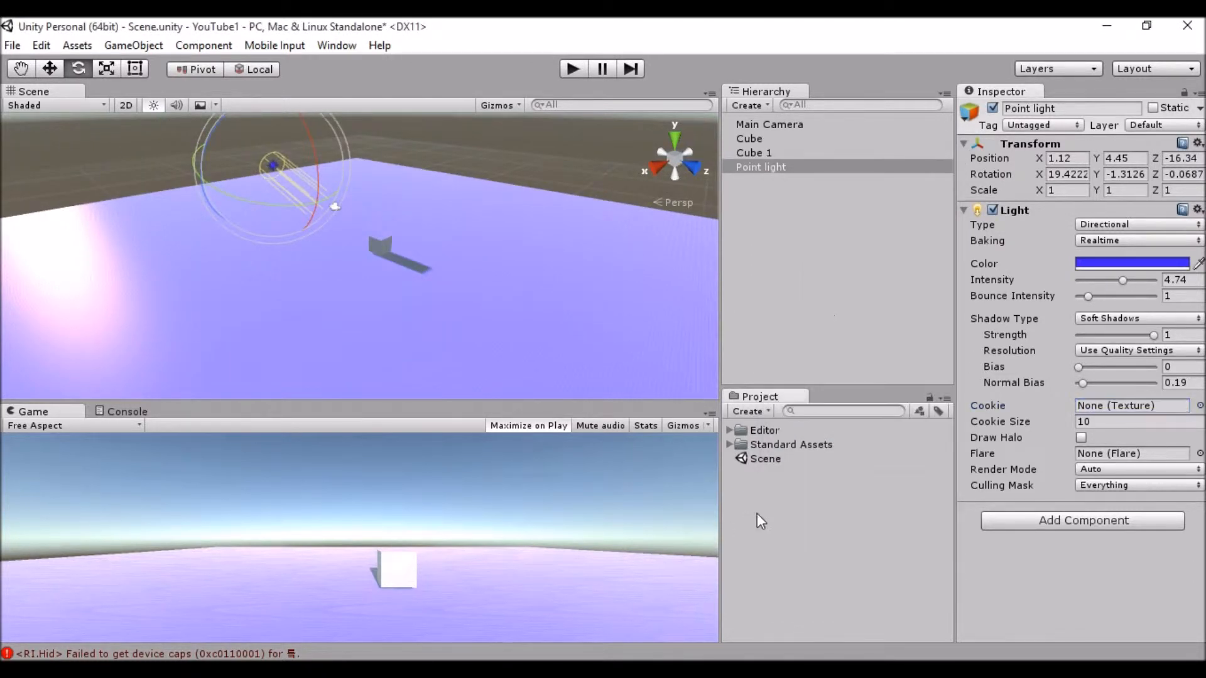
pyautogui.rightClick(756, 514)
pyautogui.moveTo(860, 319)
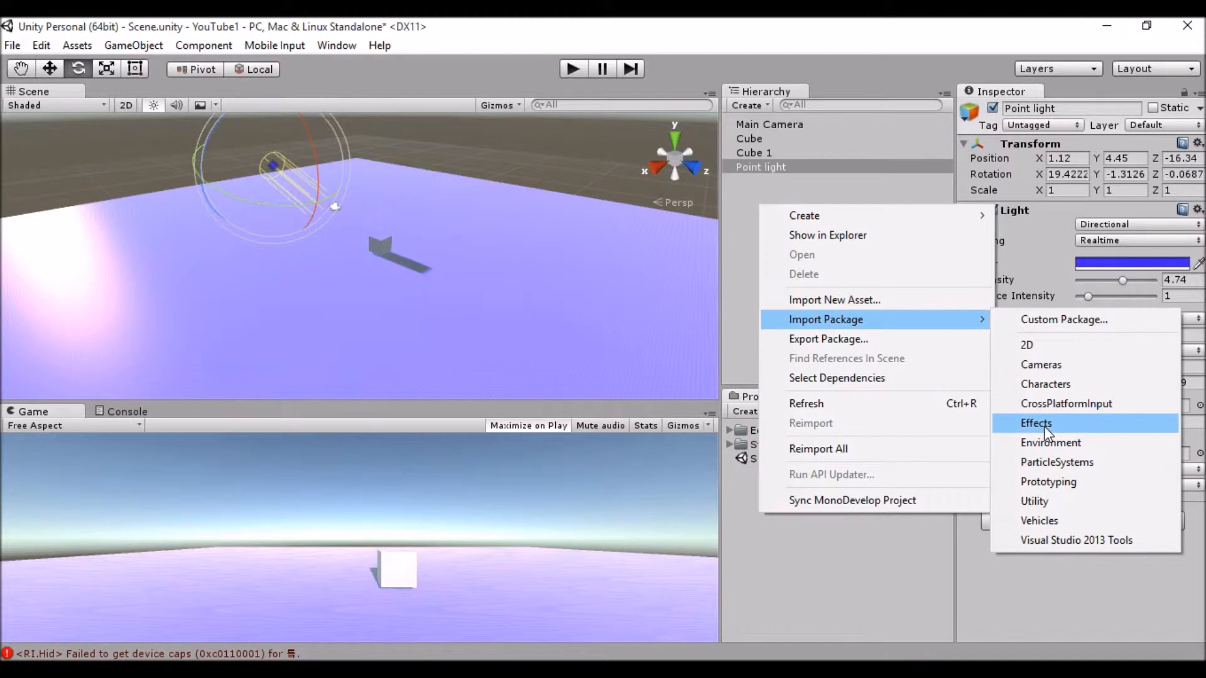
pyautogui.click(934, 564)
# - Assign the FlashlightCookie texture as the directional light's cookie and set the cookie size to 17.25
pyautogui.click(785, 168)
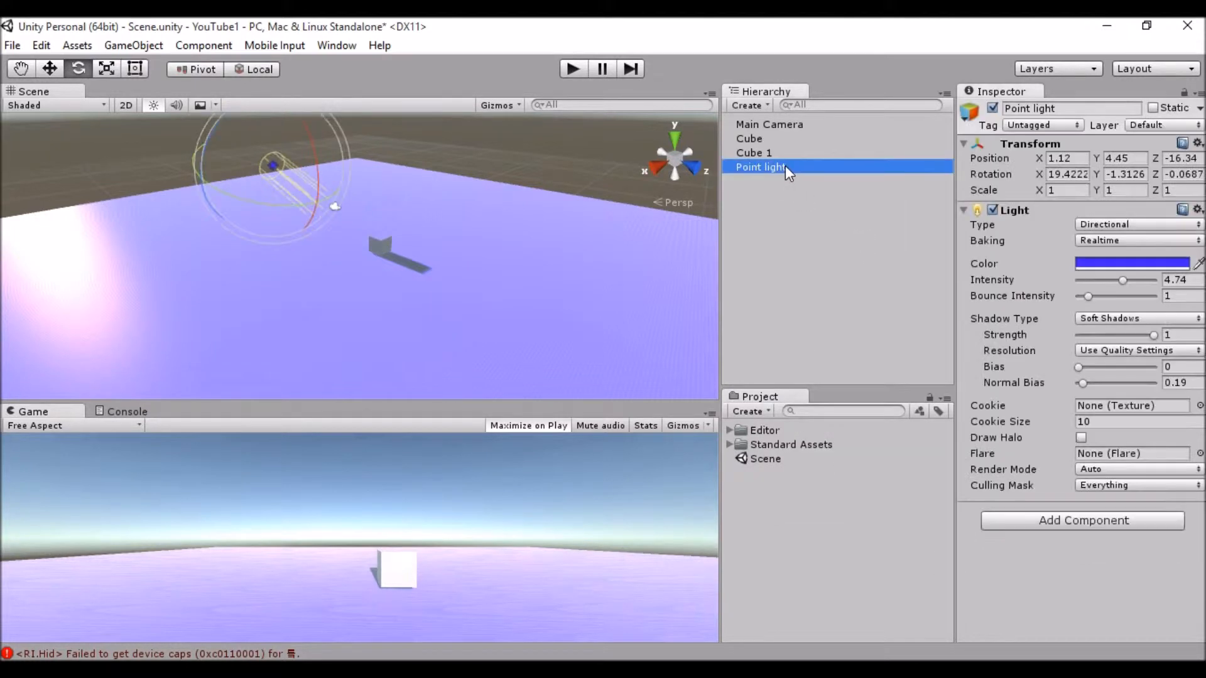
pyautogui.click(1200, 405)
pyautogui.scroll(-10, 880, 304)
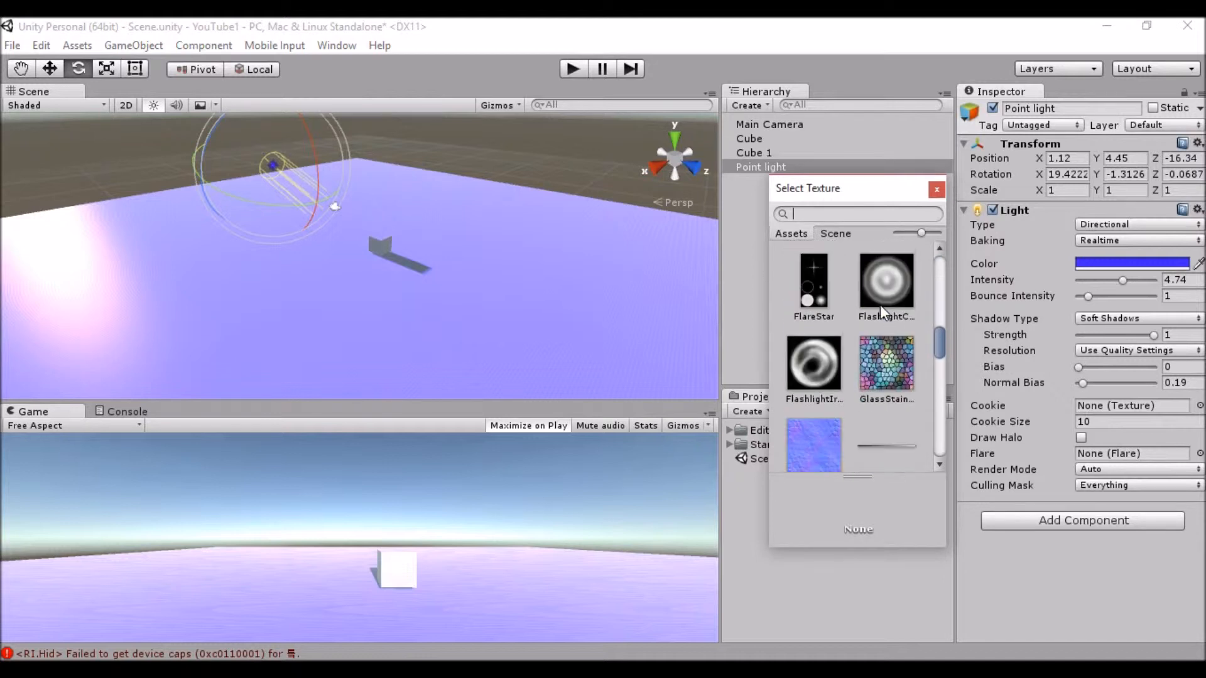
pyautogui.click(880, 304)
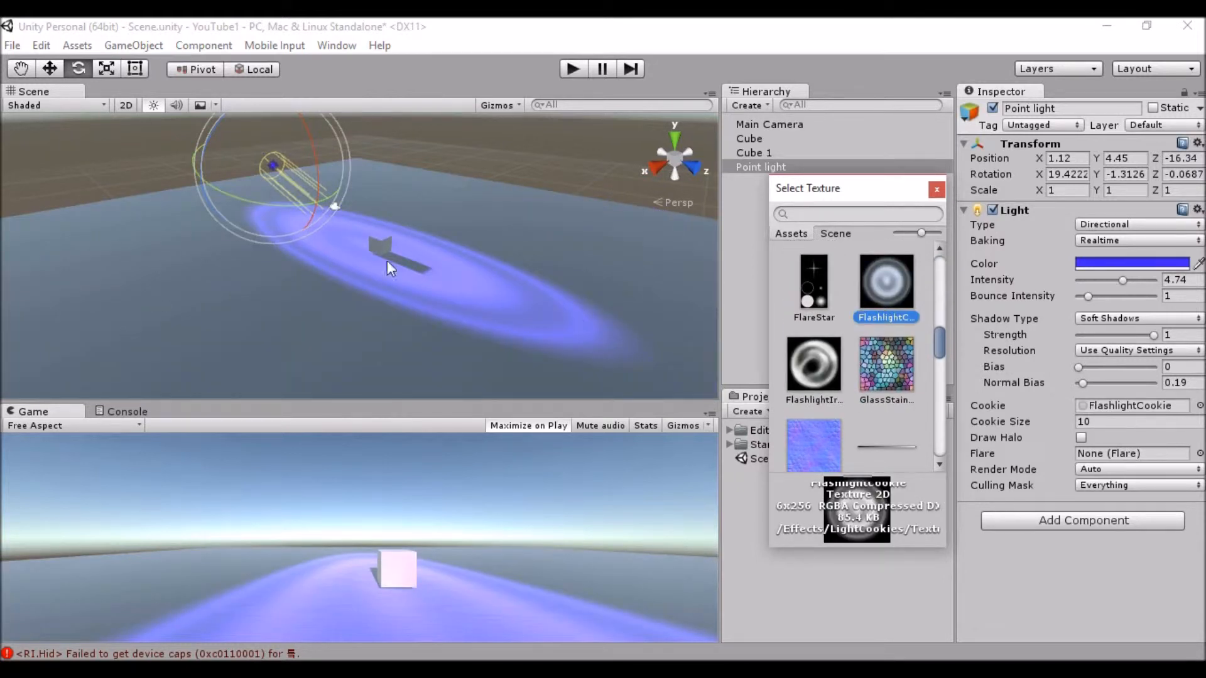
pyautogui.scroll(3, 461, 292)
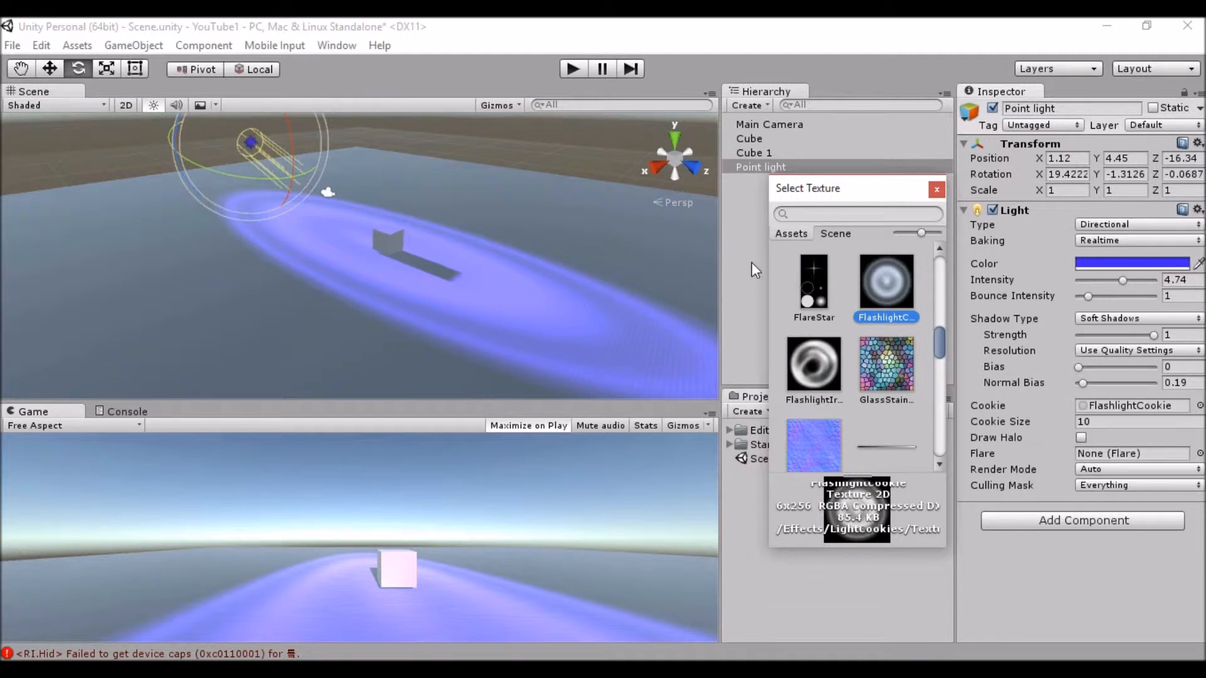
pyautogui.click(827, 355)
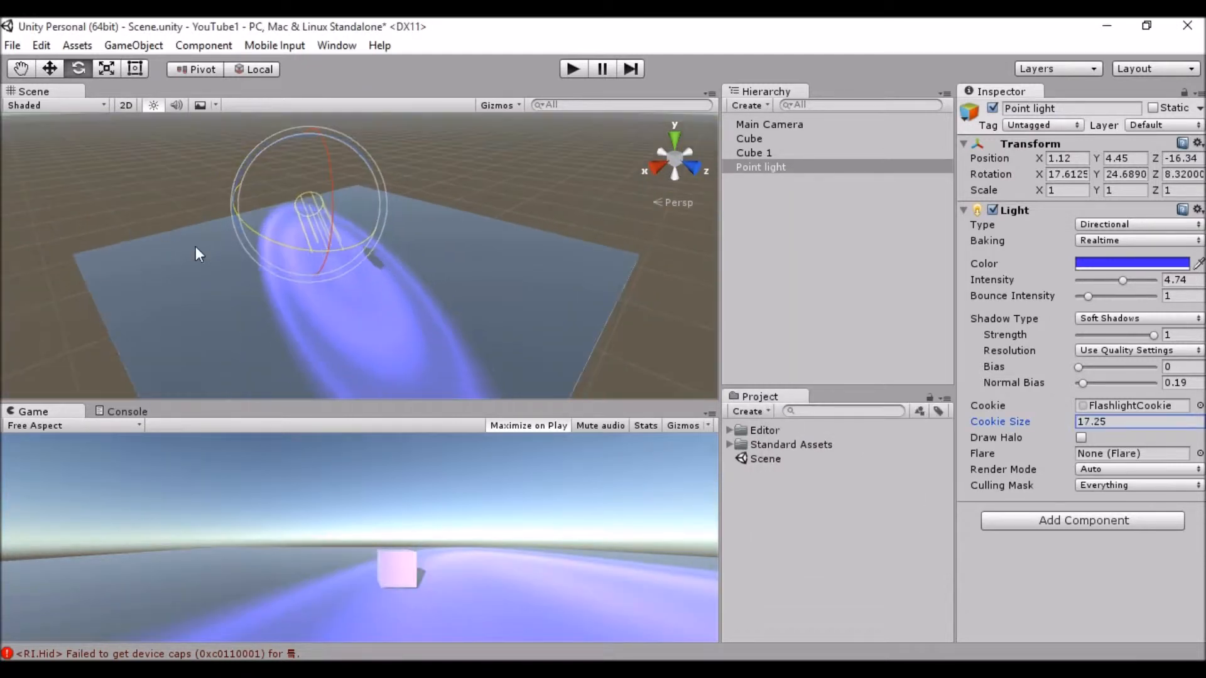
# - Turn on the light's halo, examine its glow from a distance, and turn the halo off again
pyautogui.scroll(2, 188, 259)
pyautogui.click(1080, 437)
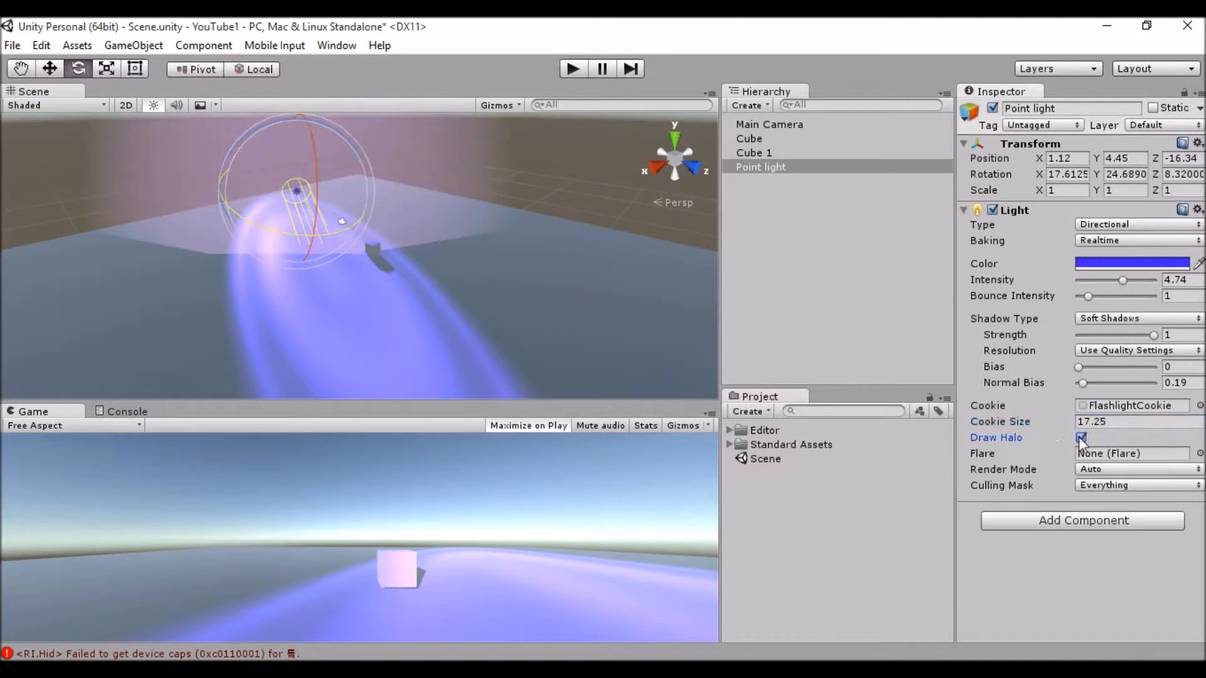
pyautogui.moveTo(367, 302)
pyautogui.mouseDown(button='middle')
pyautogui.moveTo(234, 253)
pyautogui.moveTo(279, 307)
pyautogui.moveTo(482, 316)
pyautogui.moveTo(503, 350)
pyautogui.moveTo(300, 386)
pyautogui.moveTo(314, 345)
pyautogui.moveTo(332, 340)
pyautogui.moveTo(352, 199)
pyautogui.moveTo(339, 216)
pyautogui.moveTo(338, 279)
pyautogui.mouseUp(button='middle')
pyautogui.scroll(-6, 277, 304)
pyautogui.scroll(-2, 338, 279)
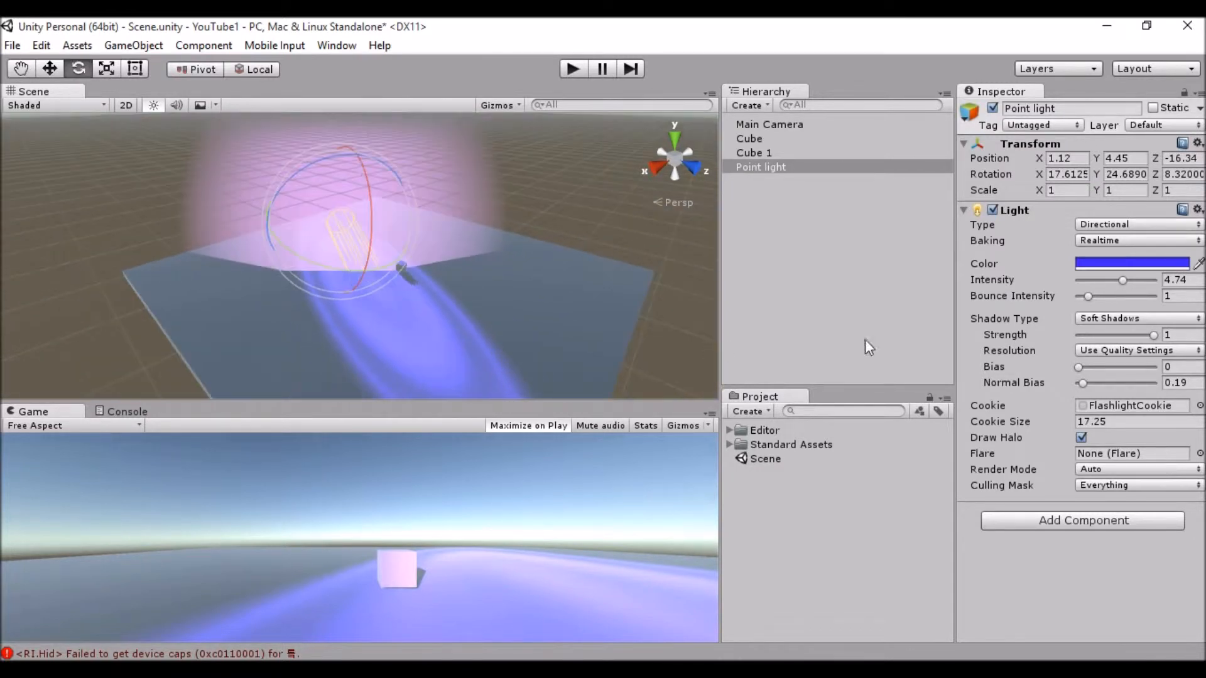
pyautogui.click(1080, 438)
pyautogui.keyDown('alt'); pyautogui.moveTo(389, 316); pyautogui.dragTo(390, 259); pyautogui.keyUp('alt')
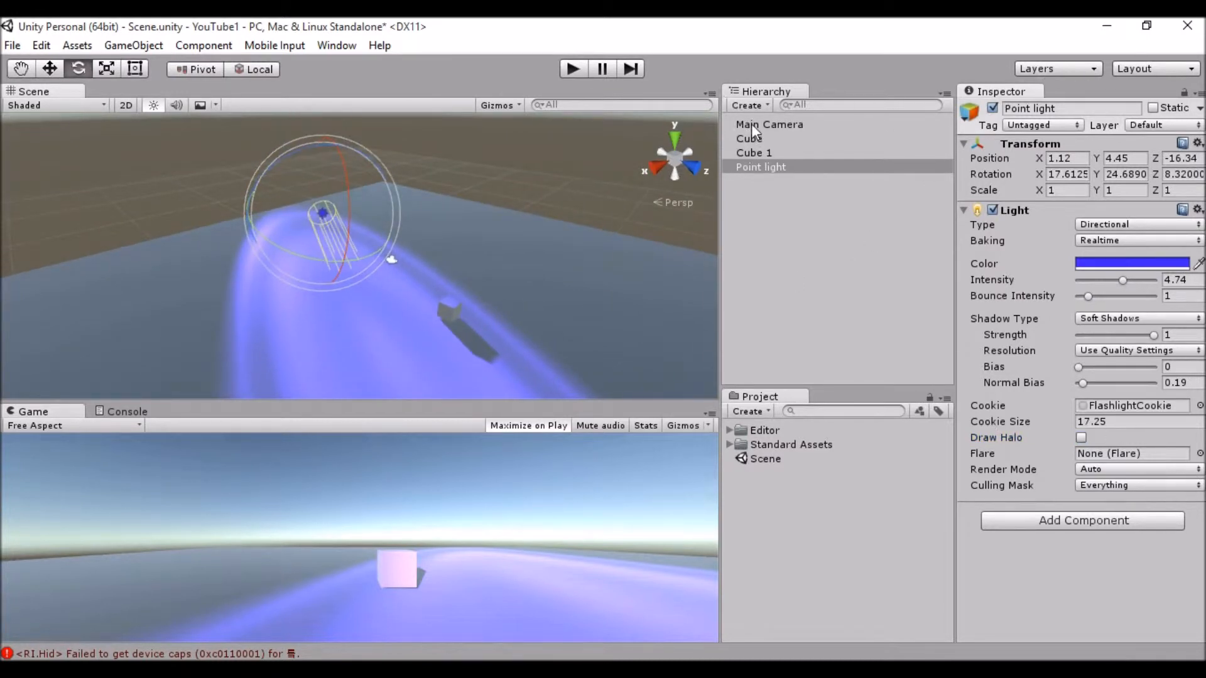
# - Assign the 50mmZoom flare to the directional light
pyautogui.click(1199, 454)
pyautogui.click(815, 267)
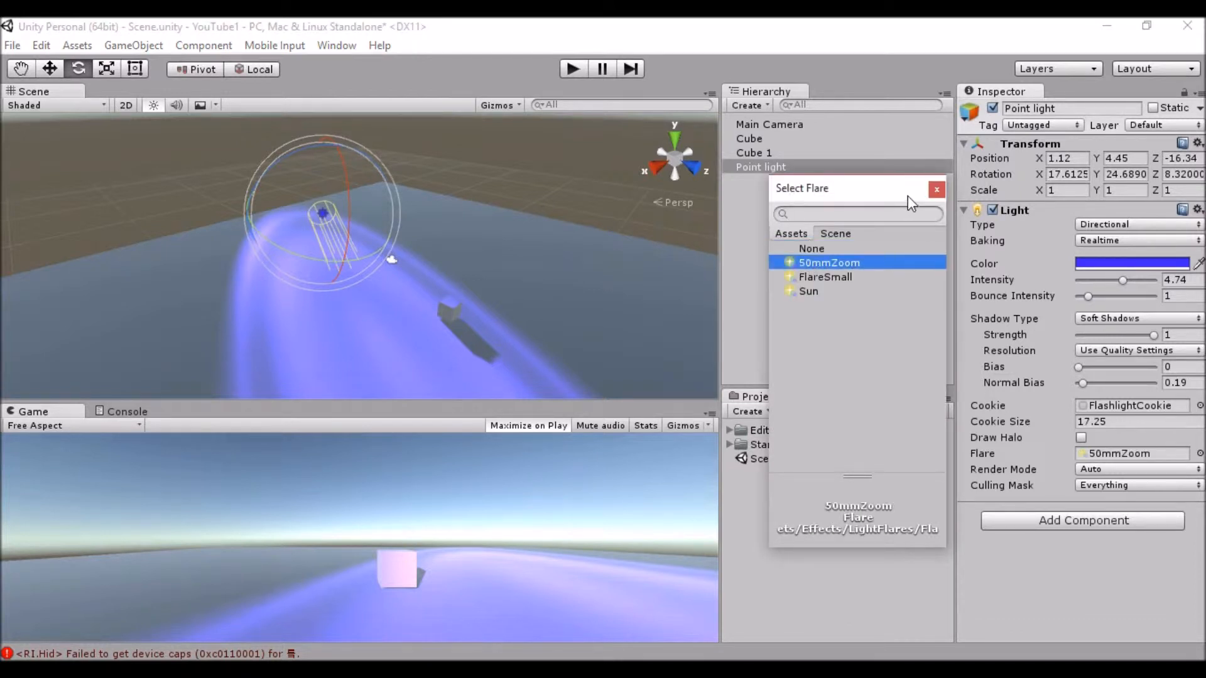
pyautogui.click(936, 190)
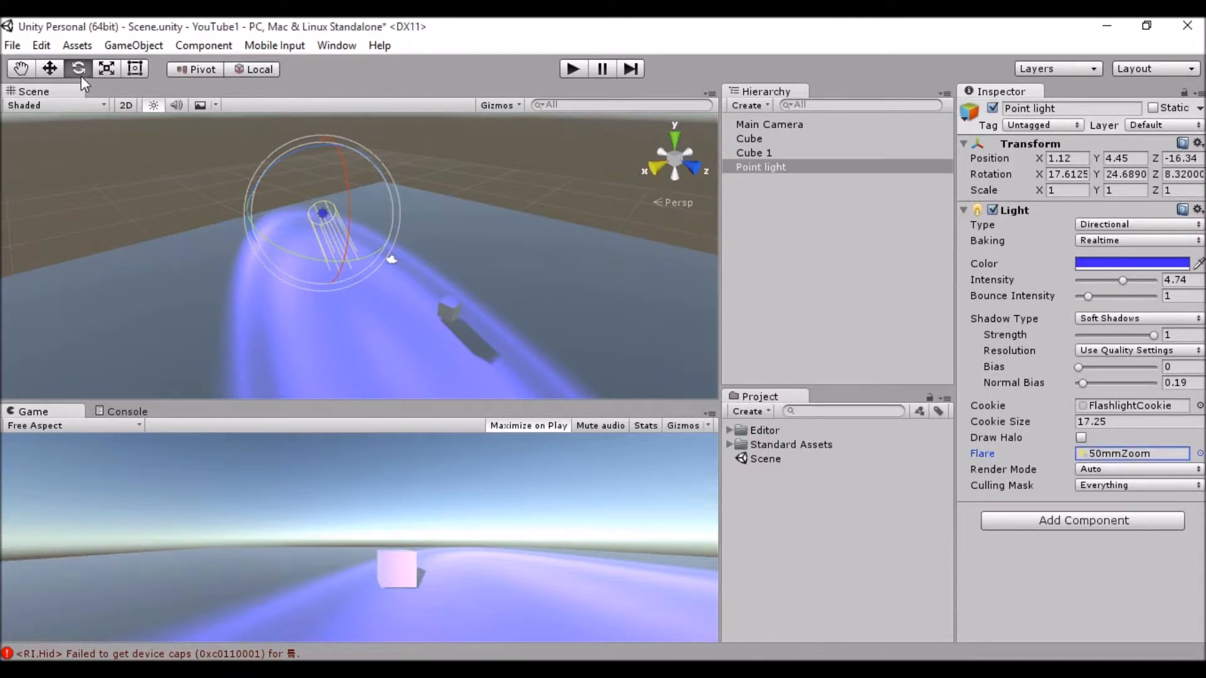
# - Move the light to about X -6.69, Y 3.28, Z -13.16 and rotate it upward to about -13.3 degrees around X
pyautogui.click(50, 69)
pyautogui.moveTo(250, 207); pyautogui.dragTo(344, 212)
pyautogui.click(78, 69)
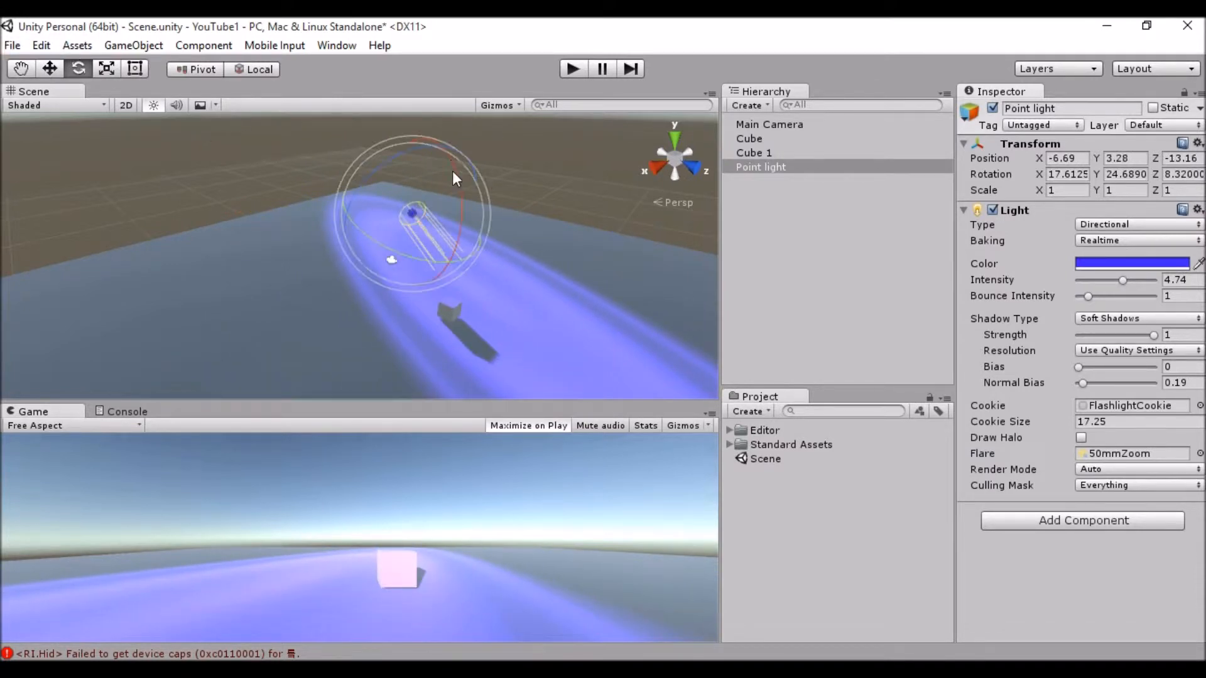
pyautogui.moveTo(459, 173); pyautogui.dragTo(222, 170)
pyautogui.moveTo(223, 169); pyautogui.dragTo(236, 200, button='middle')
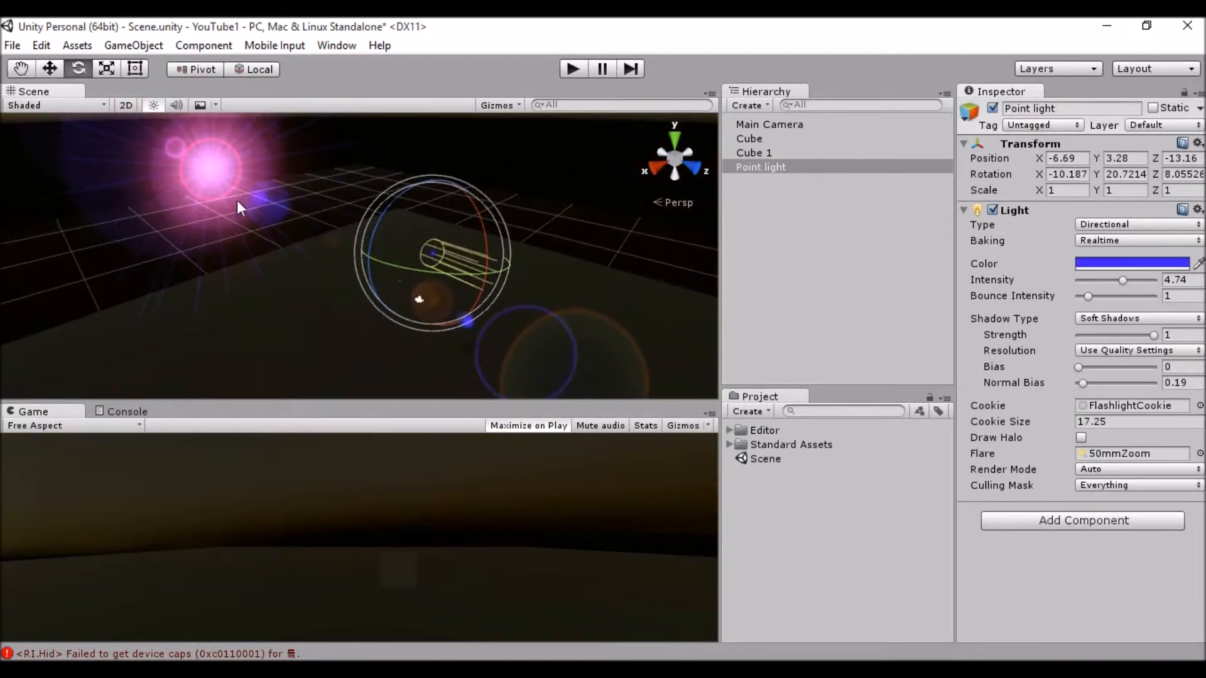
pyautogui.moveTo(474, 210)
pyautogui.mouseDown()
pyautogui.moveTo(486, 236)
pyautogui.moveTo(458, 176)
pyautogui.moveTo(495, 212)
pyautogui.moveTo(491, 197)
pyautogui.mouseUp()
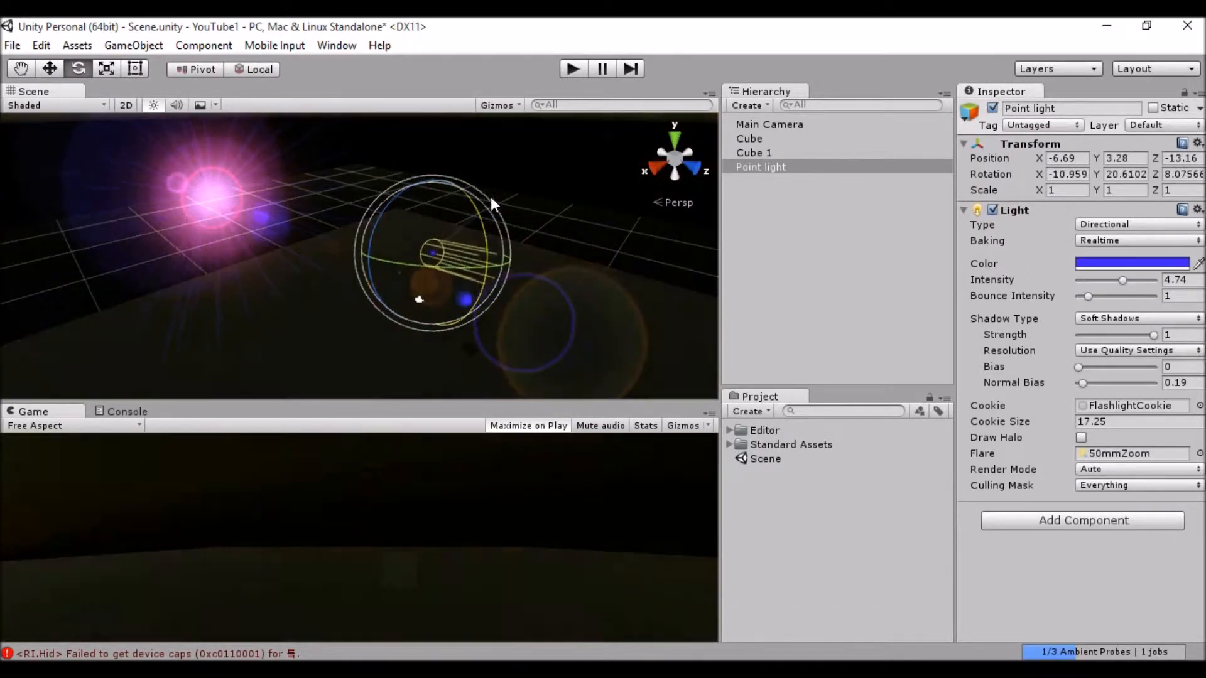
pyautogui.scroll(3, 483, 231)
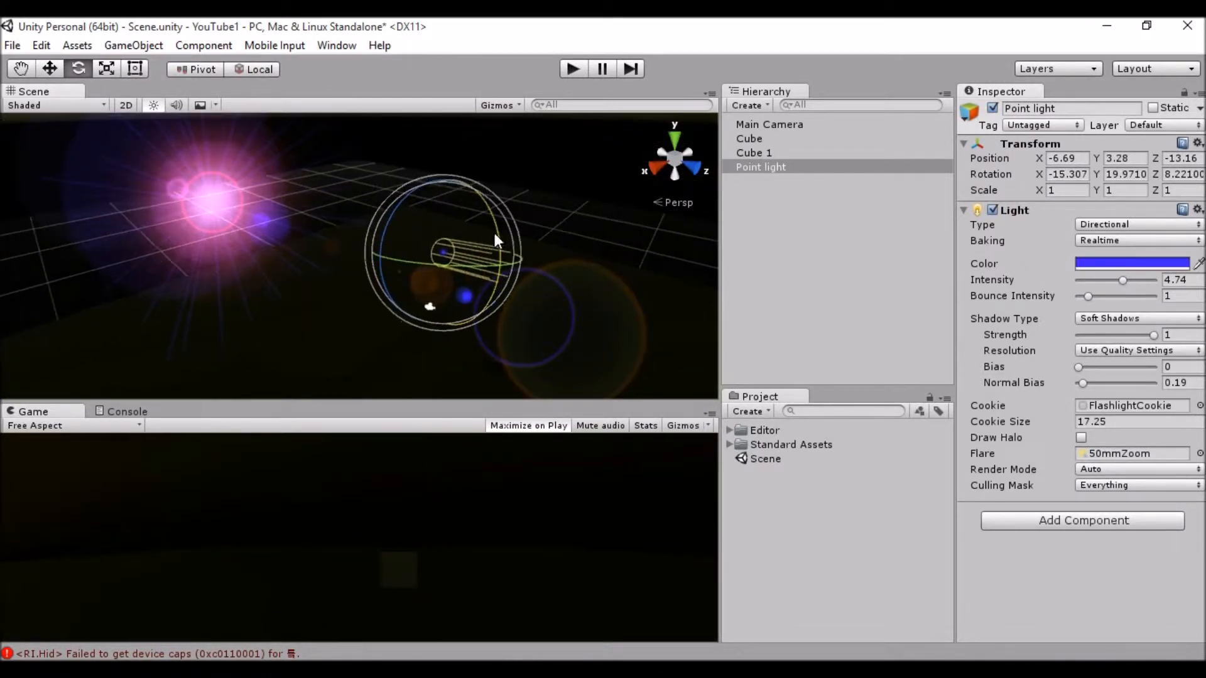
pyautogui.moveTo(496, 221); pyautogui.dragTo(493, 217)
# - Change the light's type from Directional to Spot
pyautogui.click(1136, 224)
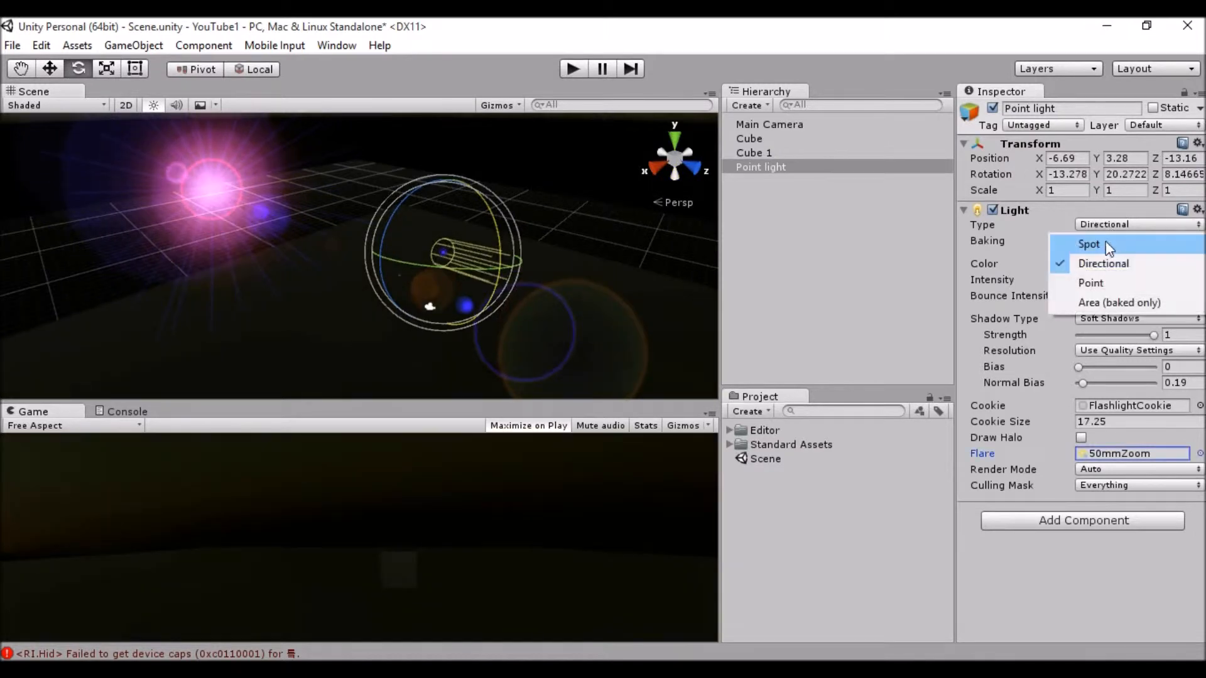
pyautogui.click(1090, 244)
pyautogui.scroll(8, 497, 251)
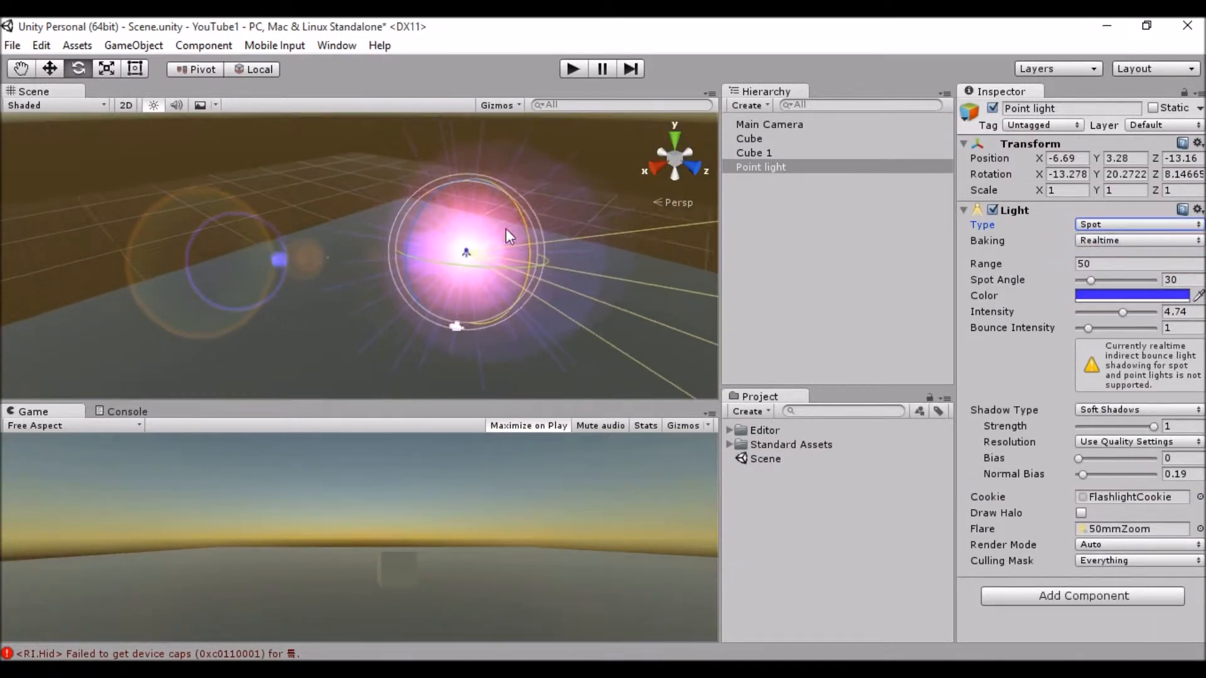
# - Move the spot light to about X -9.43, Y 1.41, Z -20.58 and rotate it to about 1.3 degrees around X
pyautogui.click(50, 69)
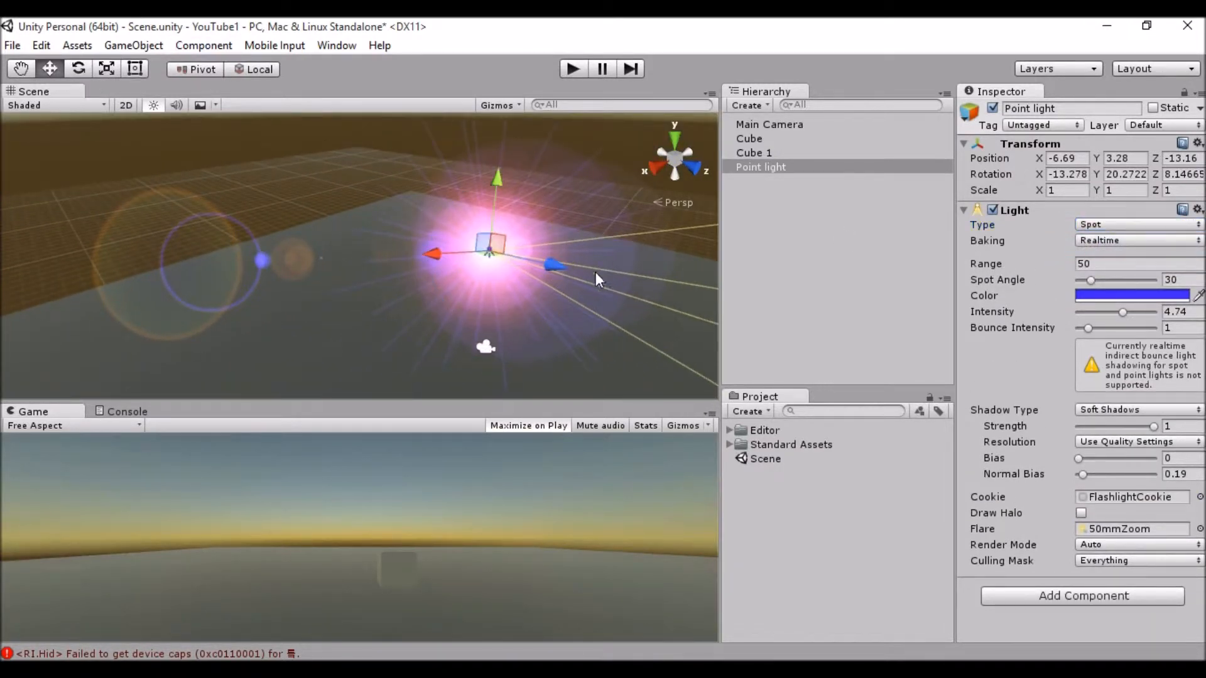
pyautogui.moveTo(539, 260); pyautogui.dragTo(457, 254)
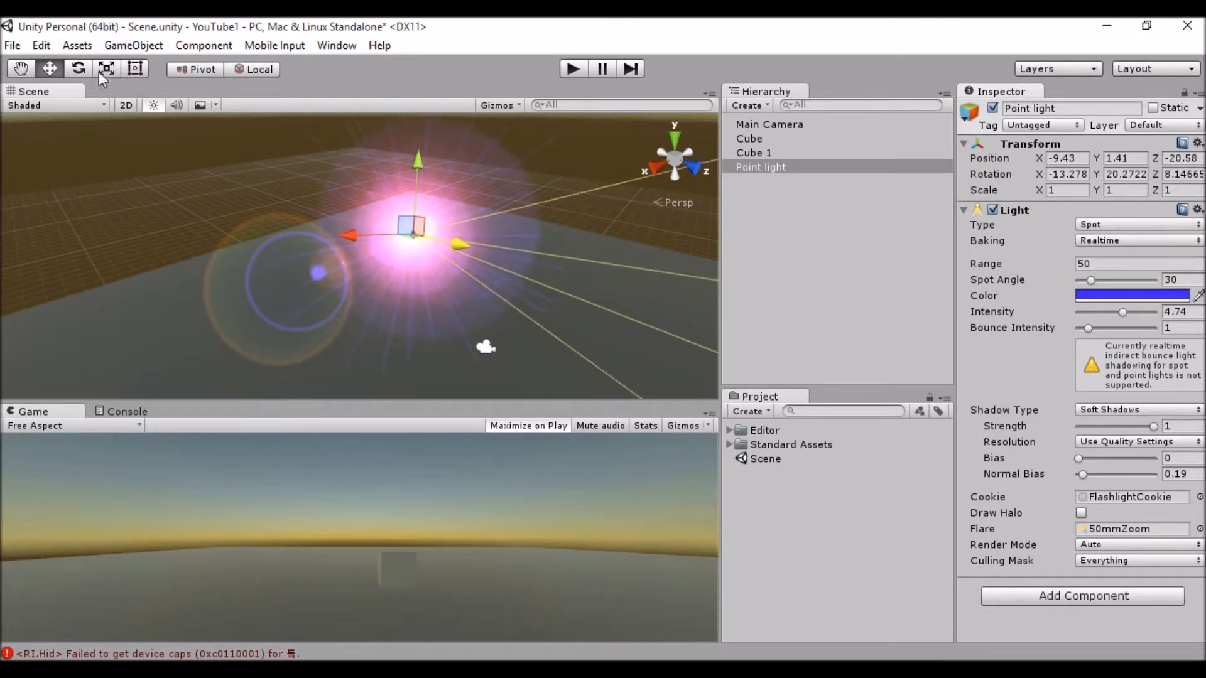
pyautogui.click(76, 69)
pyautogui.moveTo(456, 179); pyautogui.dragTo(490, 221)
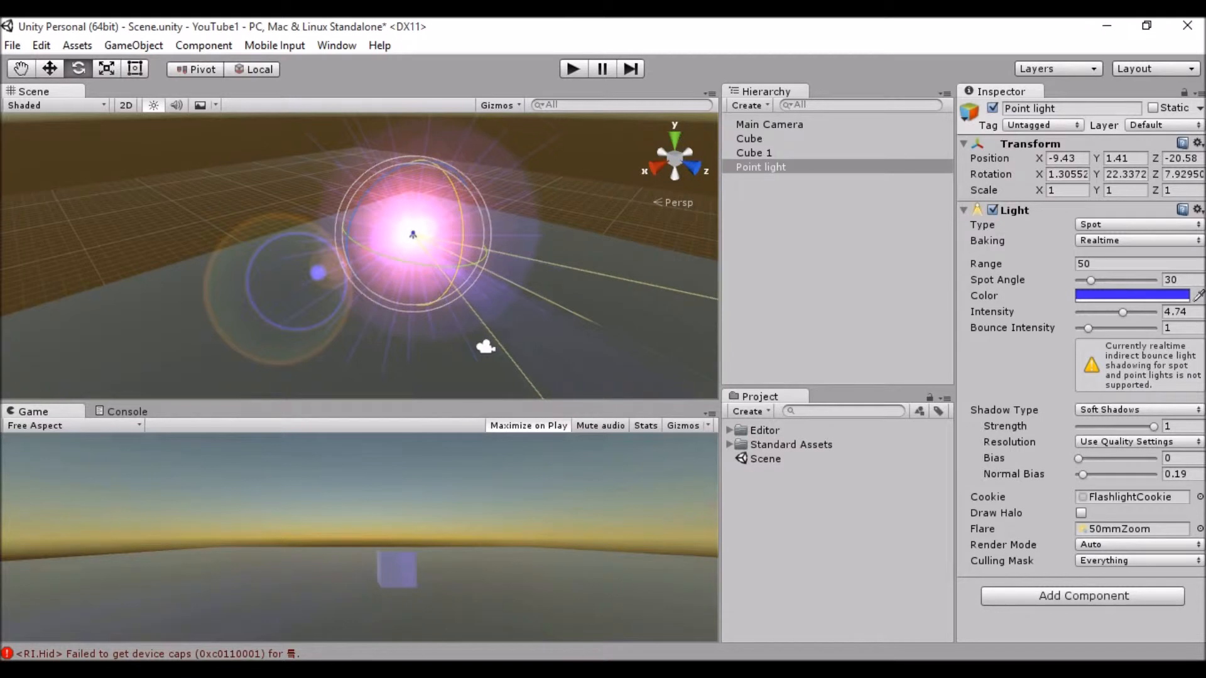
# - Remove the flare from the spot light by setting it to None
pyautogui.click(1199, 528)
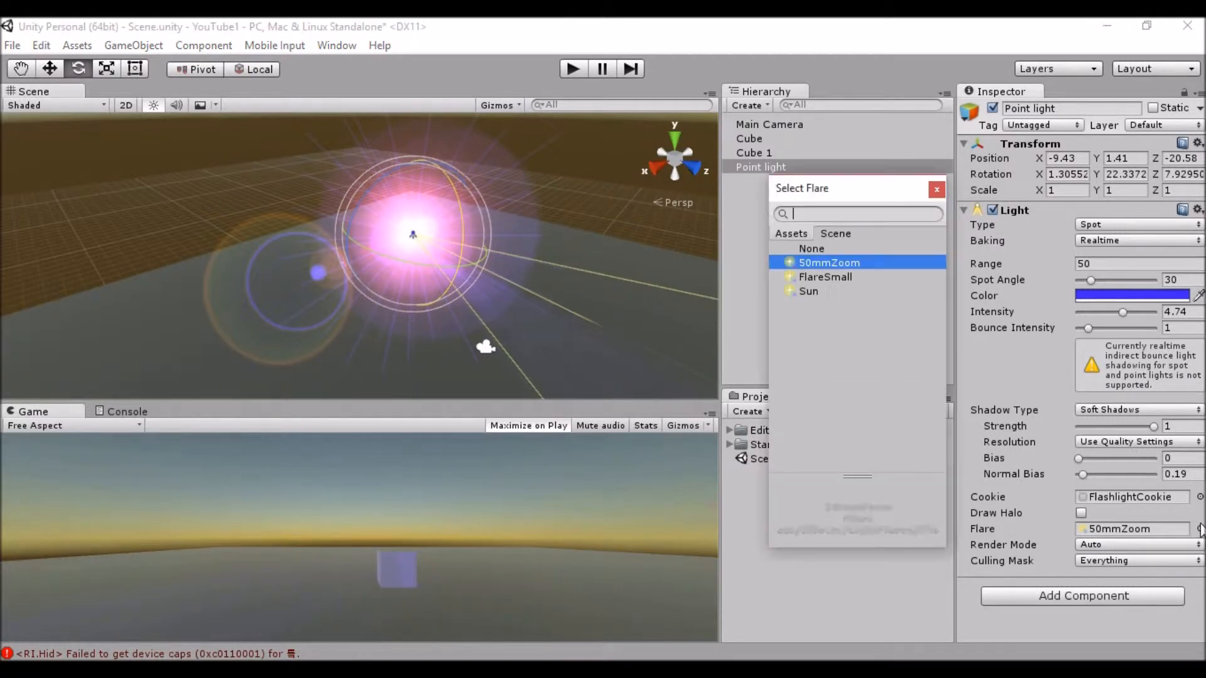
pyautogui.click(826, 249)
pyautogui.click(939, 190)
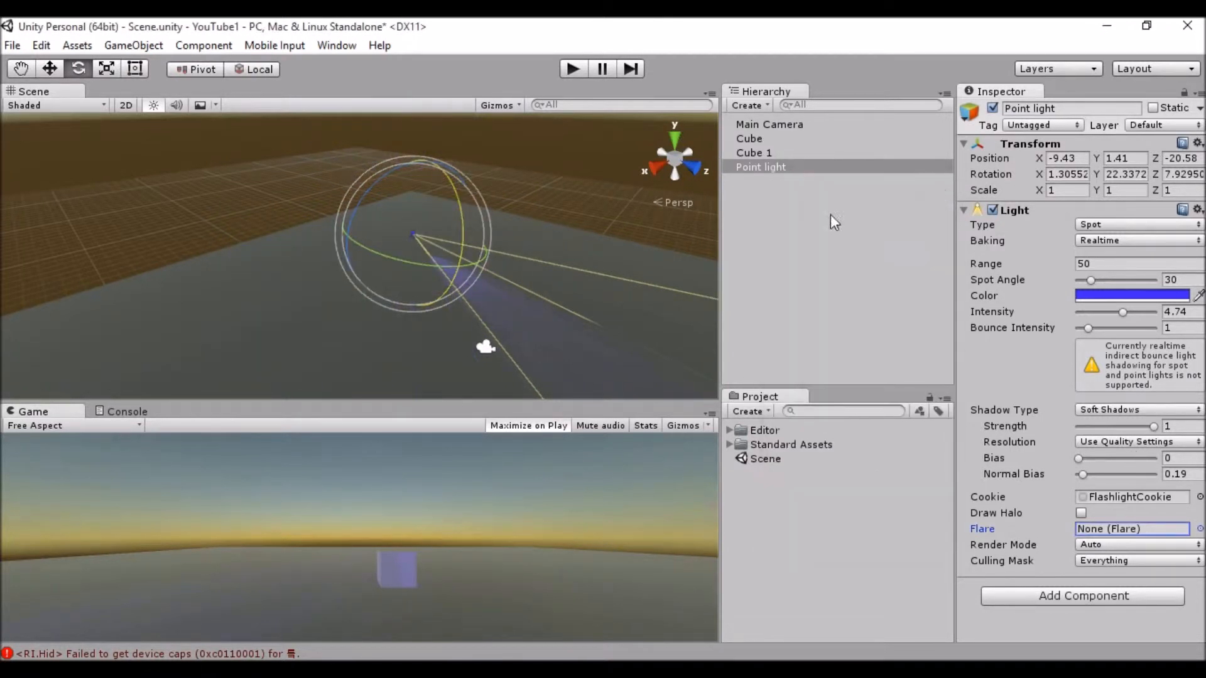
# - Rotate the spot light to about -4.7 degrees around X
pyautogui.scroll(5, 595, 241)
pyautogui.moveTo(594, 238); pyautogui.dragTo(402, 129, button='middle')
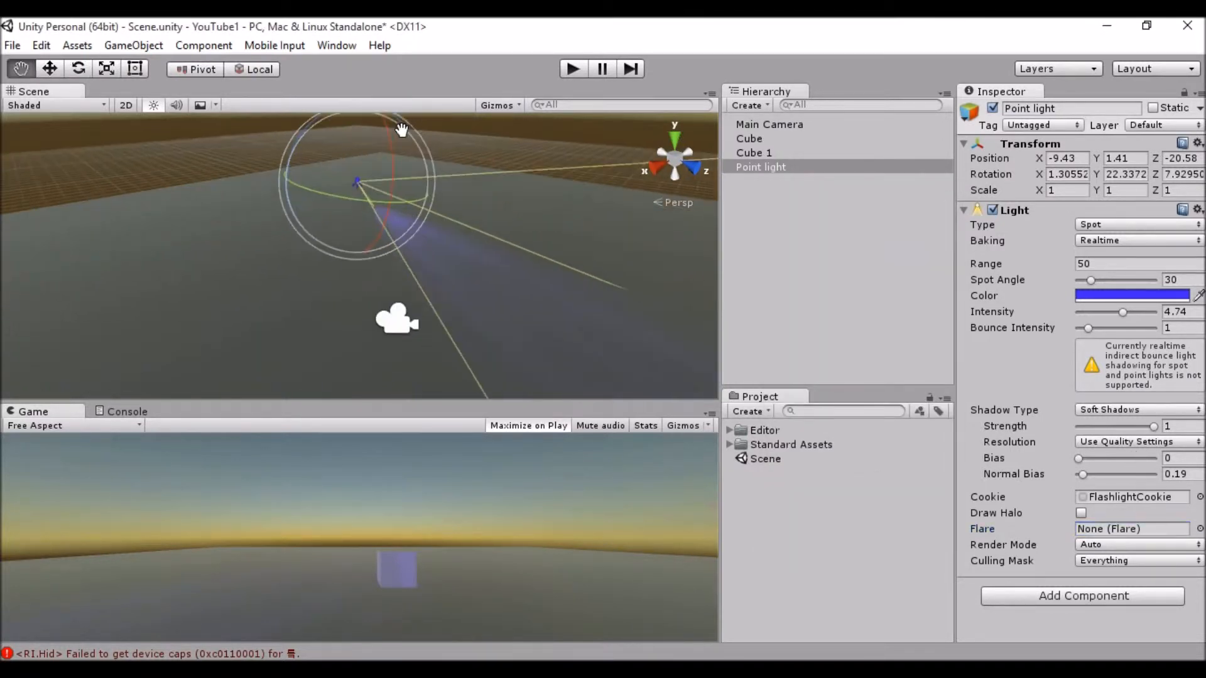
pyautogui.click(52, 67)
pyautogui.click(78, 69)
pyautogui.moveTo(394, 160)
pyautogui.mouseDown()
pyautogui.moveTo(385, 96)
pyautogui.moveTo(375, 157)
pyautogui.moveTo(381, 145)
pyautogui.moveTo(390, 158)
pyautogui.mouseUp()
pyautogui.scroll(-5, 547, 215)
pyautogui.moveTo(548, 216); pyautogui.dragTo(437, 114, button='middle')
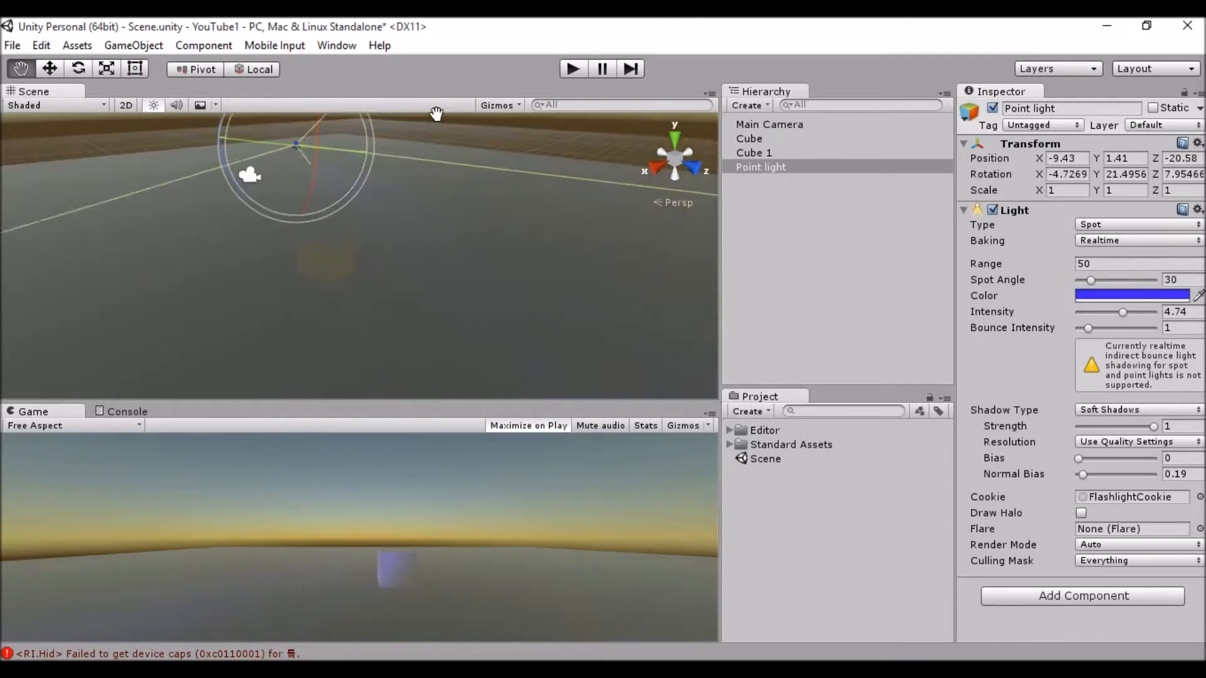
# - Raise the spot light to about Y 5.42 and rotate it downward to about 12.4 degrees around X
pyautogui.moveTo(366, 185); pyautogui.dragTo(446, 242, button='middle')
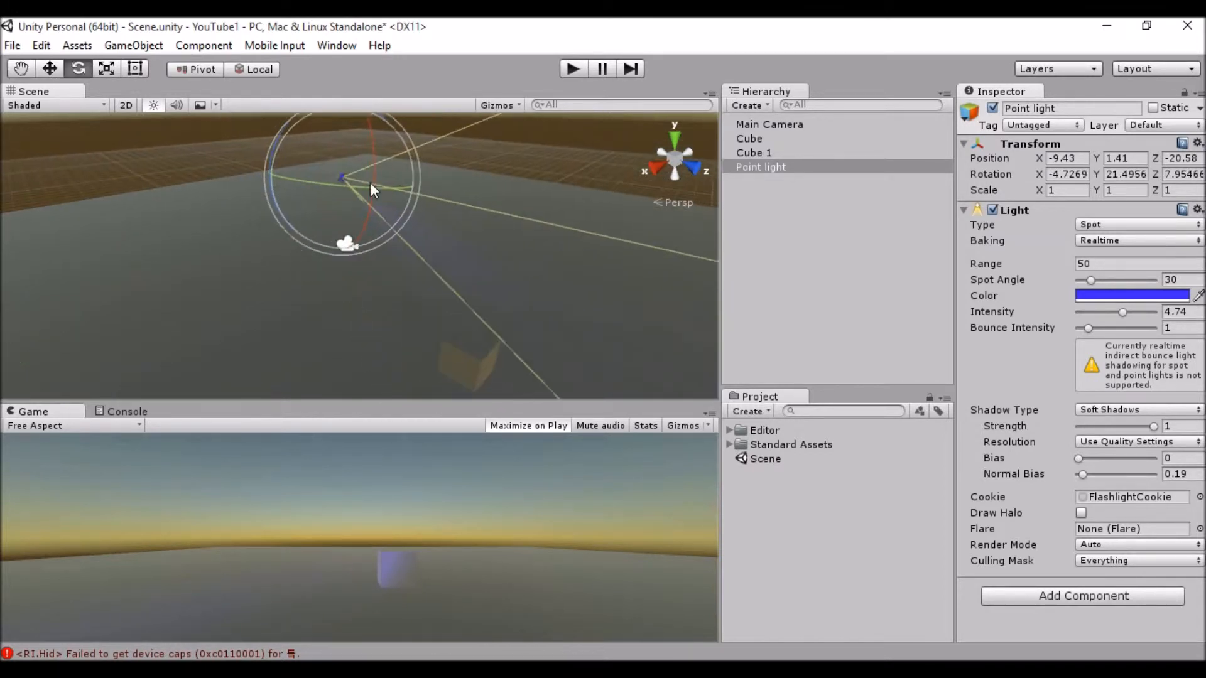
pyautogui.click(53, 68)
pyautogui.moveTo(343, 124); pyautogui.dragTo(354, 84)
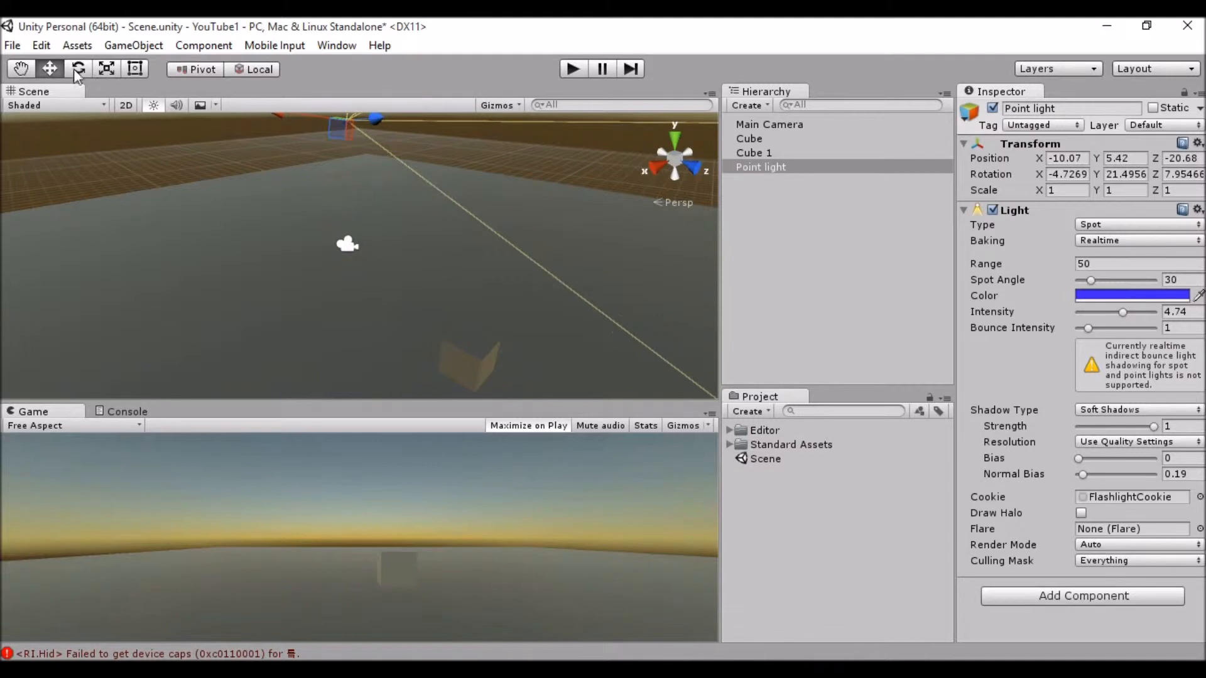
pyautogui.click(75, 69)
pyautogui.scroll(-4, 347, 140)
pyautogui.moveTo(381, 154); pyautogui.dragTo(407, 199)
# - Shift the spot light to about X -11.43, Y 5.21, Z -20.12 and adjust its spot angle
pyautogui.click(50, 67)
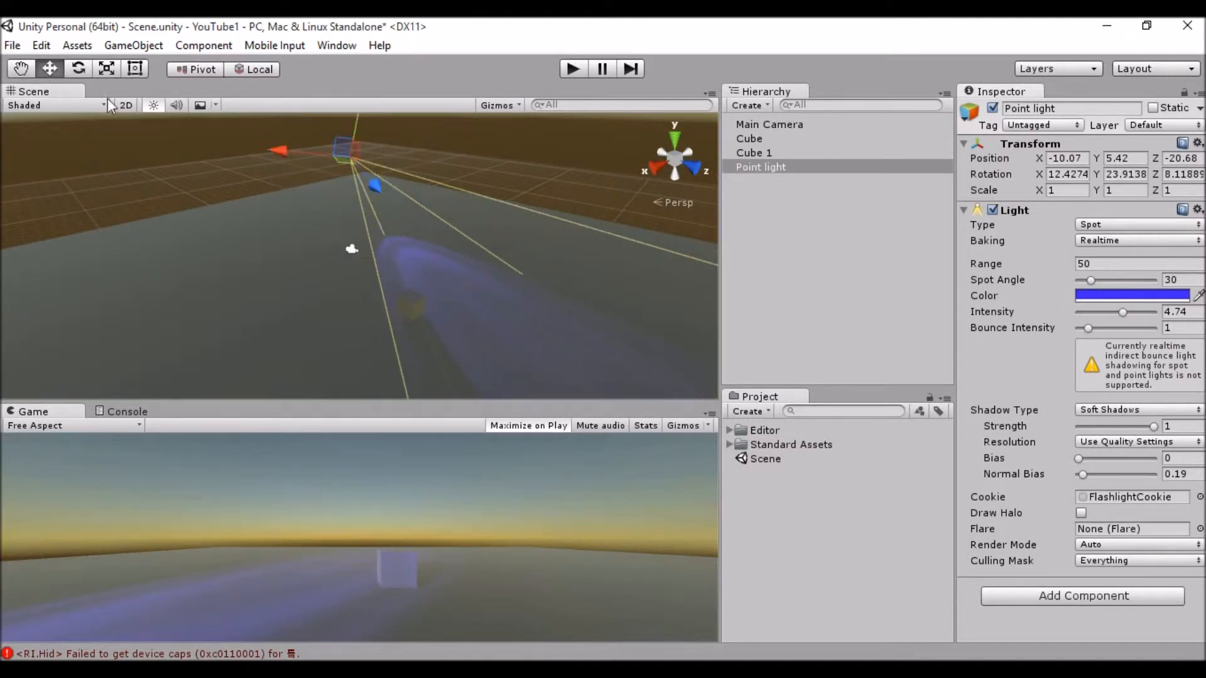
pyautogui.moveTo(286, 146); pyautogui.dragTo(299, 167)
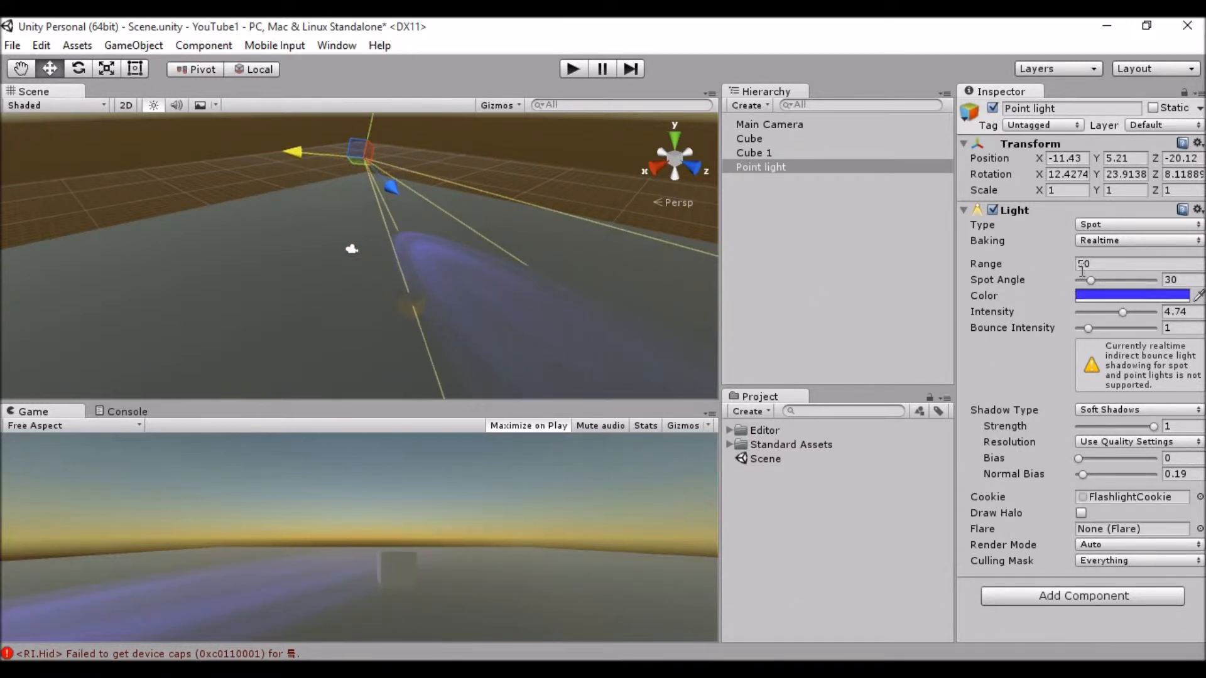
pyautogui.moveTo(1093, 280)
pyautogui.mouseDown()
pyautogui.moveTo(1135, 289)
pyautogui.moveTo(1106, 304)
pyautogui.moveTo(1096, 270)
pyautogui.mouseUp()
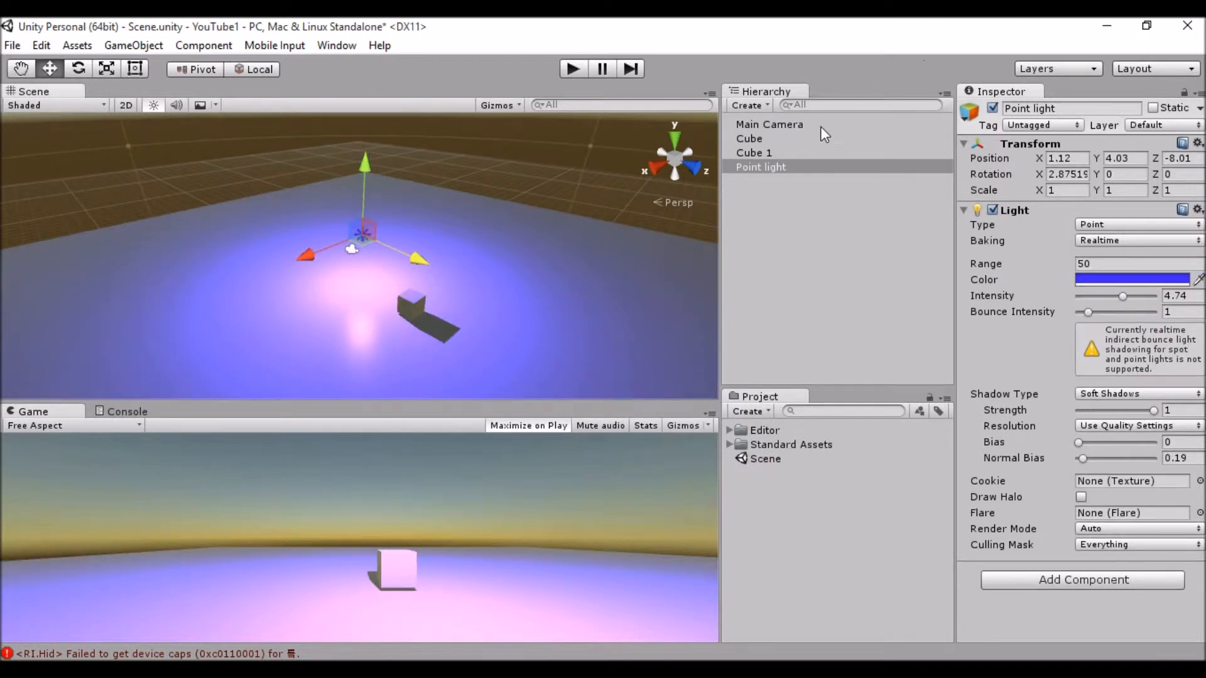
# - Try Solid Color for the Main Camera's Clear Flags and return the setting to Skybox
pyautogui.click(813, 124)
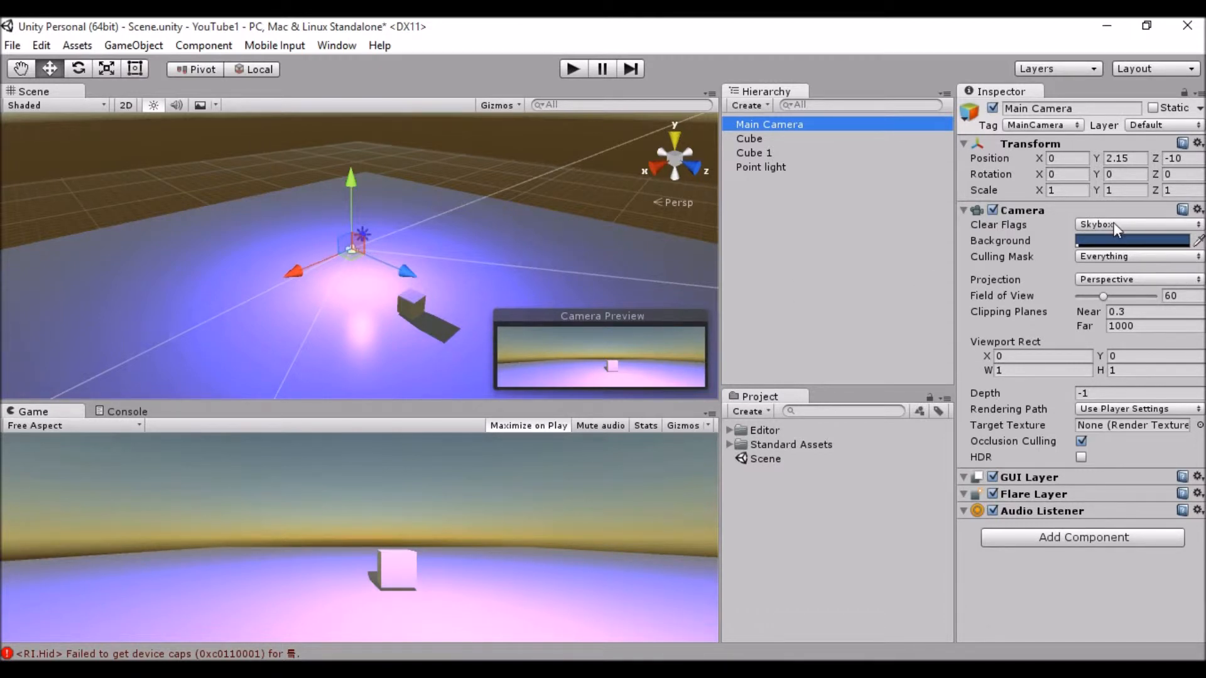
pyautogui.moveTo(1099, 213); pyautogui.dragTo(1054, 246)
pyautogui.click(1096, 224)
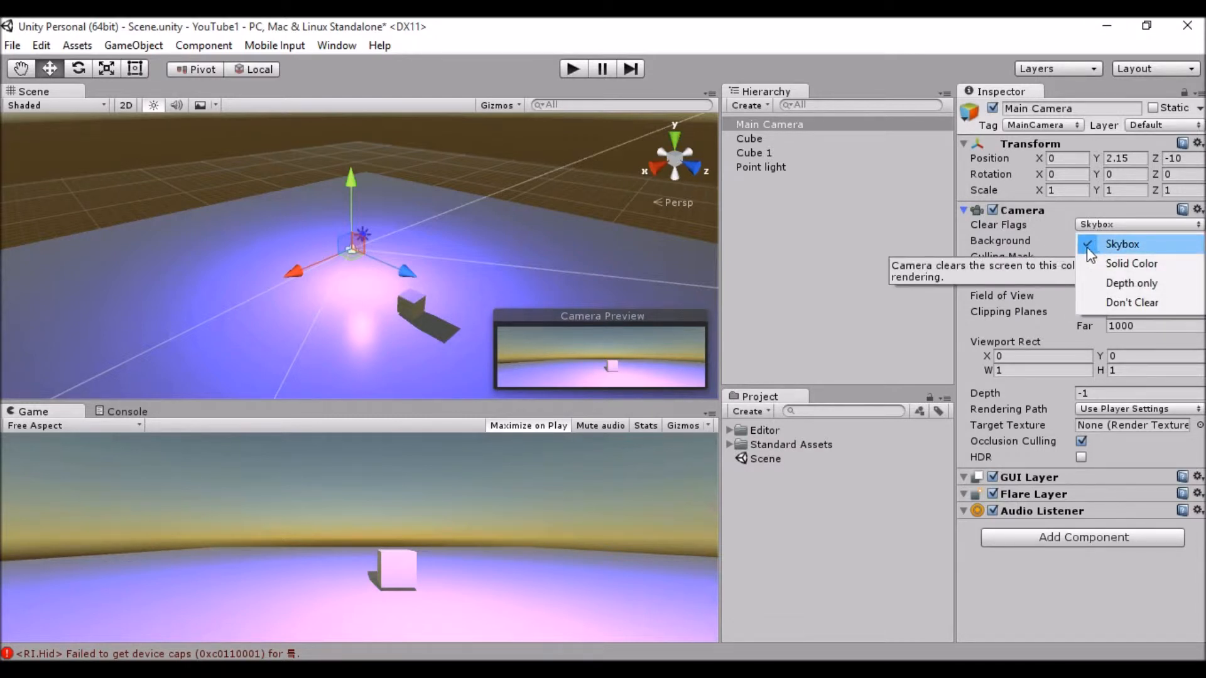
pyautogui.click(1087, 246)
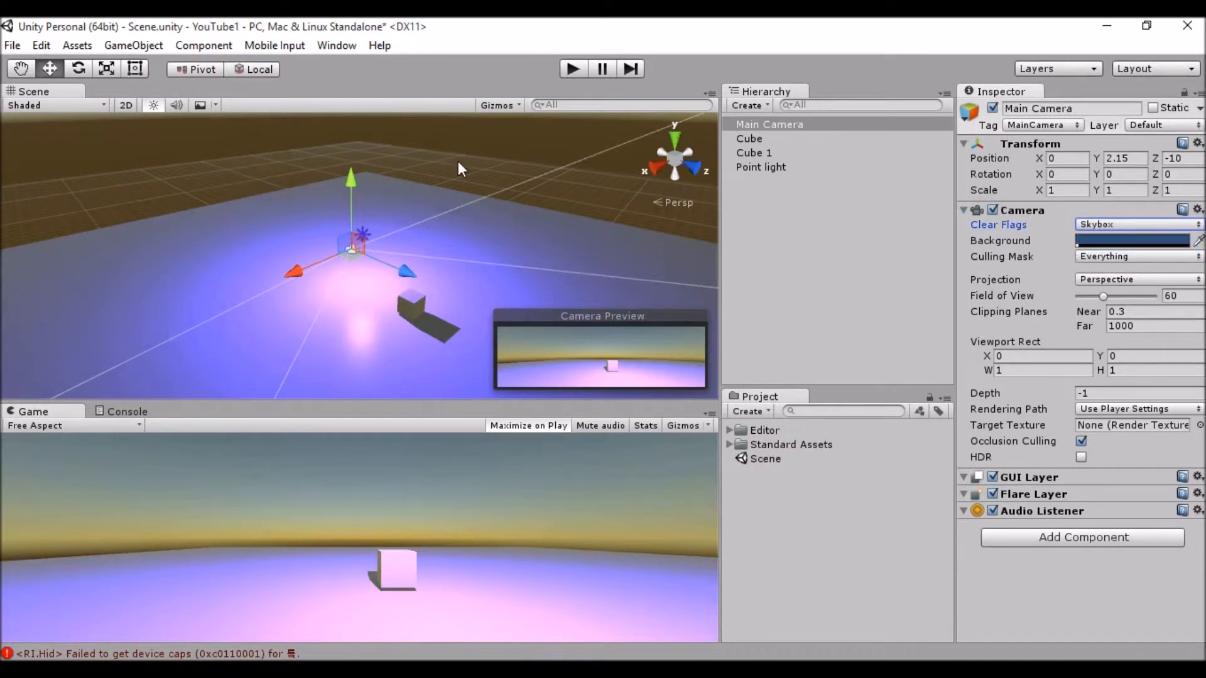
pyautogui.click(1105, 225)
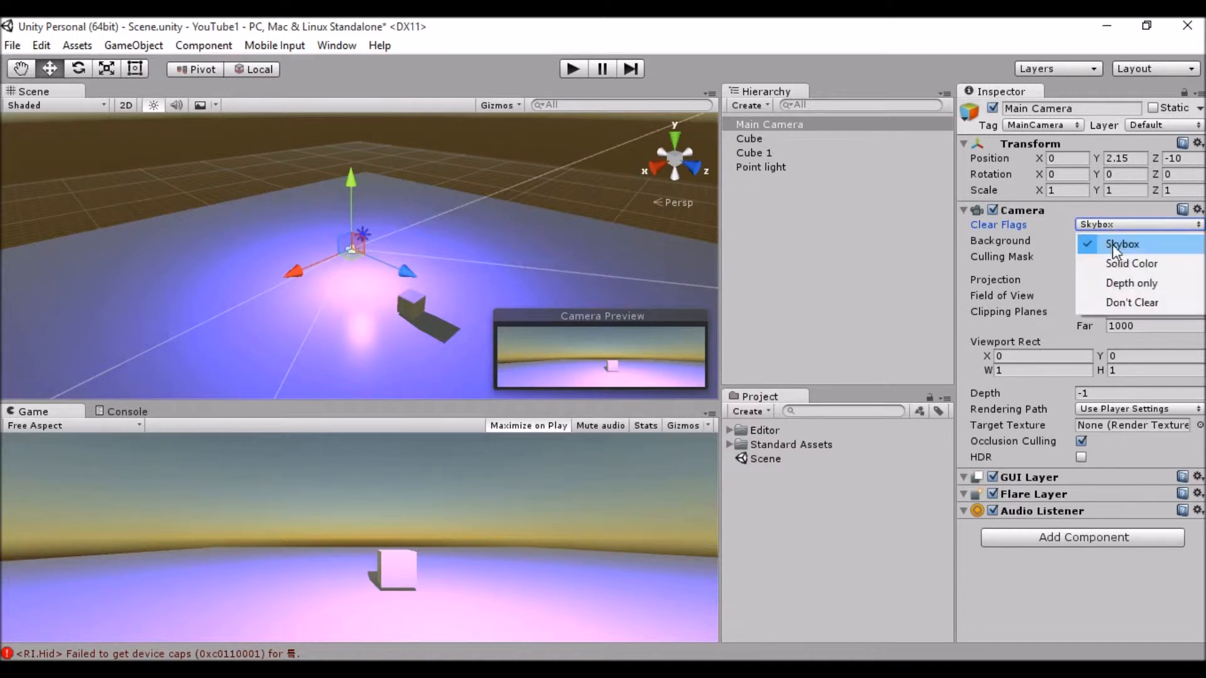
pyautogui.click(1111, 255)
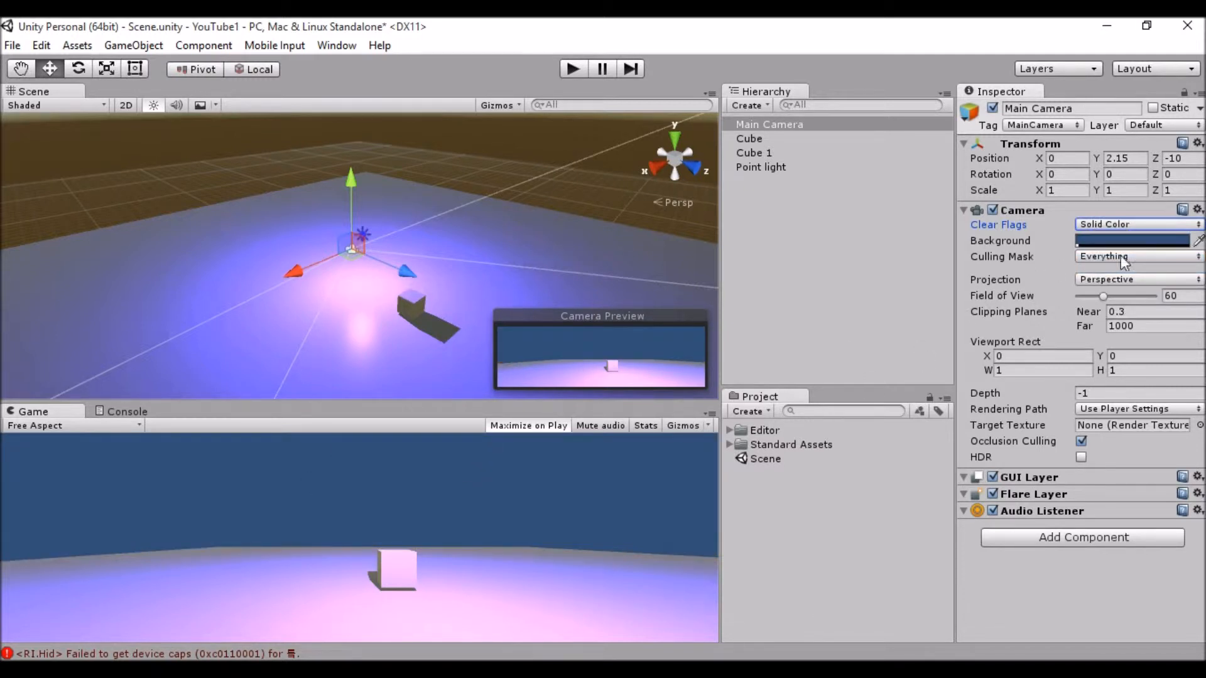
pyautogui.click(1140, 225)
pyautogui.click(1147, 245)
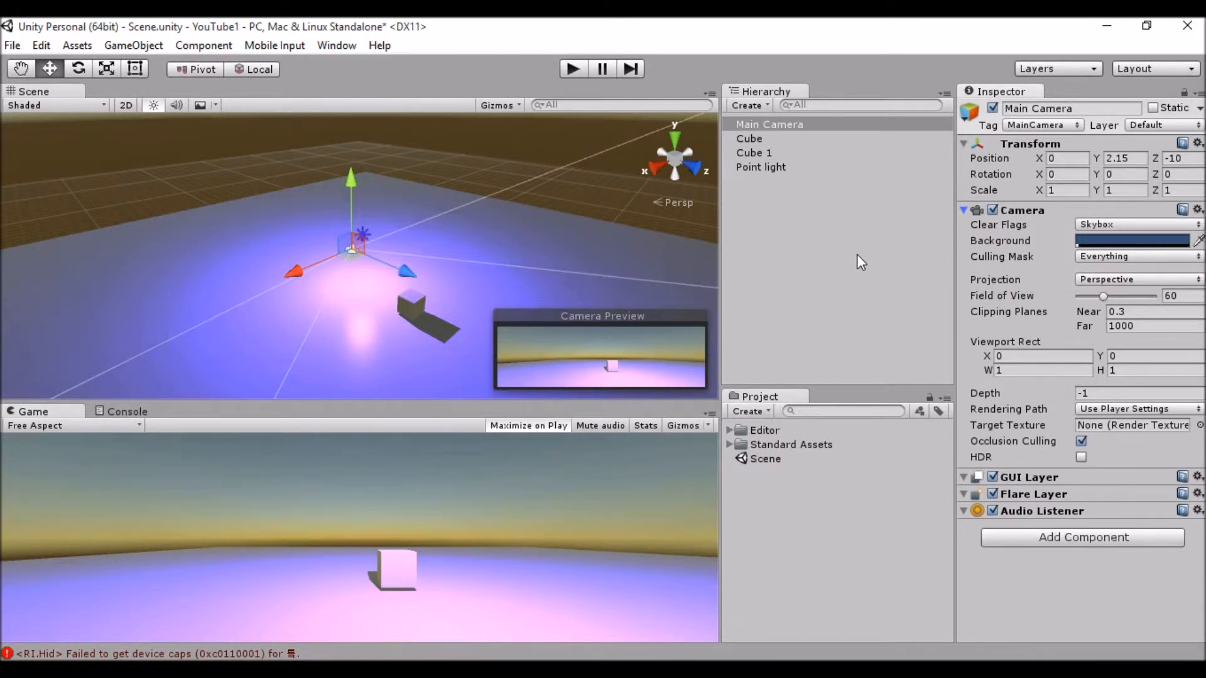
# - Examine the Main Camera's Culling Mask options and the custom HideCube entry in the project's layer list
pyautogui.click(1103, 257)
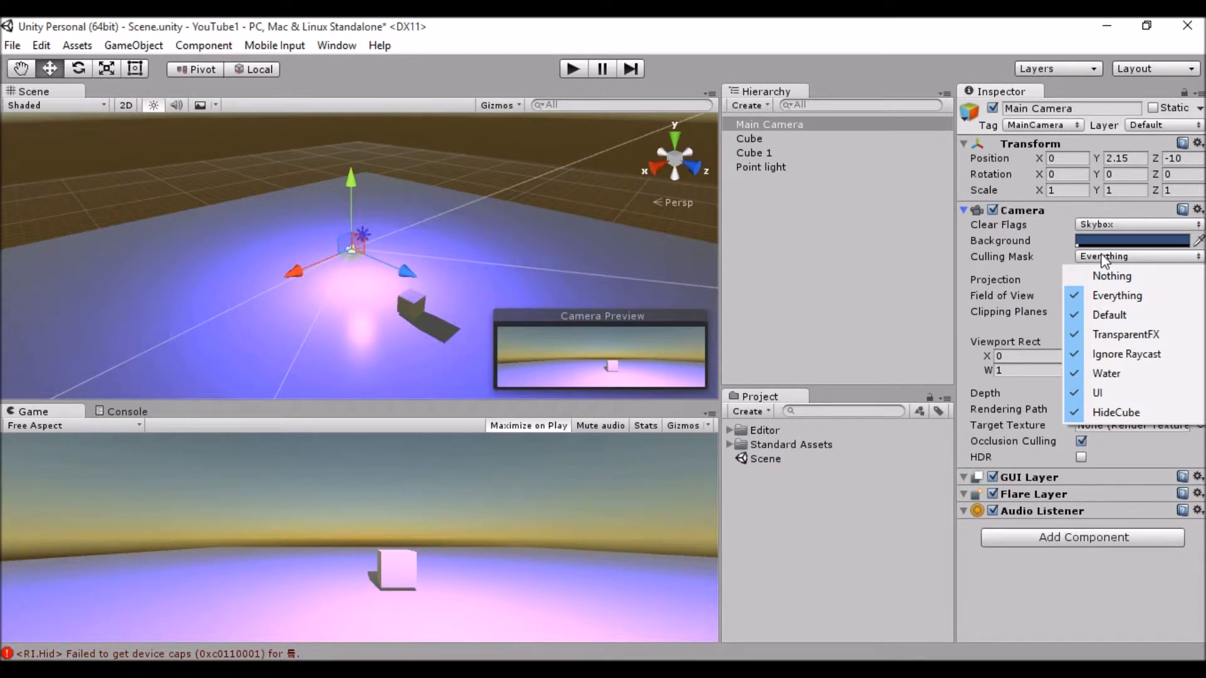
pyautogui.click(753, 167)
pyautogui.click(751, 153)
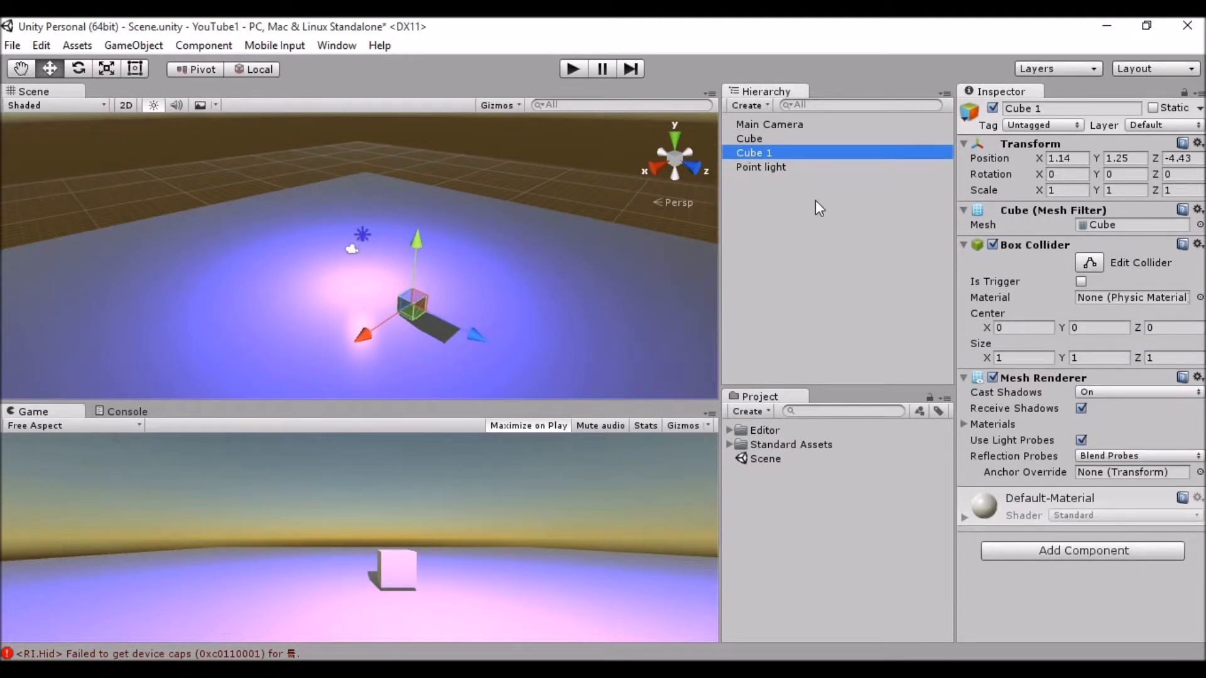
pyautogui.click(1187, 125)
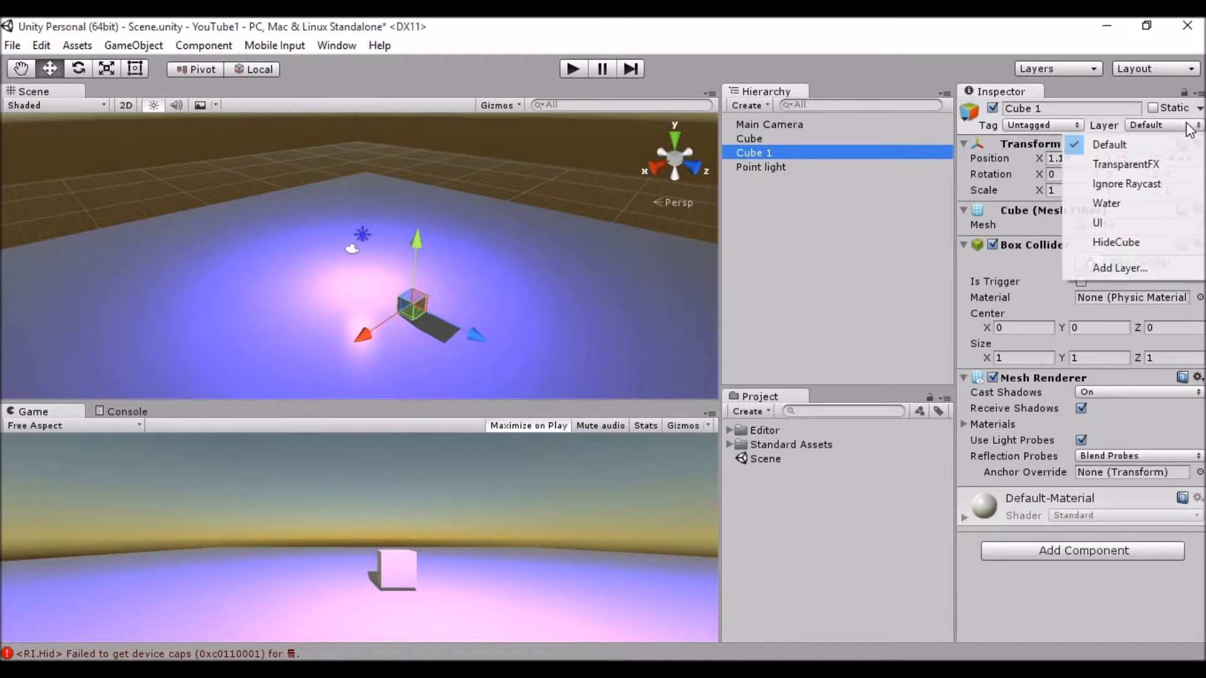
pyautogui.click(1121, 266)
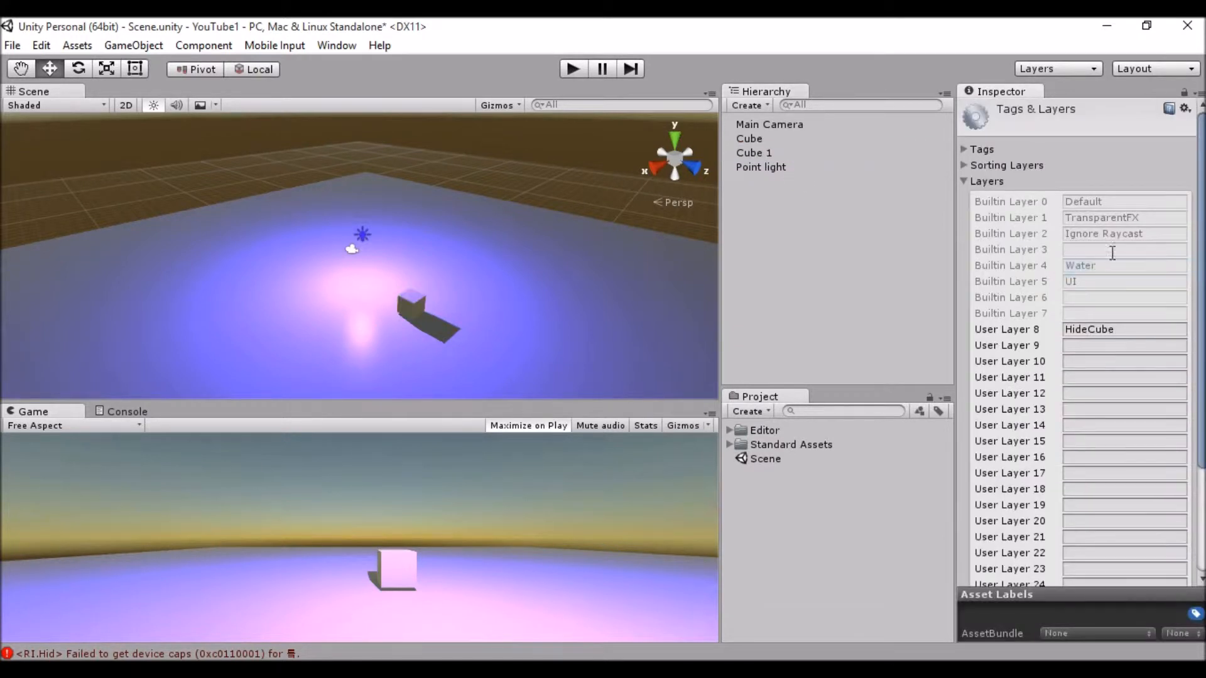
pyautogui.click(1086, 330)
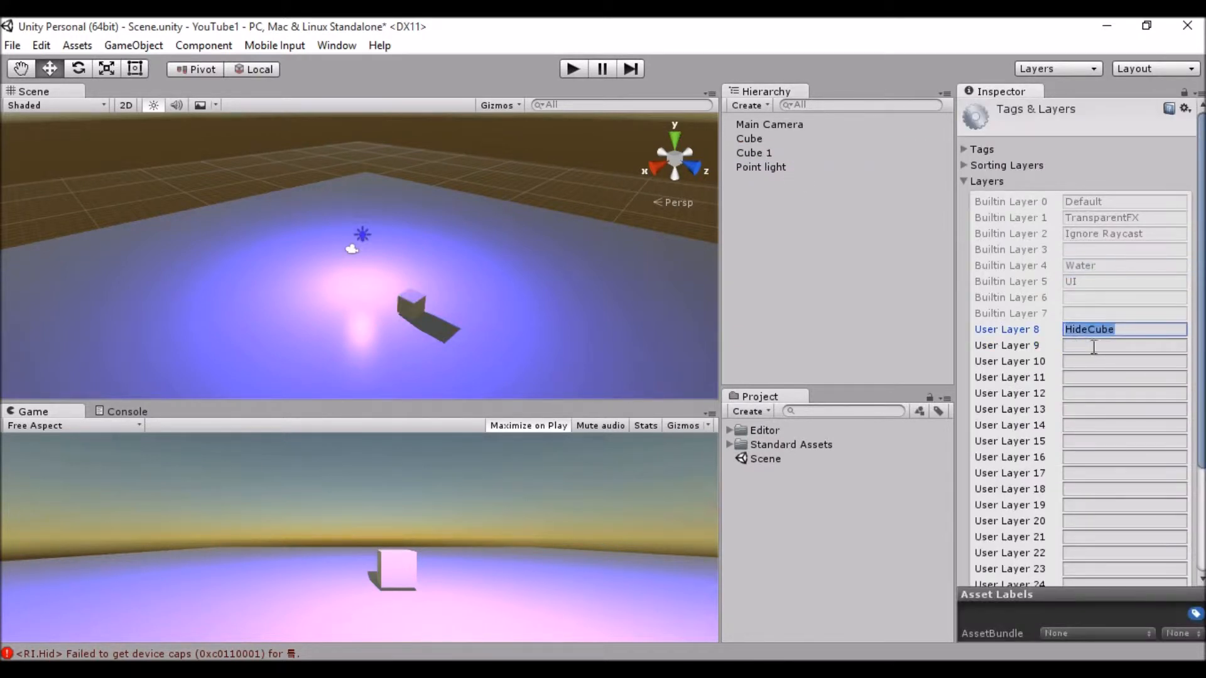
pyautogui.click(1127, 330)
pyautogui.moveTo(1135, 330); pyautogui.dragTo(1052, 329)
pyautogui.click(1164, 330)
pyautogui.click(775, 168)
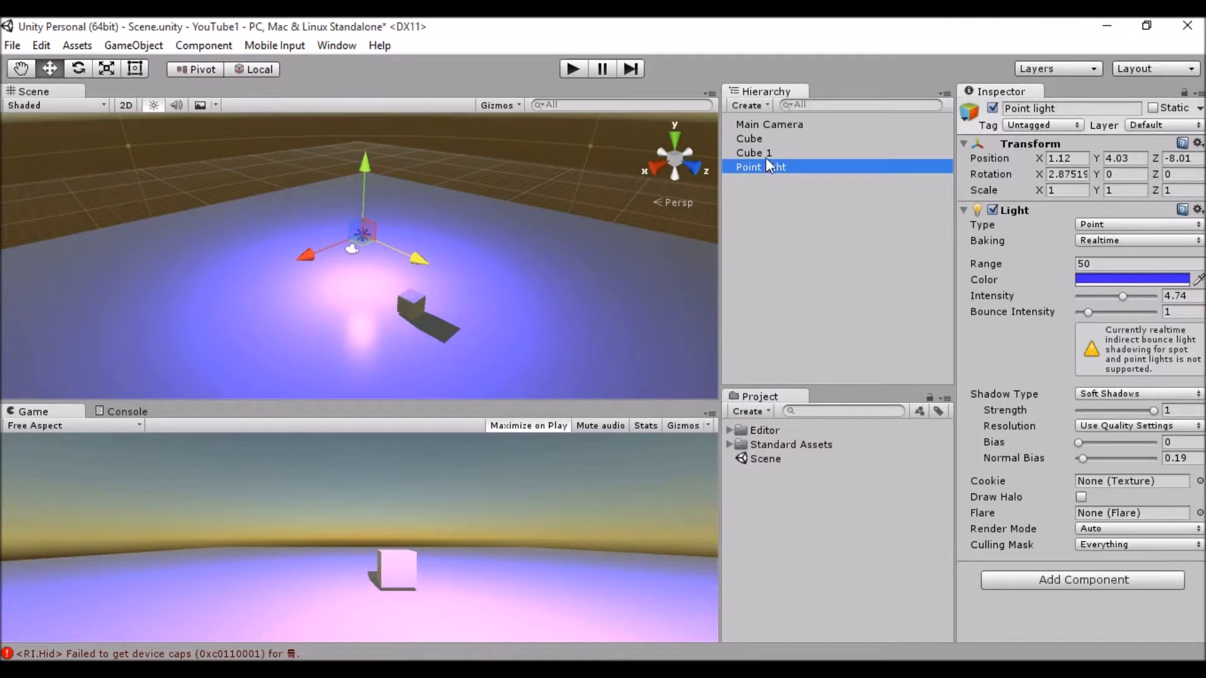
# - Assign Cube 1 to the HideCube layer
pyautogui.click(763, 154)
pyautogui.click(1146, 125)
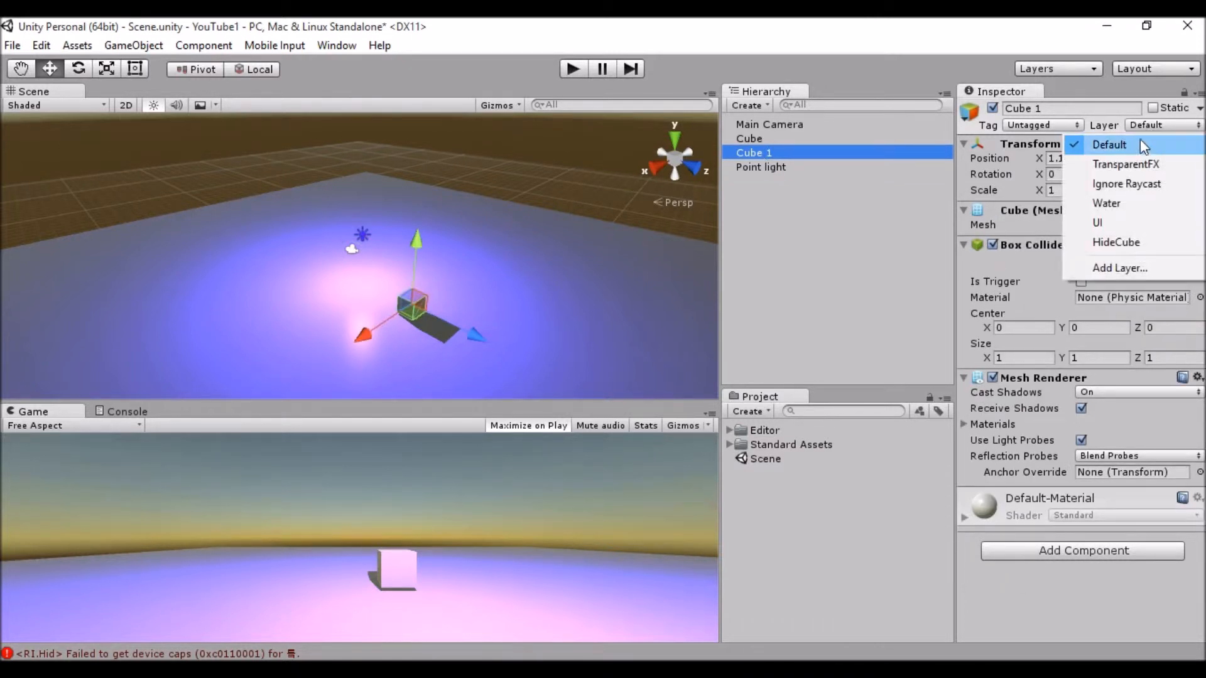
pyautogui.click(1118, 243)
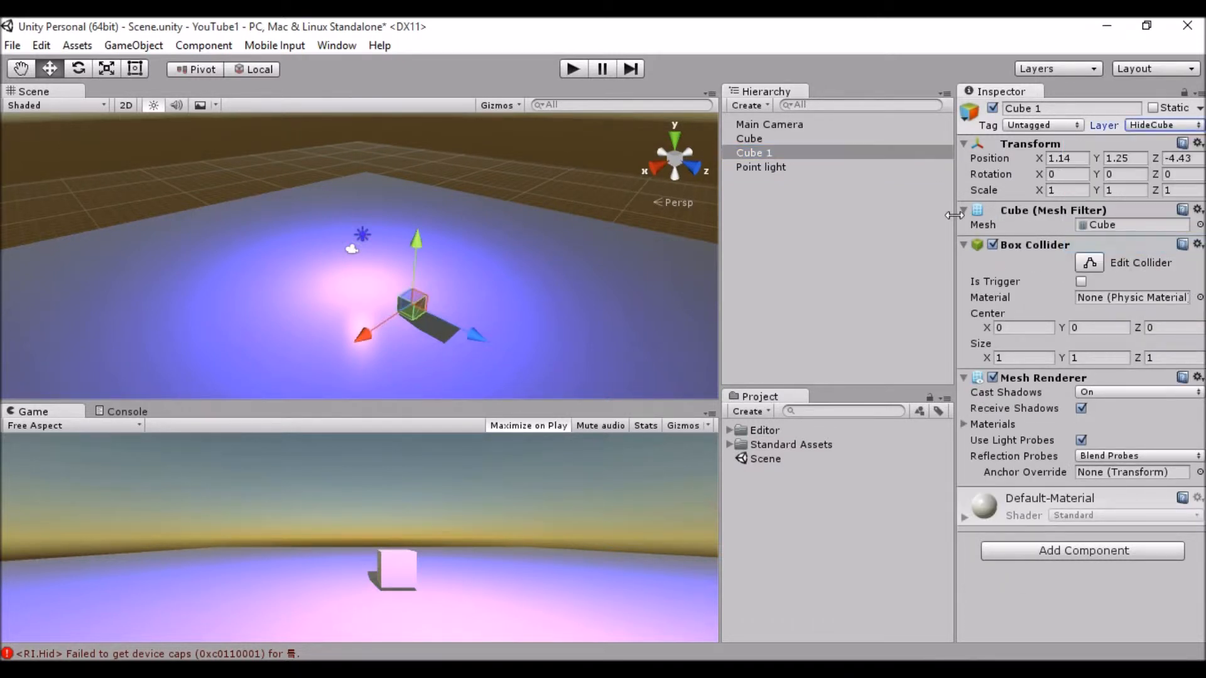
# - Clear the Main Camera's Culling Mask to Nothing and enable only the HideCube layer
pyautogui.click(834, 165)
pyautogui.click(797, 124)
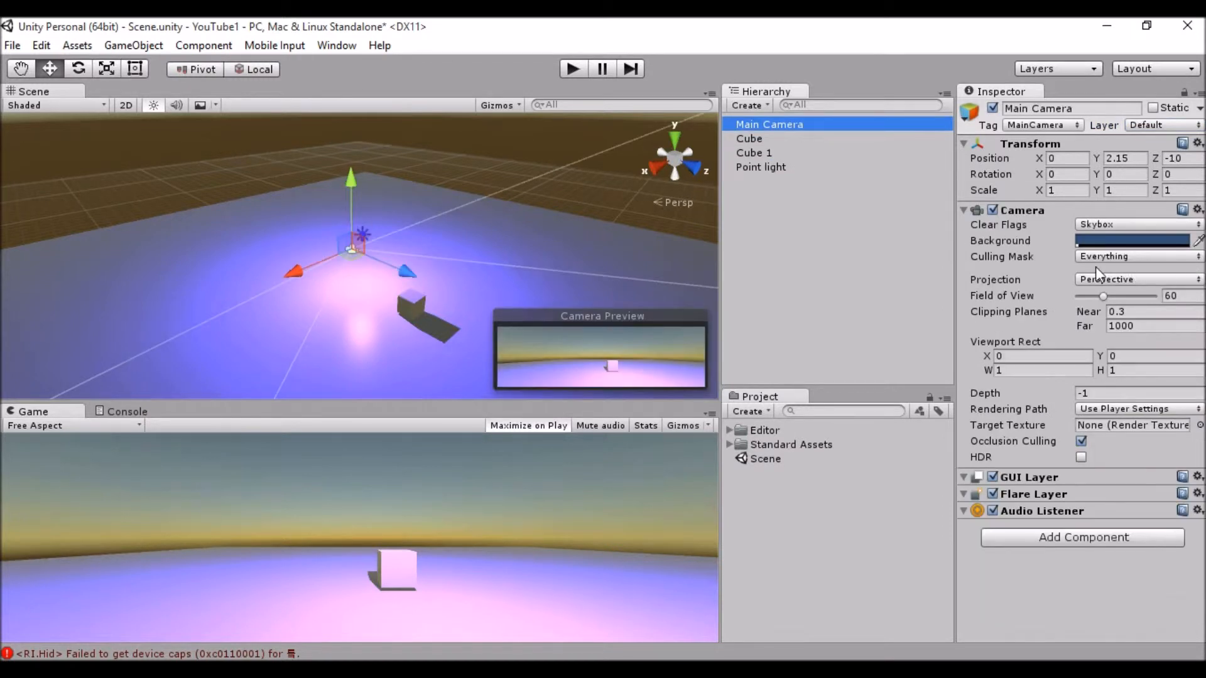
pyautogui.click(1095, 257)
pyautogui.click(1106, 277)
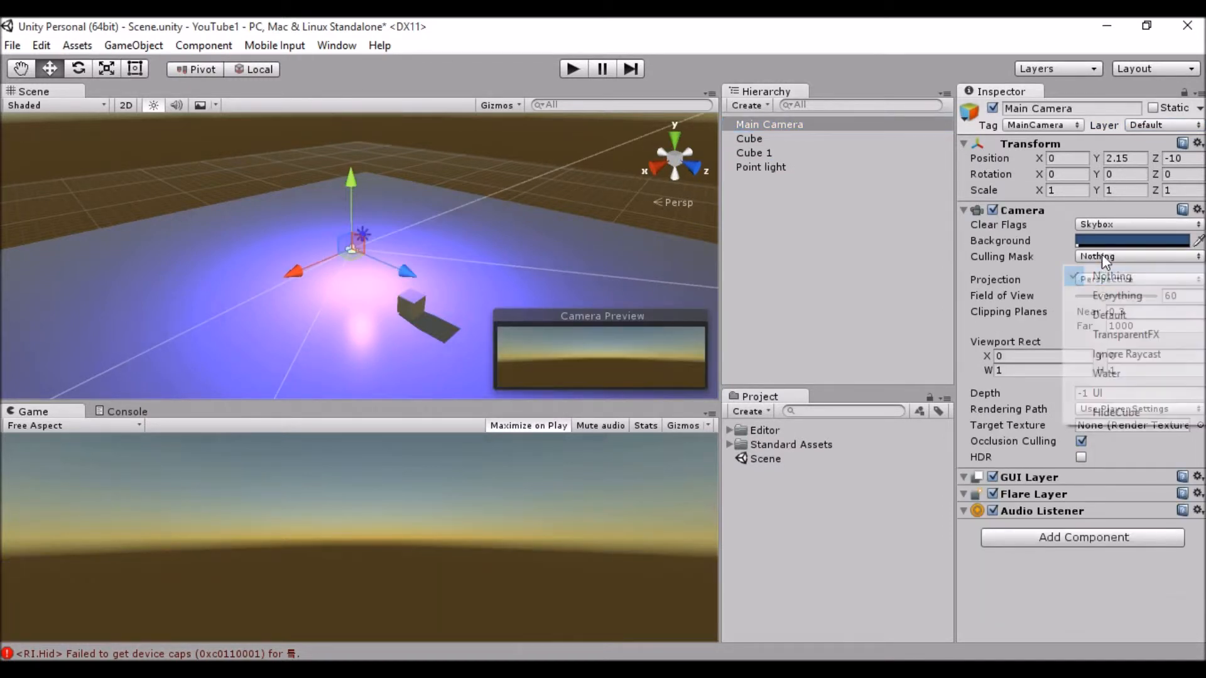
pyautogui.click(1127, 413)
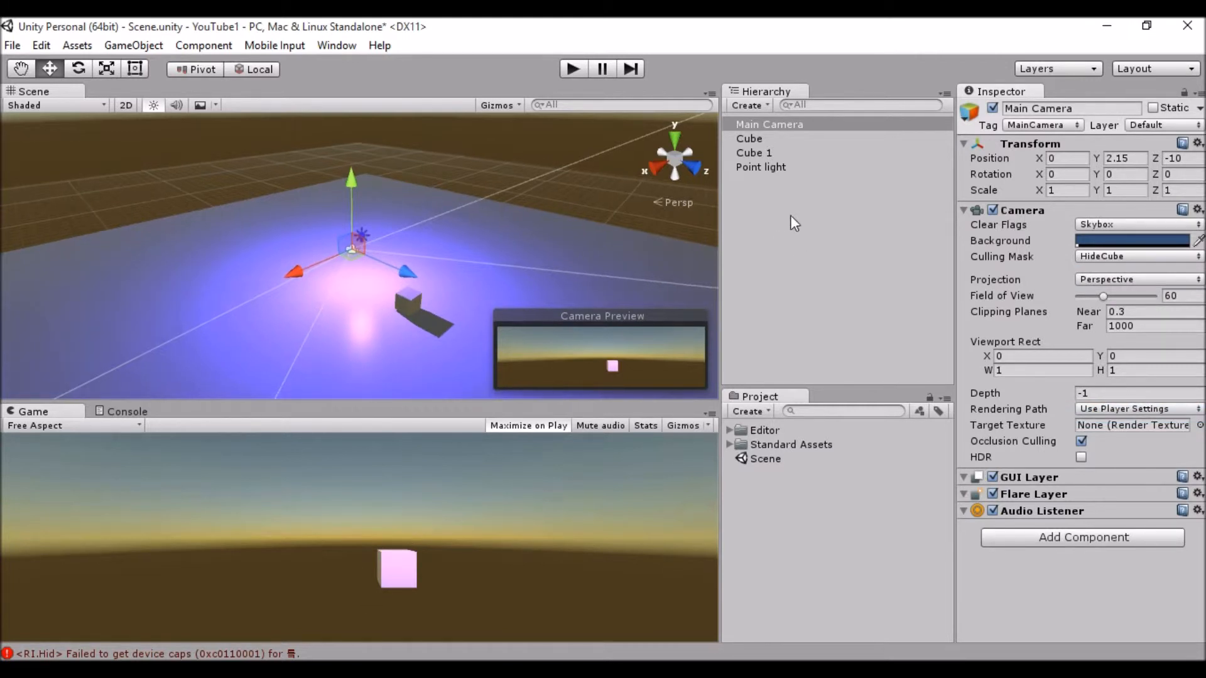
# - Rename User Layer 8 to ShowCube
pyautogui.click(770, 166)
pyautogui.click(759, 140)
pyautogui.click(759, 156)
pyautogui.click(1135, 127)
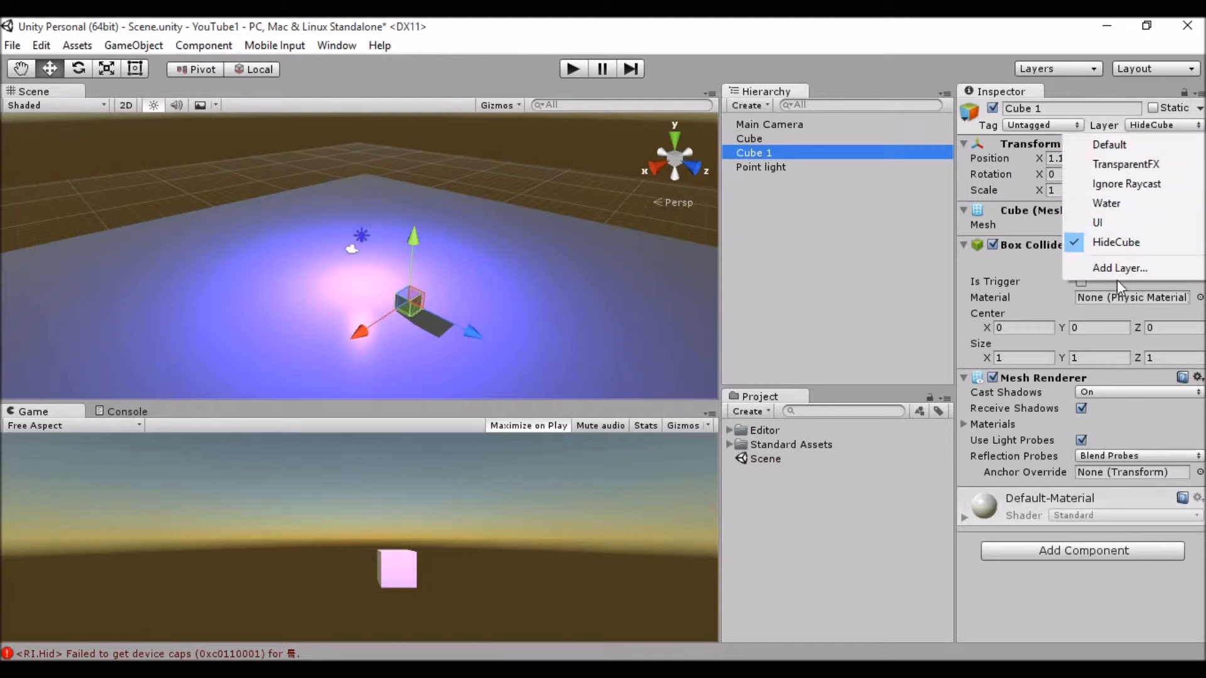
pyautogui.click(1117, 267)
pyautogui.click(1095, 331)
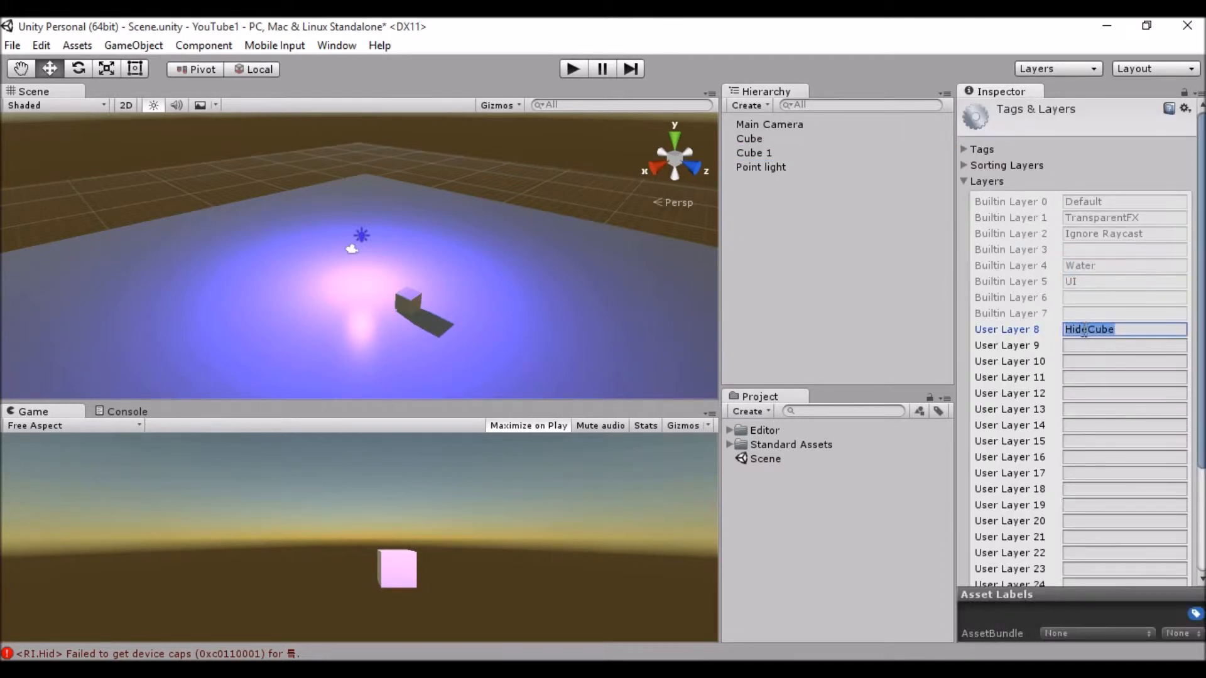
pyautogui.moveTo(1087, 333); pyautogui.dragTo(1064, 331)
pyautogui.write('Show')
# - Try the Default layer on Cube 1 and assign the cube back to the ShowCube layer
pyautogui.click(788, 153)
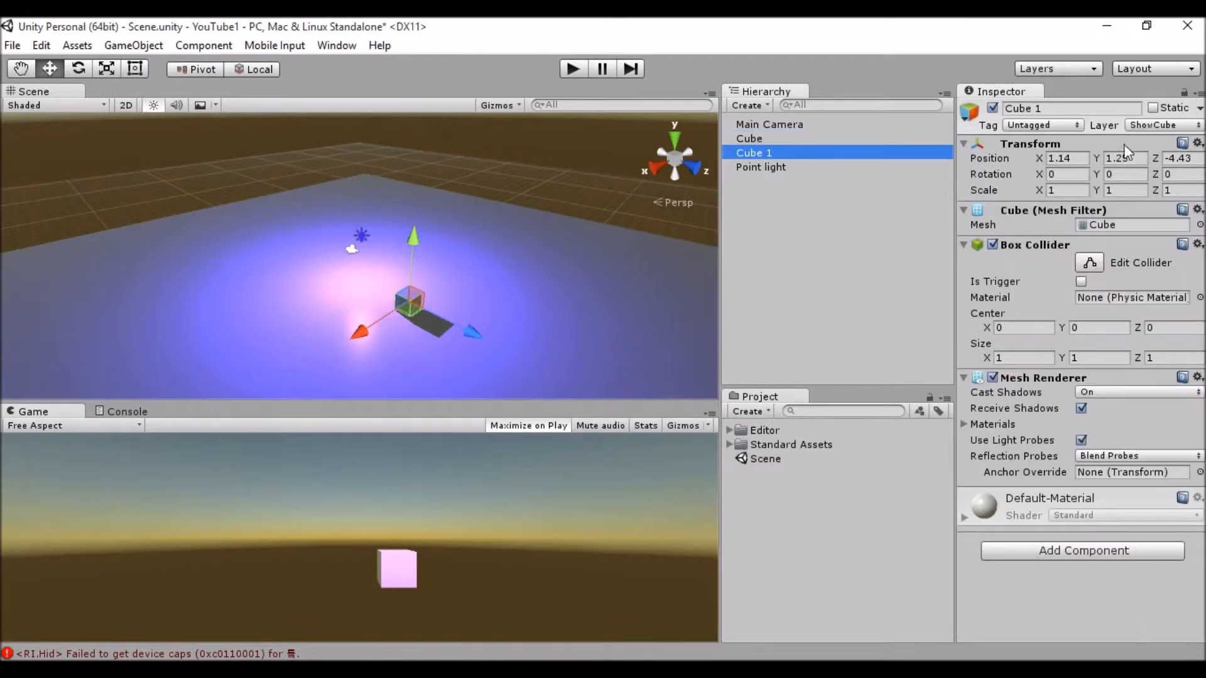
pyautogui.click(1147, 125)
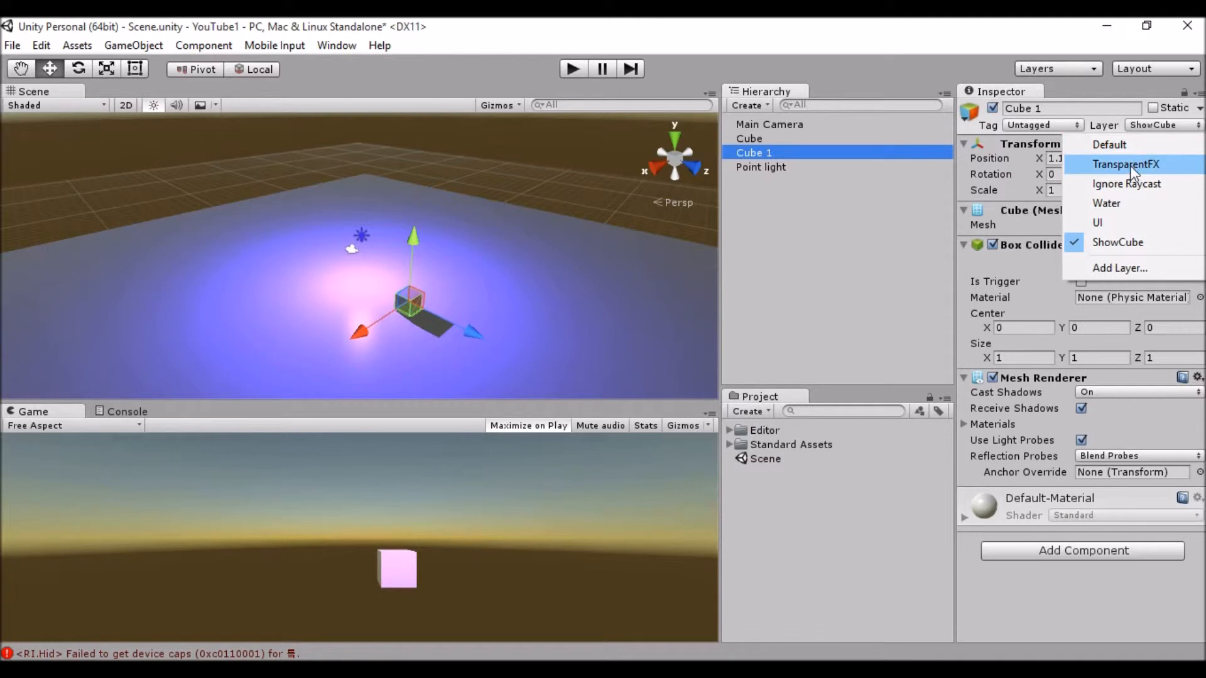
pyautogui.click(1107, 138)
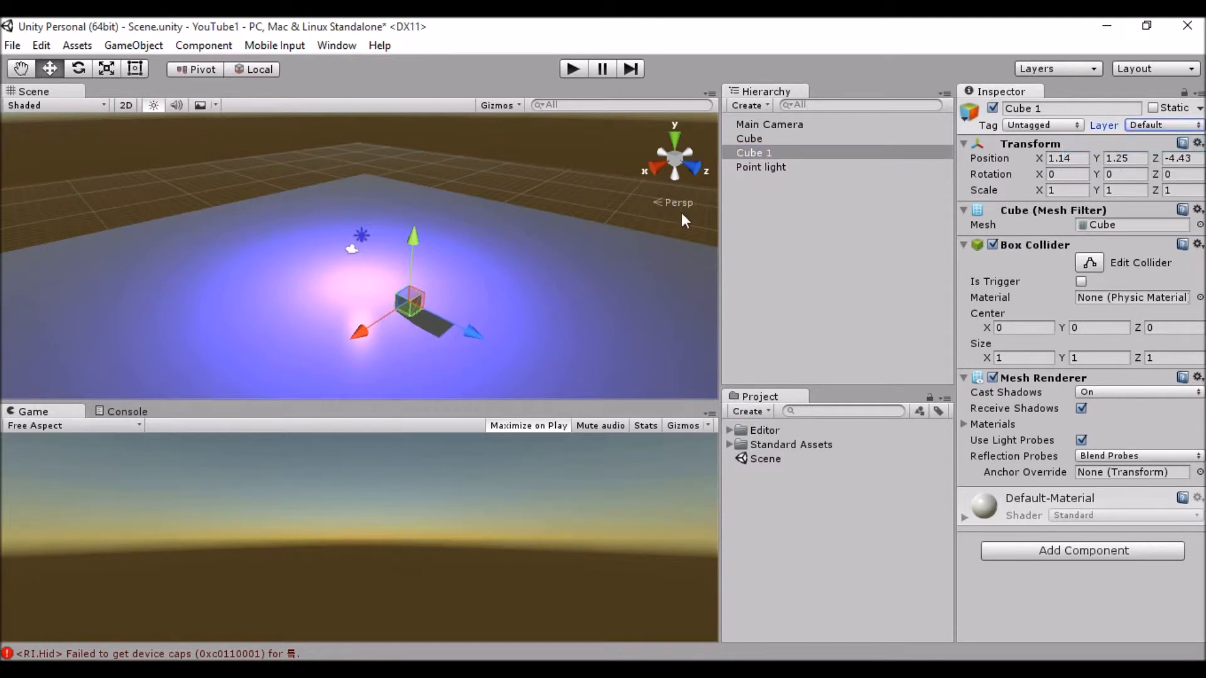
pyautogui.click(1158, 125)
pyautogui.click(1115, 245)
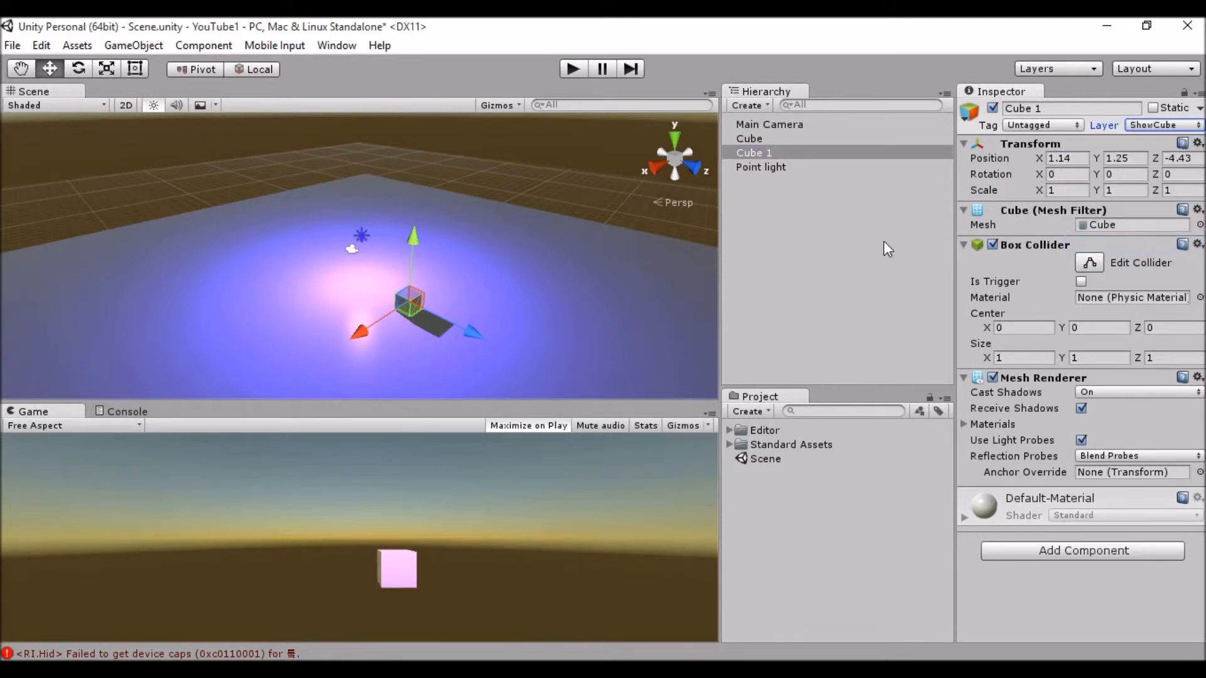
# - Set the Main Camera's Culling Mask to Everything
pyautogui.click(785, 167)
pyautogui.click(777, 137)
pyautogui.click(777, 125)
pyautogui.click(1108, 256)
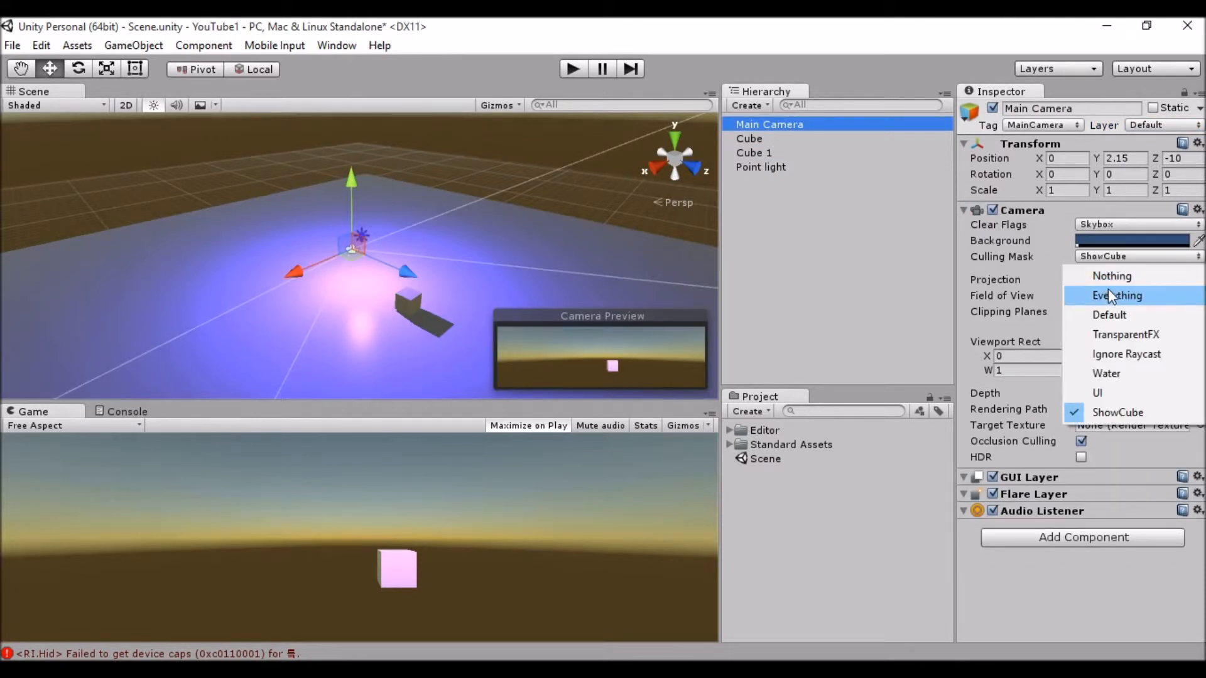
pyautogui.click(1101, 295)
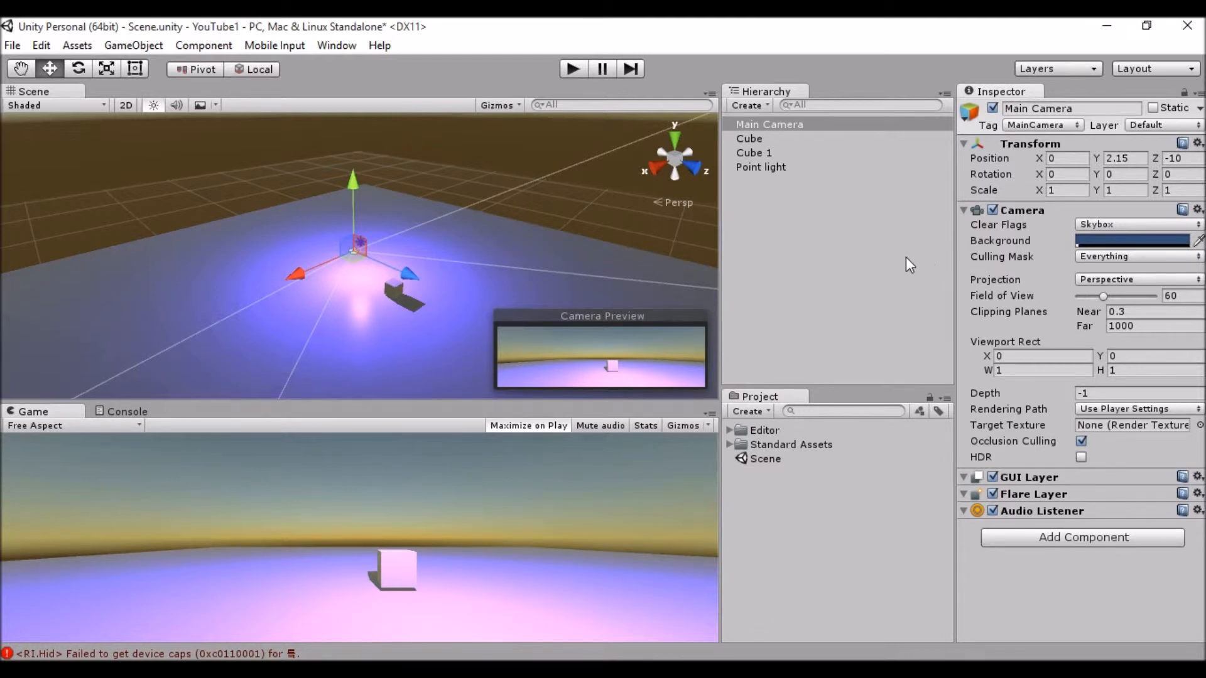
# - Switch the Main Camera's Projection to Orthographic and examine its view volume in the scene
pyautogui.click(1114, 279)
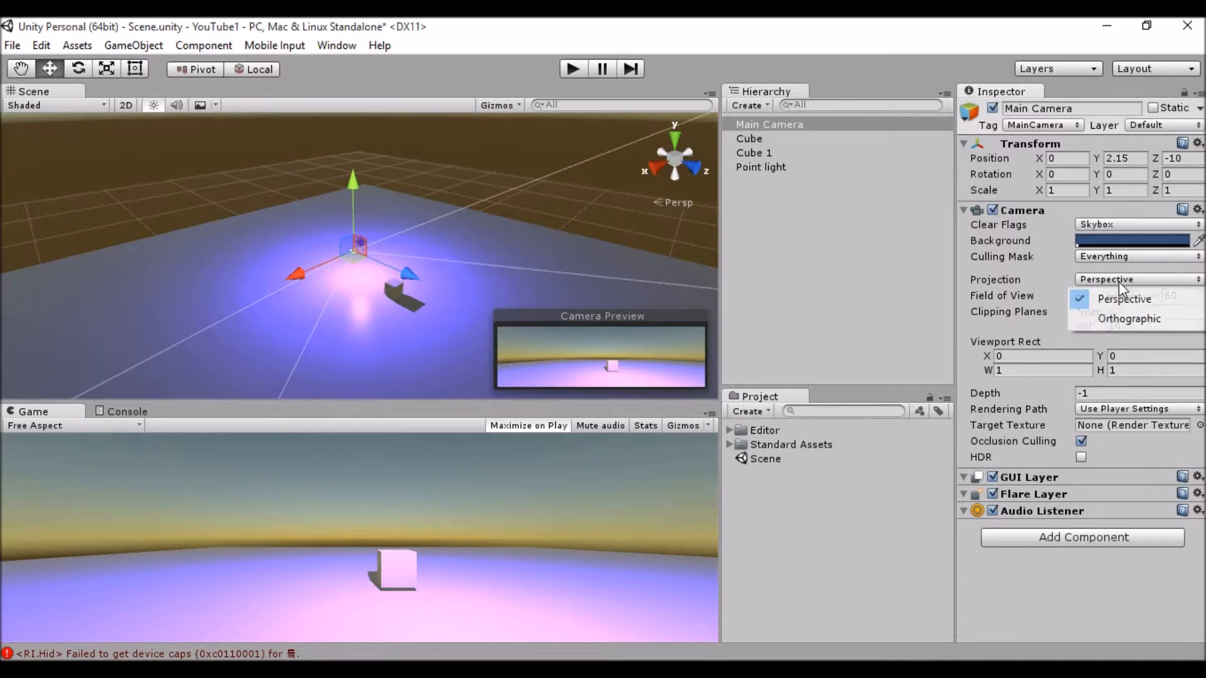
pyautogui.click(1127, 317)
pyautogui.moveTo(517, 228); pyautogui.dragTo(470, 140, button='middle')
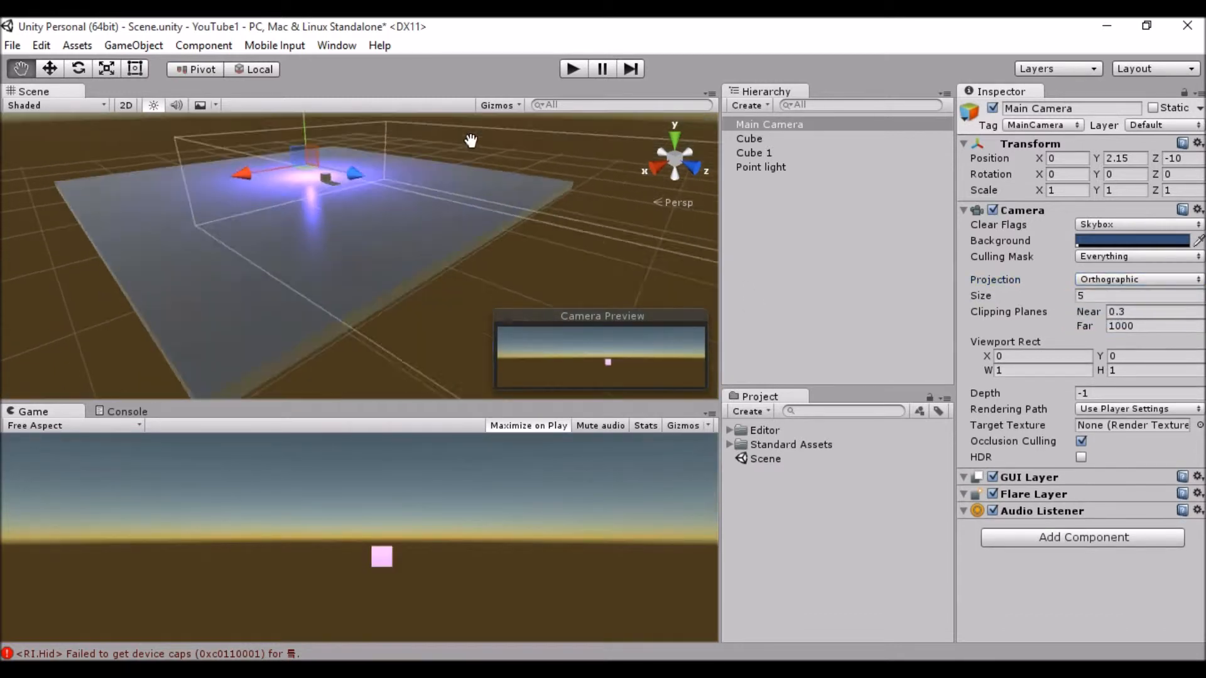
pyautogui.scroll(-6, 552, 239)
pyautogui.moveTo(552, 234); pyautogui.dragTo(278, 140)
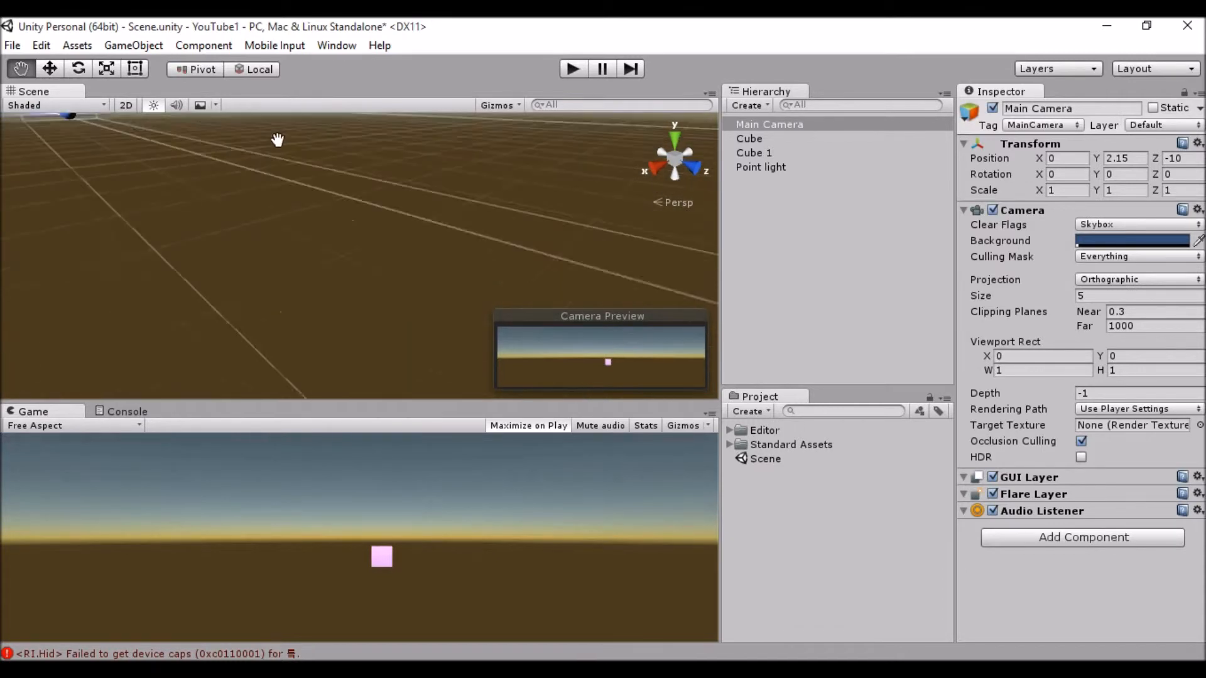
pyautogui.moveTo(277, 139); pyautogui.dragTo(276, 157, button='middle')
# - Move the Main Camera to about X 2.7, Y 2.2
pyautogui.click(770, 136)
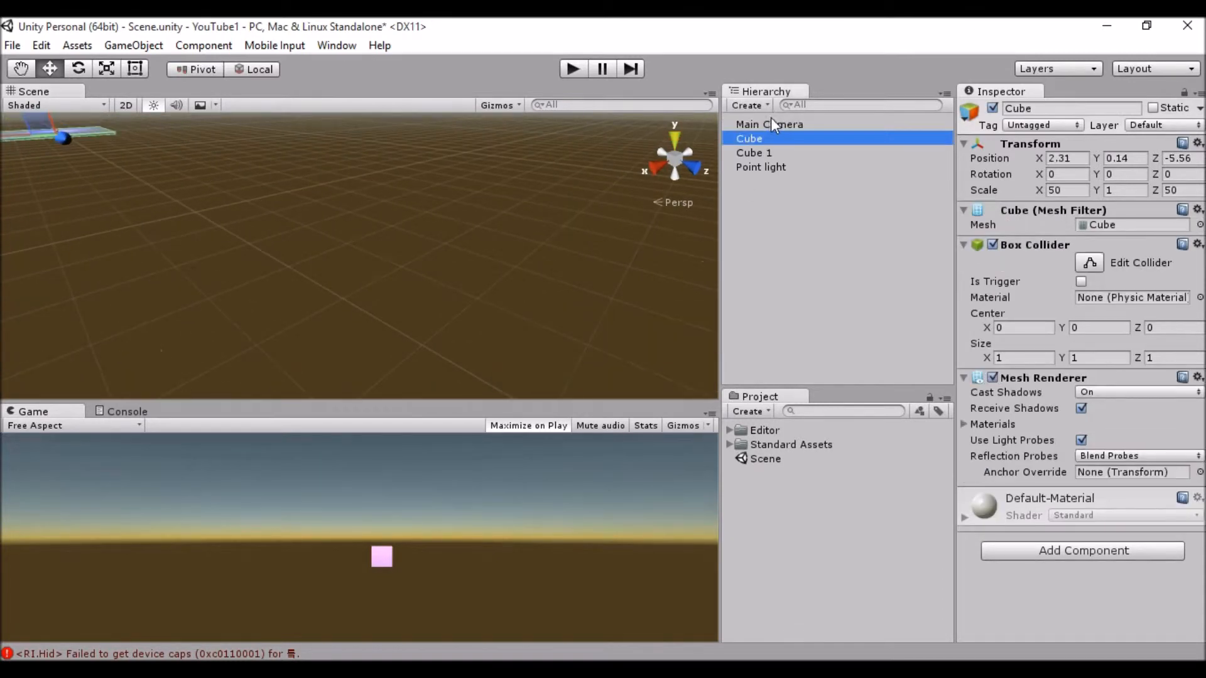
pyautogui.click(770, 121)
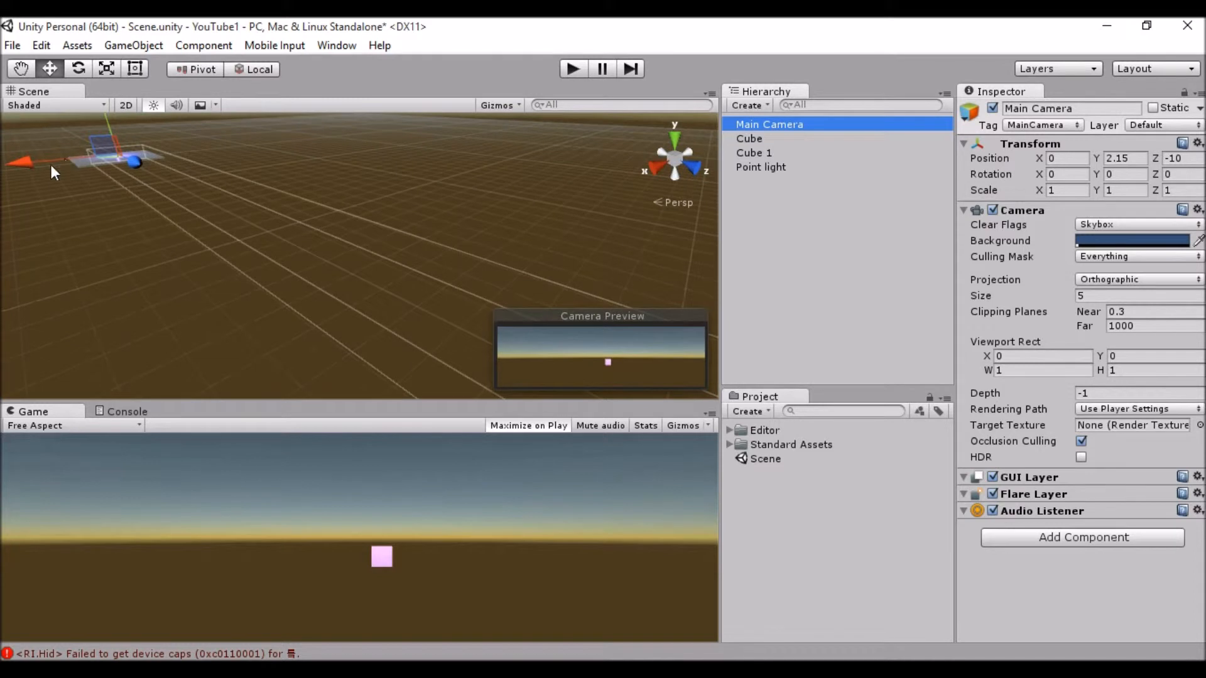
pyautogui.moveTo(51, 165)
pyautogui.mouseDown()
pyautogui.moveTo(15, 169)
pyautogui.moveTo(64, 168)
pyautogui.moveTo(40, 169)
pyautogui.moveTo(62, 168)
pyautogui.moveTo(40, 168)
pyautogui.moveTo(44, 179)
pyautogui.mouseUp()
pyautogui.moveTo(44, 179); pyautogui.dragTo(290, 287, button='middle')
# - Set the Main Camera's Projection to Perspective
pyautogui.click(1114, 282)
pyautogui.click(1109, 298)
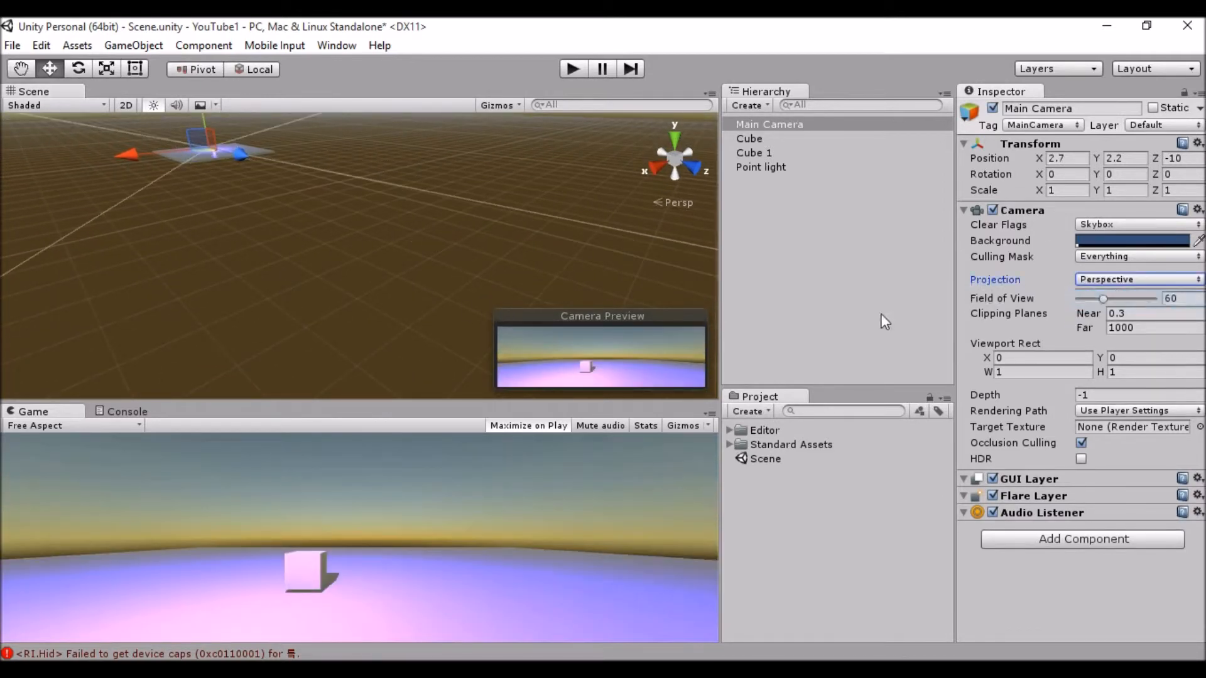
pyautogui.moveTo(197, 147); pyautogui.dragTo(417, 286, button='middle')
pyautogui.scroll(5, 551, 270)
pyautogui.moveTo(568, 247); pyautogui.dragTo(393, 300, button='middle')
pyautogui.scroll(5, 408, 220)
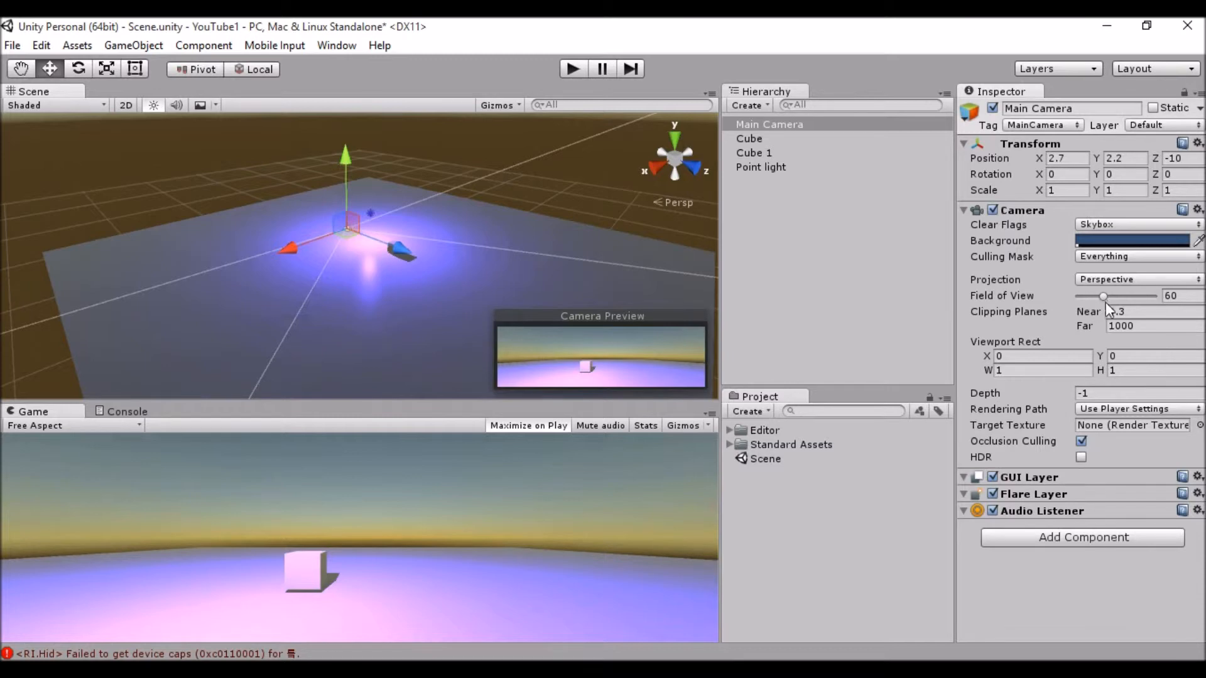
# - Set the Main Camera's Field of View to 62 and try out its near Clipping Plane value
pyautogui.moveTo(1105, 300)
pyautogui.mouseDown()
pyautogui.moveTo(1133, 302)
pyautogui.moveTo(1084, 300)
pyautogui.moveTo(1107, 305)
pyautogui.mouseUp()
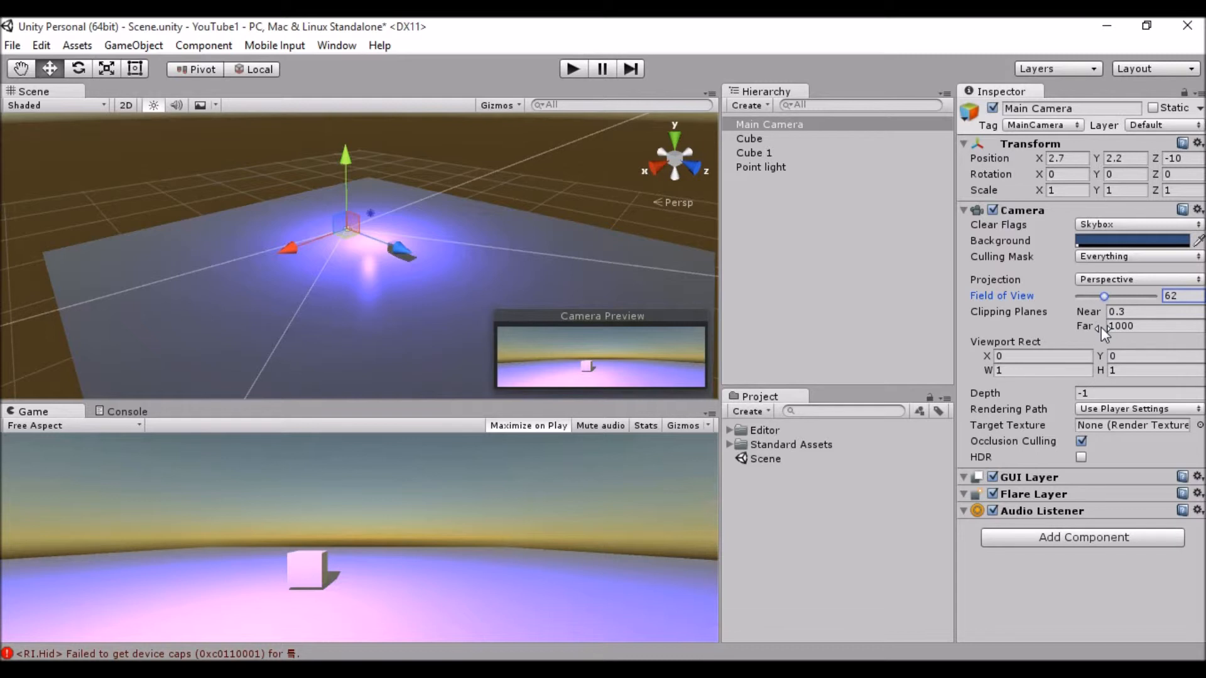
pyautogui.moveTo(1105, 311); pyautogui.dragTo(1140, 311)
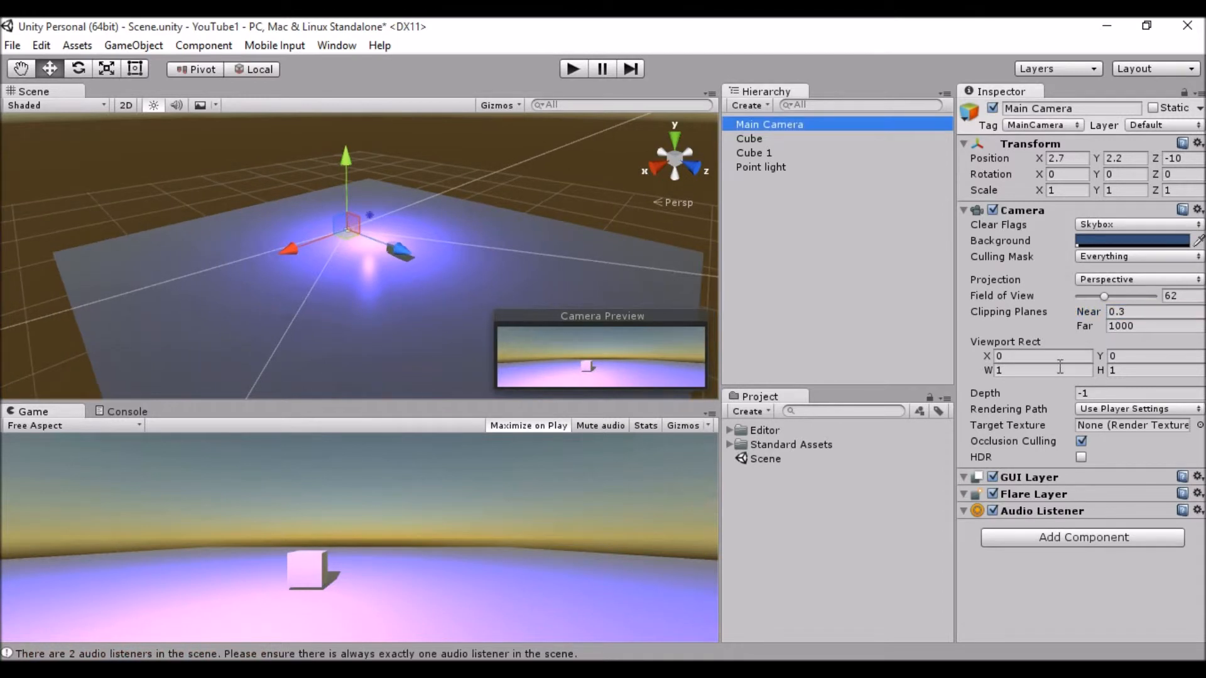
# - Try different position and size values in the Main Camera's Viewport Rect, including Y 0.18, and undo those changes
pyautogui.click(998, 356)
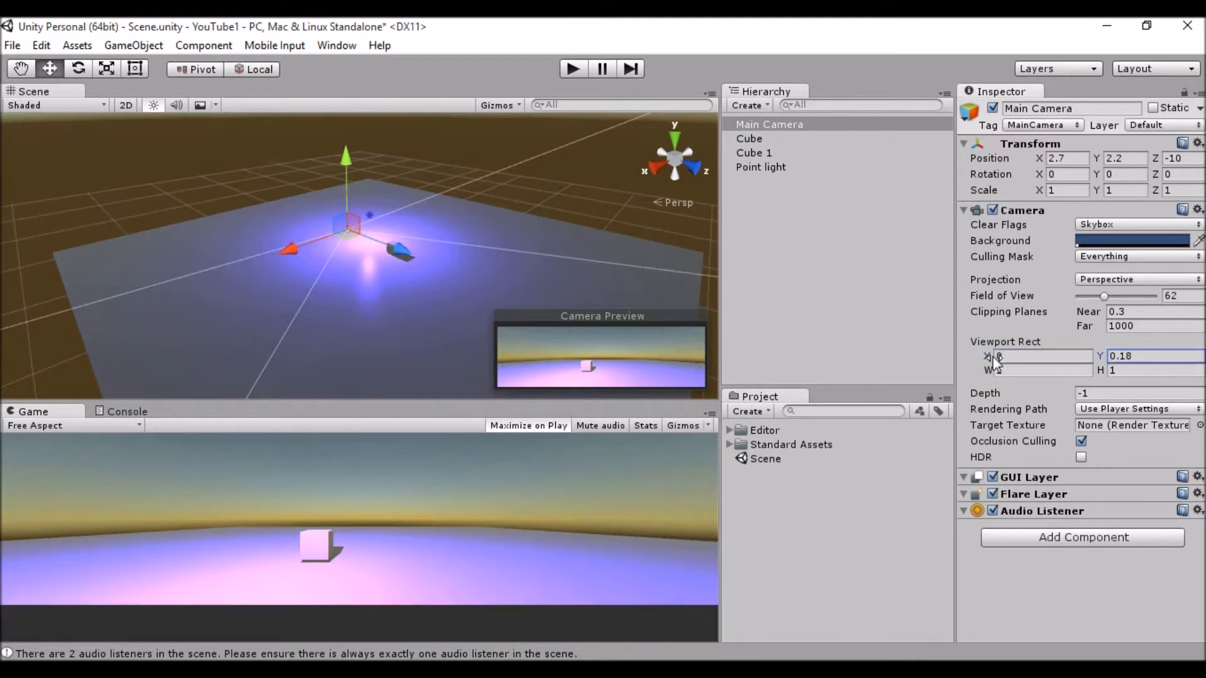
pyautogui.moveTo(991, 354)
pyautogui.mouseDown()
pyautogui.moveTo(1007, 372)
pyautogui.moveTo(986, 366)
pyautogui.mouseUp()
pyautogui.moveTo(1098, 369); pyautogui.dragTo(1123, 370)
pyautogui.hotkey('ctrl', 'z')
pyautogui.hotkey('ctrl', 'z')
pyautogui.hotkey('ctrl', 'z')
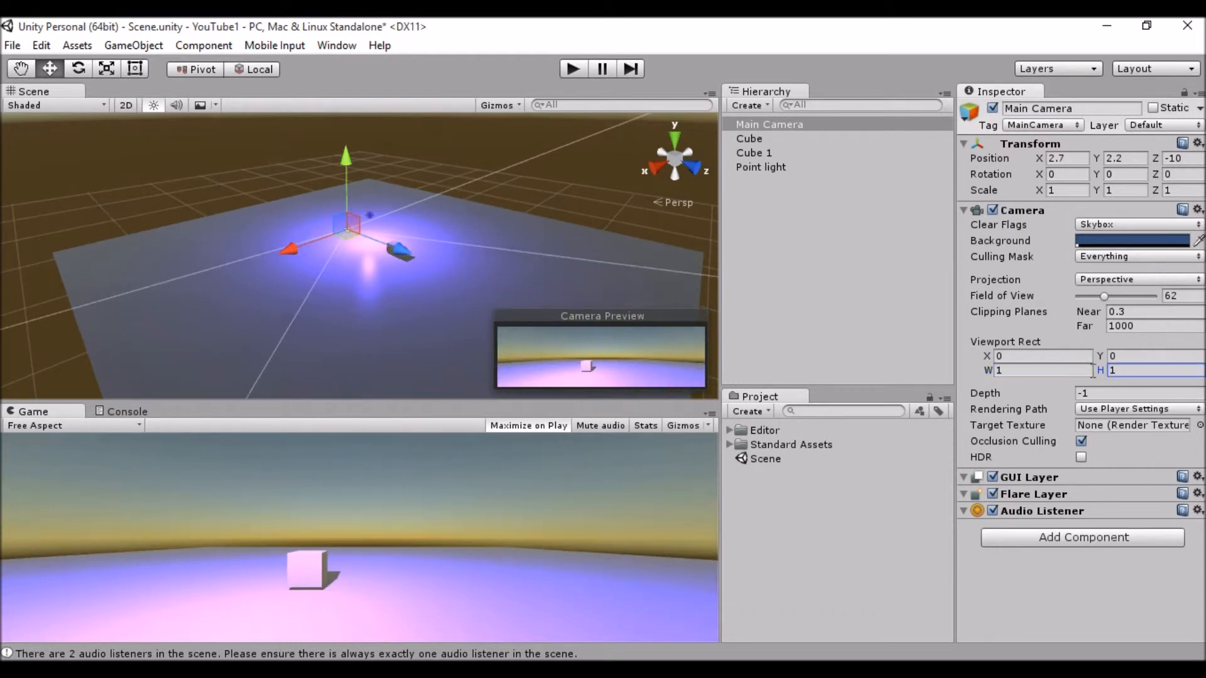
# - Add a second camera to the scene and set its Clear Flags to Depth only
pyautogui.click(1078, 390)
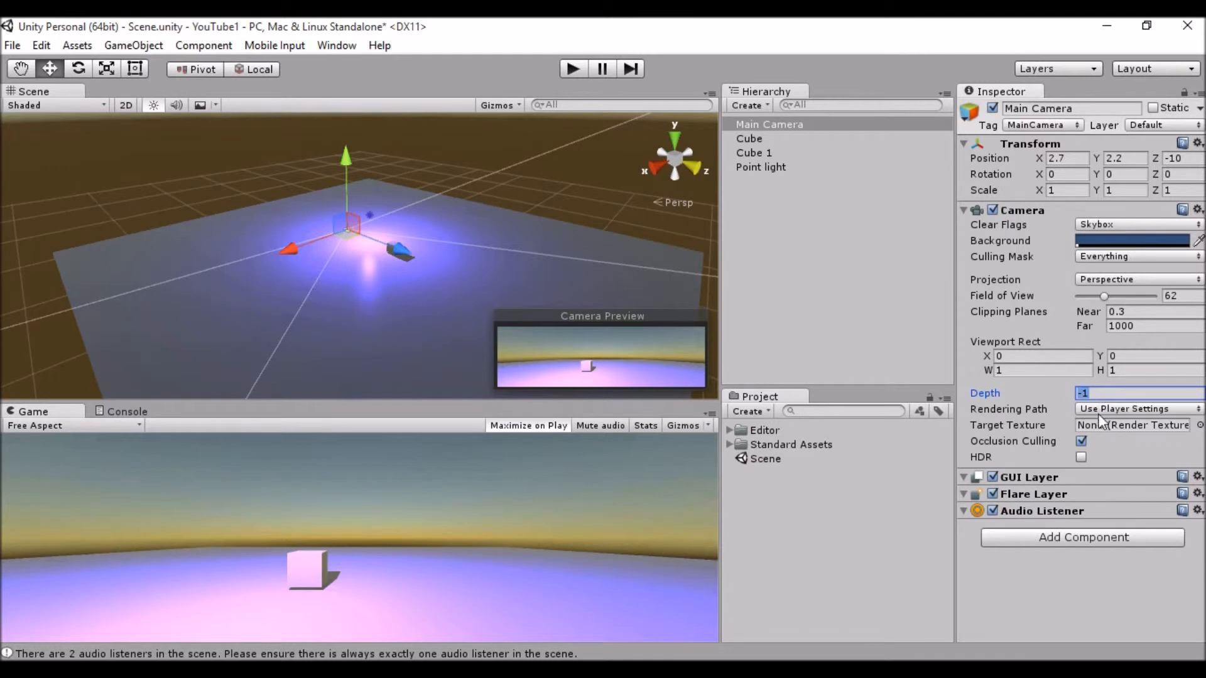
pyautogui.click(1099, 393)
pyautogui.click(746, 104)
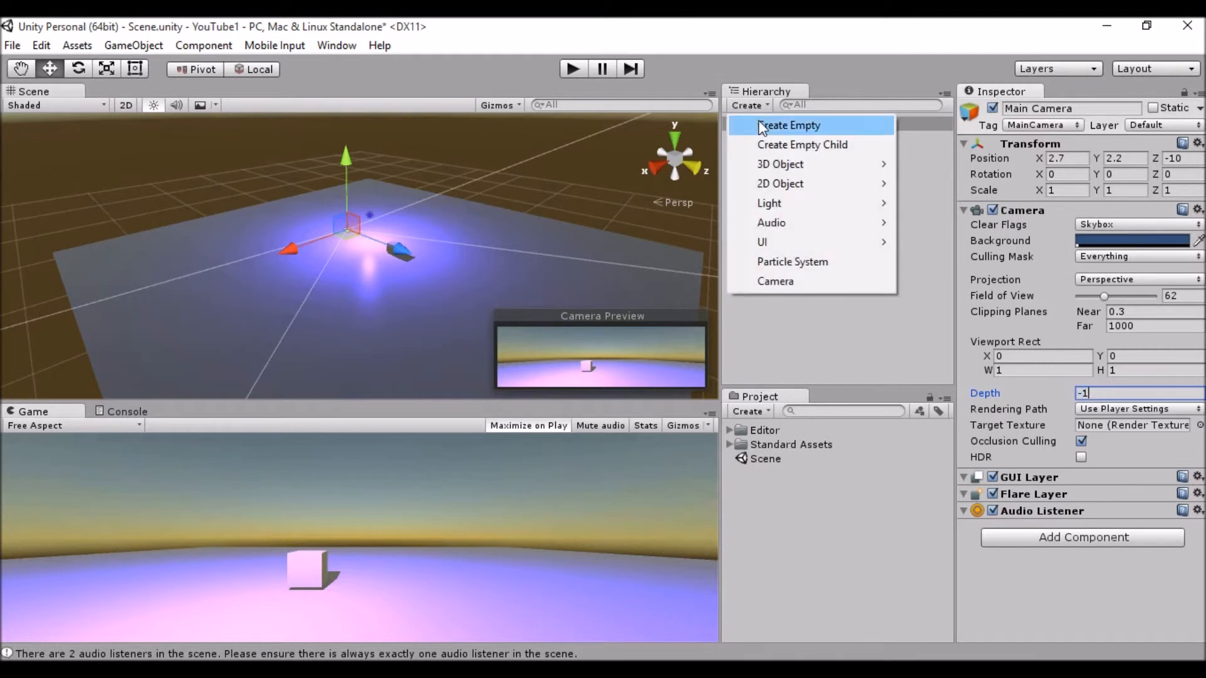
pyautogui.click(775, 281)
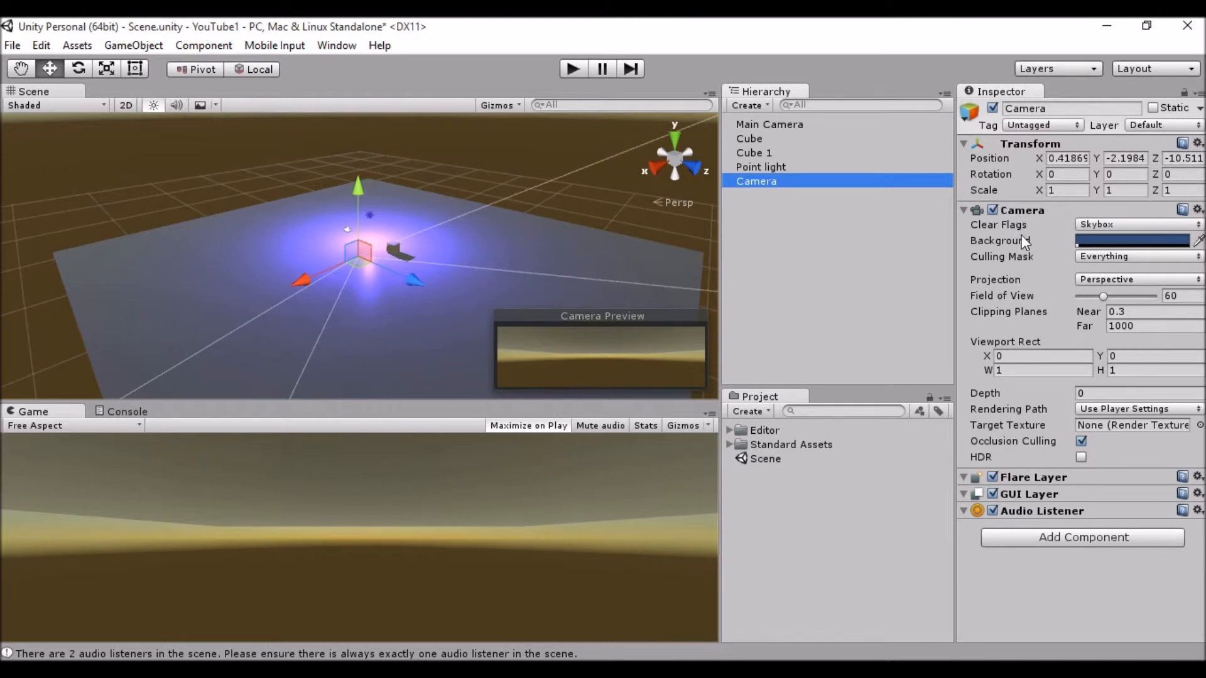
pyautogui.click(1106, 225)
pyautogui.click(1112, 280)
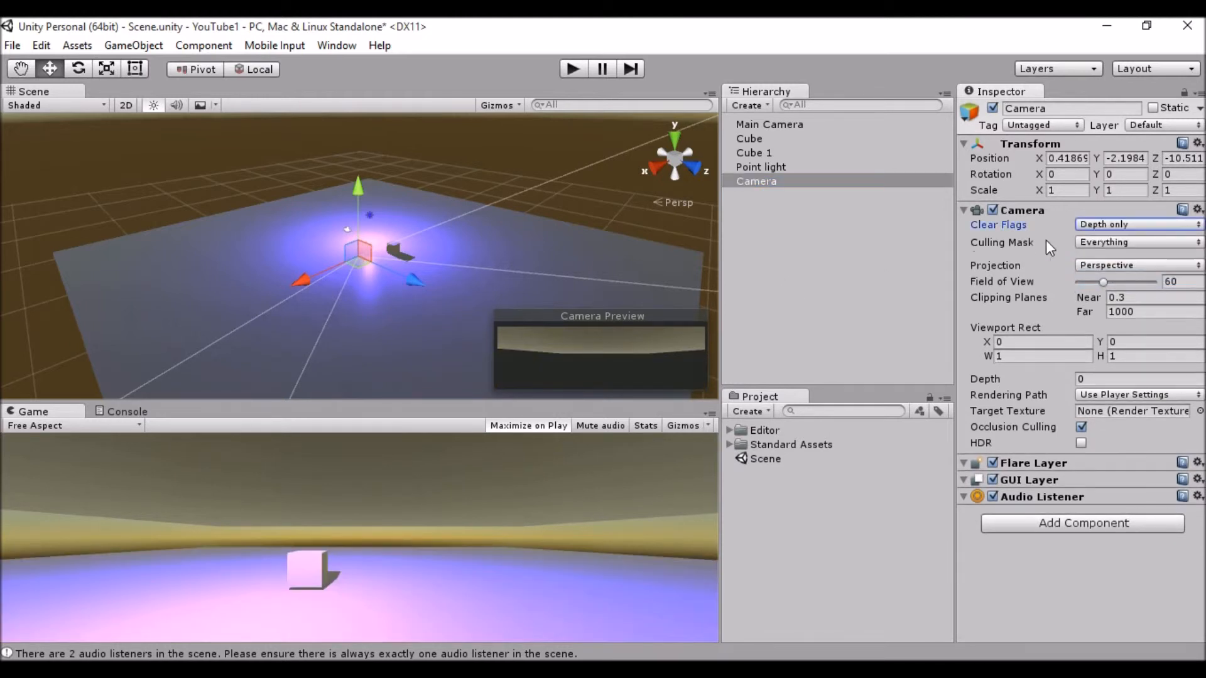
# - Try a Depth of 1 on the second camera and replace it with -1
pyautogui.scroll(4, 640, 240)
pyautogui.moveTo(375, 224); pyautogui.dragTo(365, 182, button='middle')
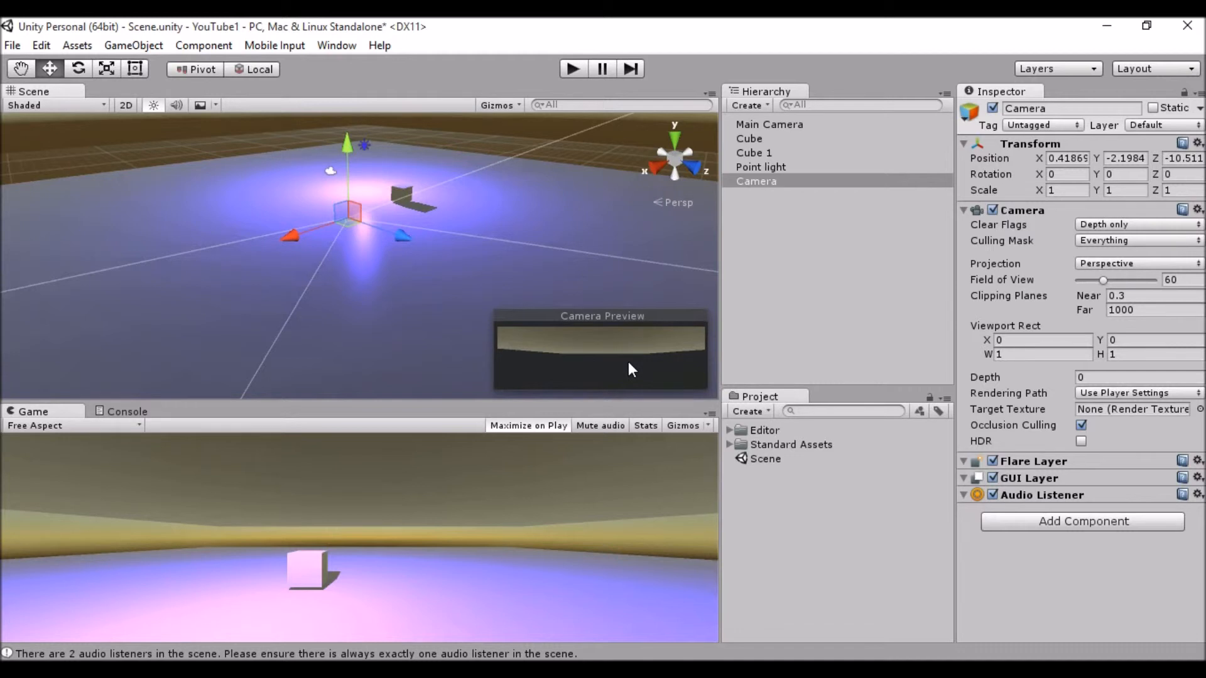
pyautogui.click(1105, 377)
pyautogui.write('1')
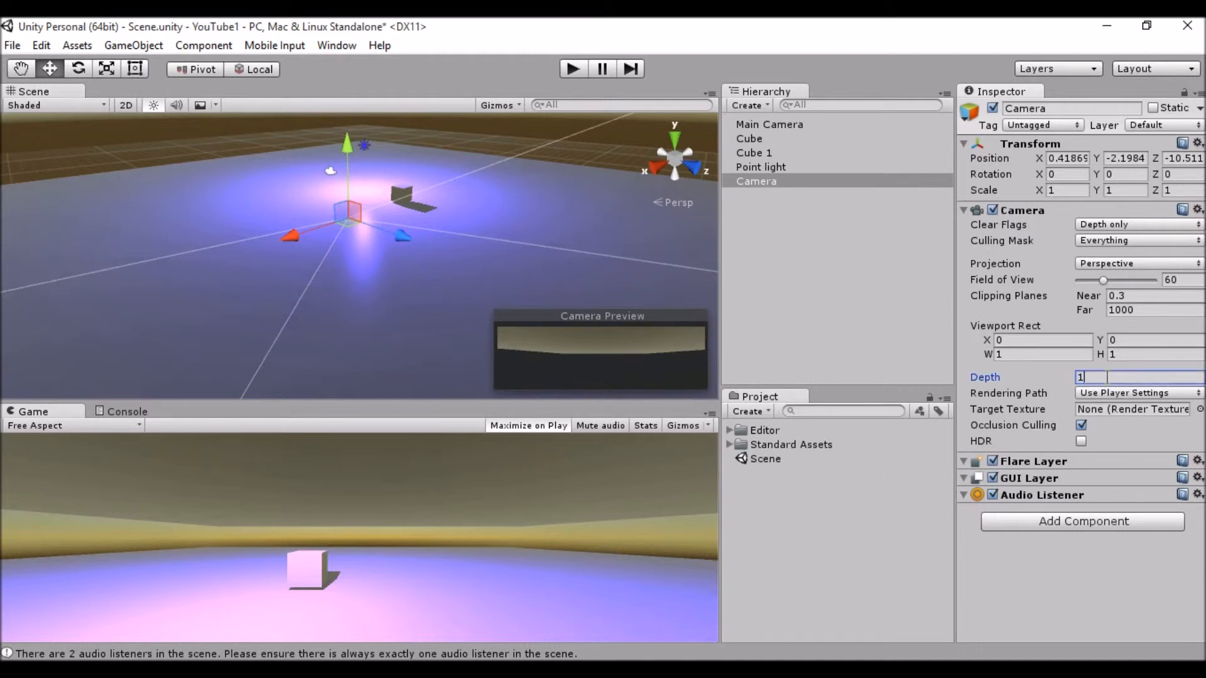
pyautogui.press('BackSpace')
pyautogui.write('-1')
# - Set the Main Camera's Depth to 1 so it renders over the second camera
pyautogui.click(759, 124)
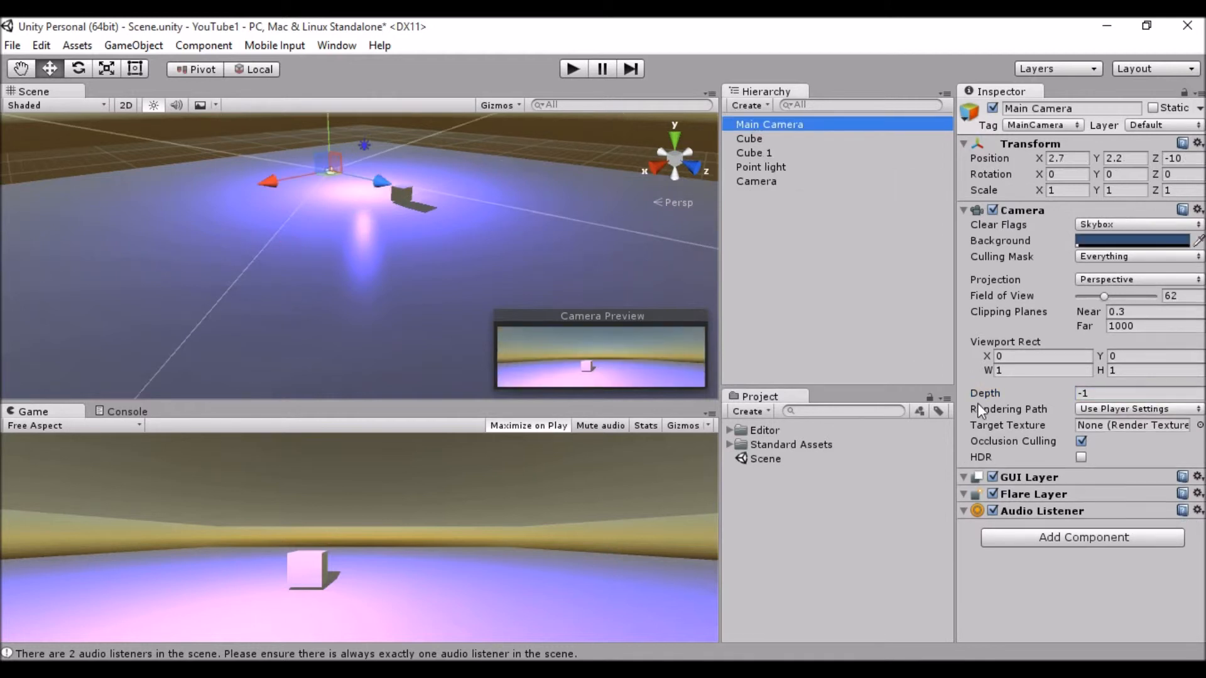
pyautogui.click(1092, 393)
pyautogui.write('1')
pyautogui.scroll(-6, 463, 207)
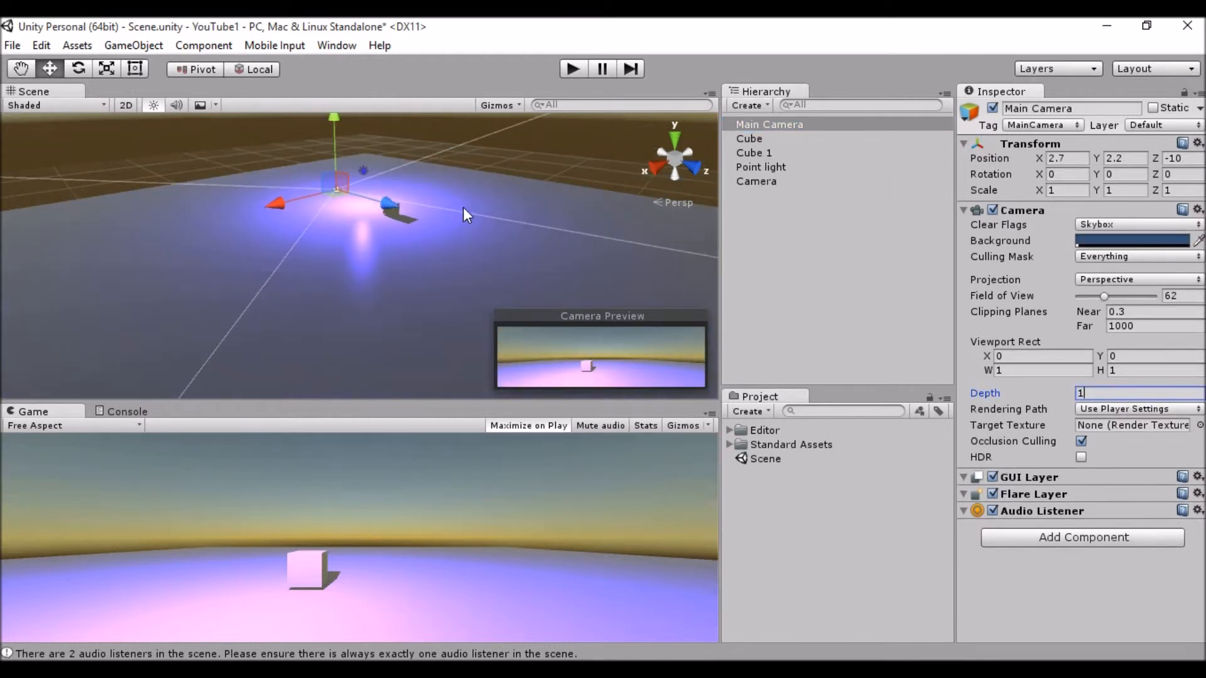
# - Return the Main Camera's Depth to -1
pyautogui.click(761, 182)
pyautogui.doubleClick(812, 139)
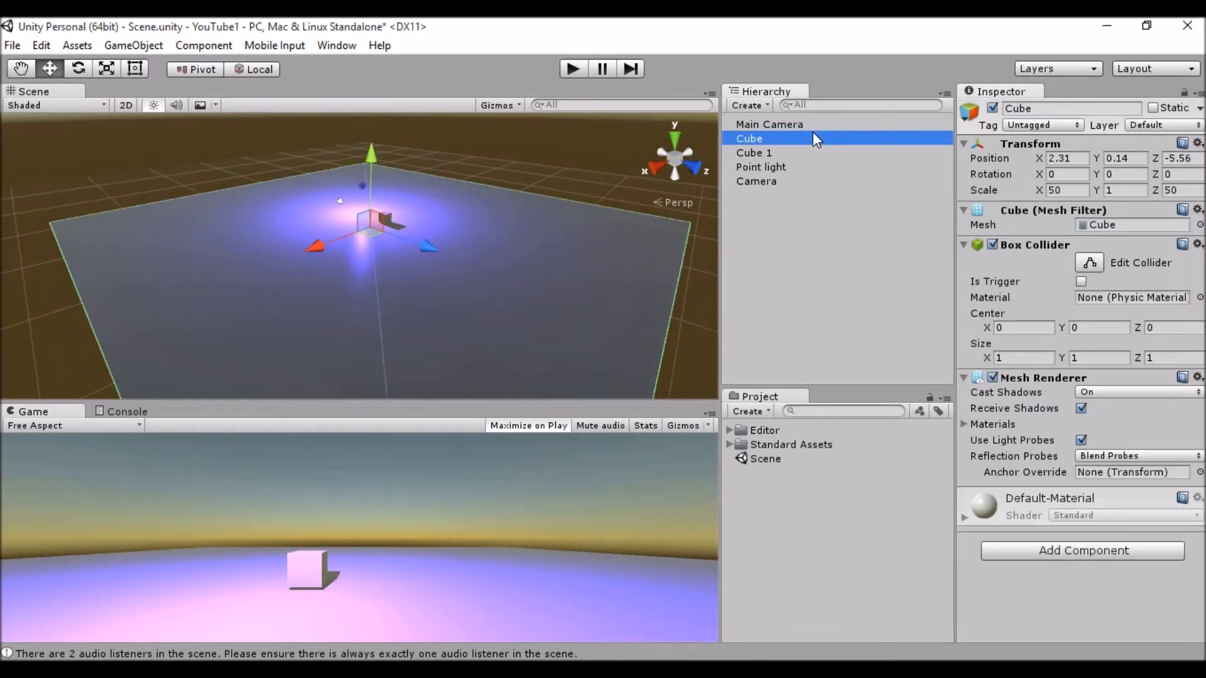
pyautogui.click(806, 125)
pyautogui.scroll(2, 435, 306)
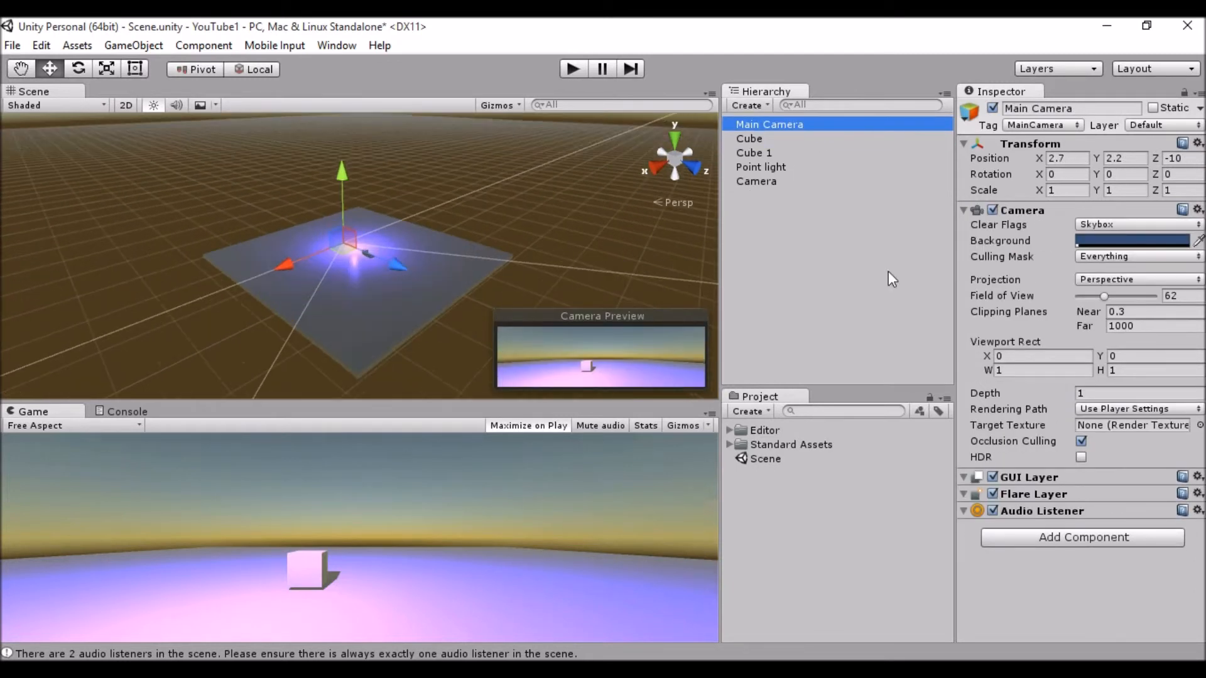
pyautogui.click(1110, 392)
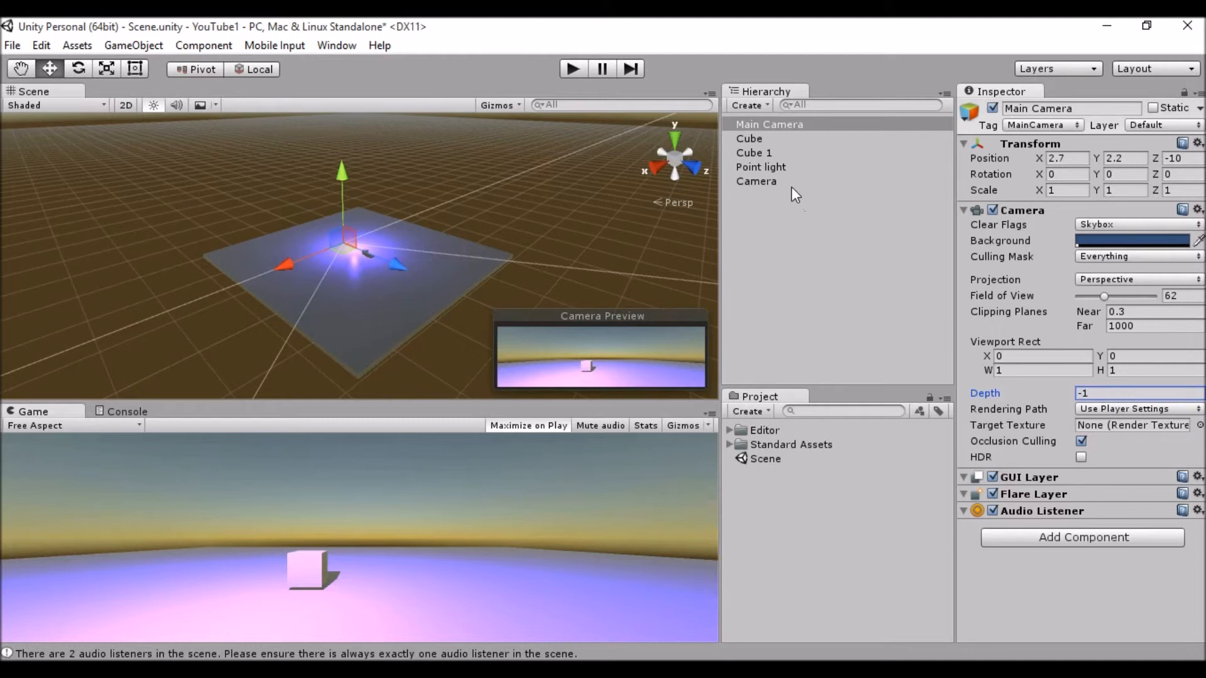
# - Set the second camera's Depth to 1 so it renders over the Main Camera
pyautogui.click(791, 186)
pyautogui.click(1109, 377)
pyautogui.write('1')
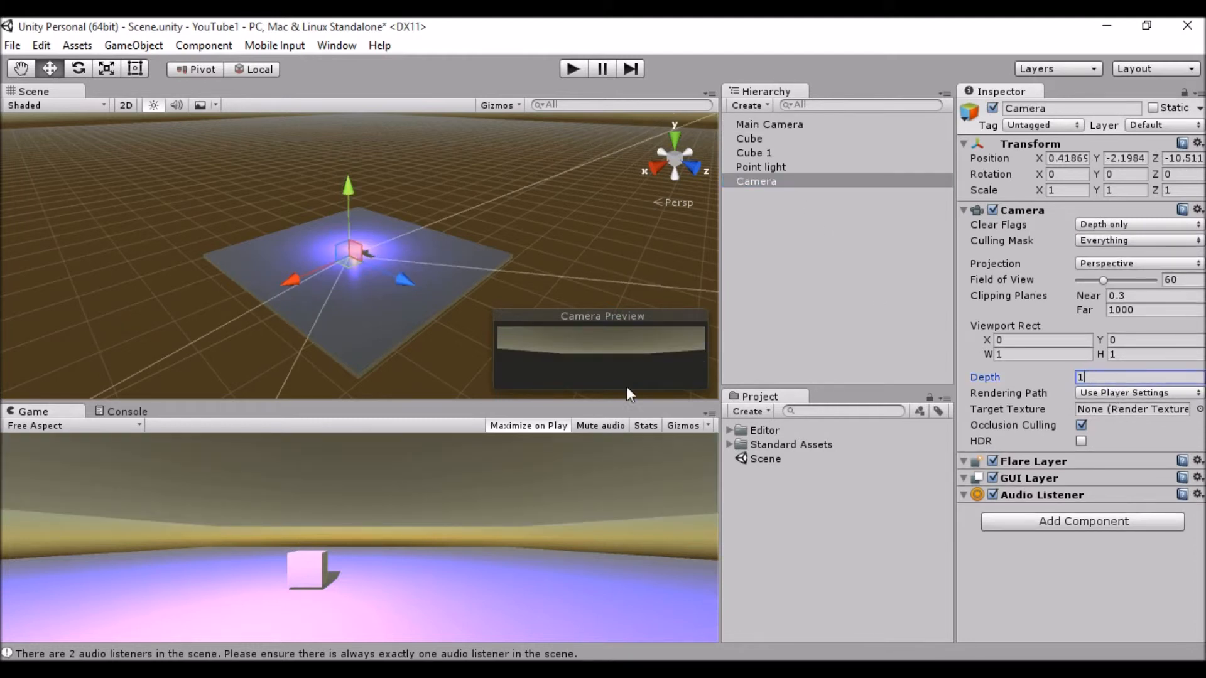
pyautogui.scroll(4, 422, 288)
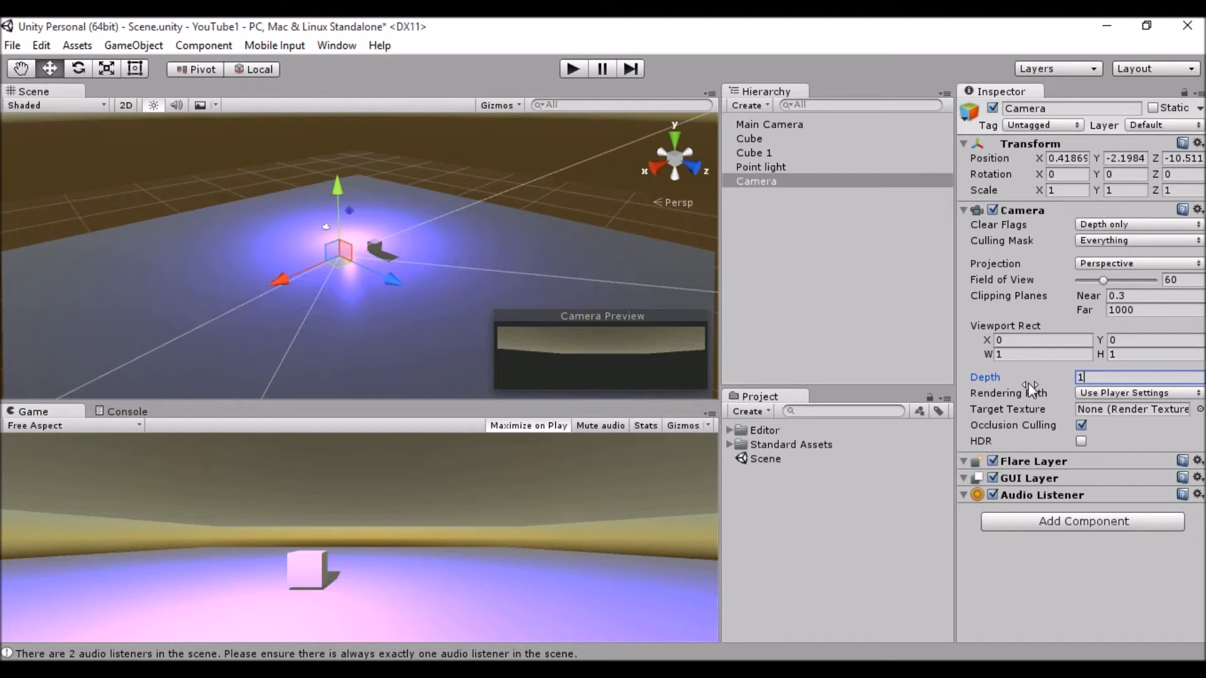
# - Set the second camera's Depth to -1 and delete that camera from the scene
pyautogui.moveTo(1076, 379); pyautogui.dragTo(1087, 378)
pyautogui.press('BackSpace')
pyautogui.write('01')
pyautogui.press('BackSpace')
pyautogui.press('BackSpace')
pyautogui.write('-1')
pyautogui.click(817, 182)
pyautogui.press('Delete')
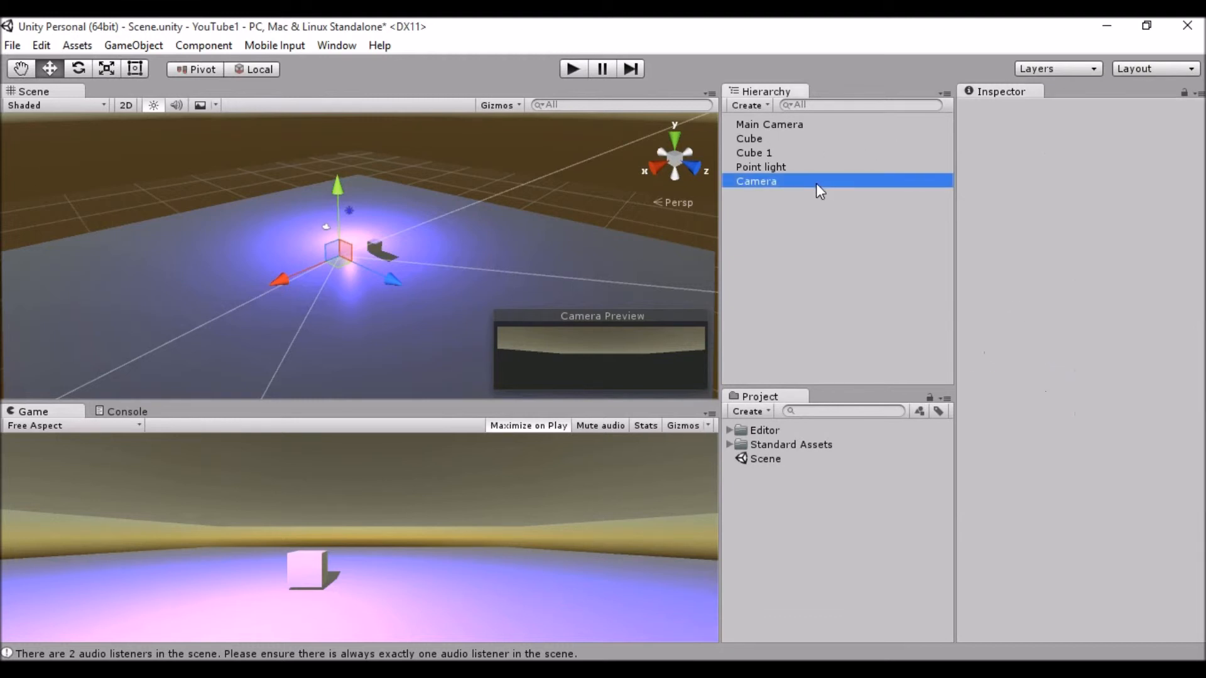
# - Review the Main Camera, both cubes and the point light, and examine the Main Camera's view volume in the scene
pyautogui.click(772, 124)
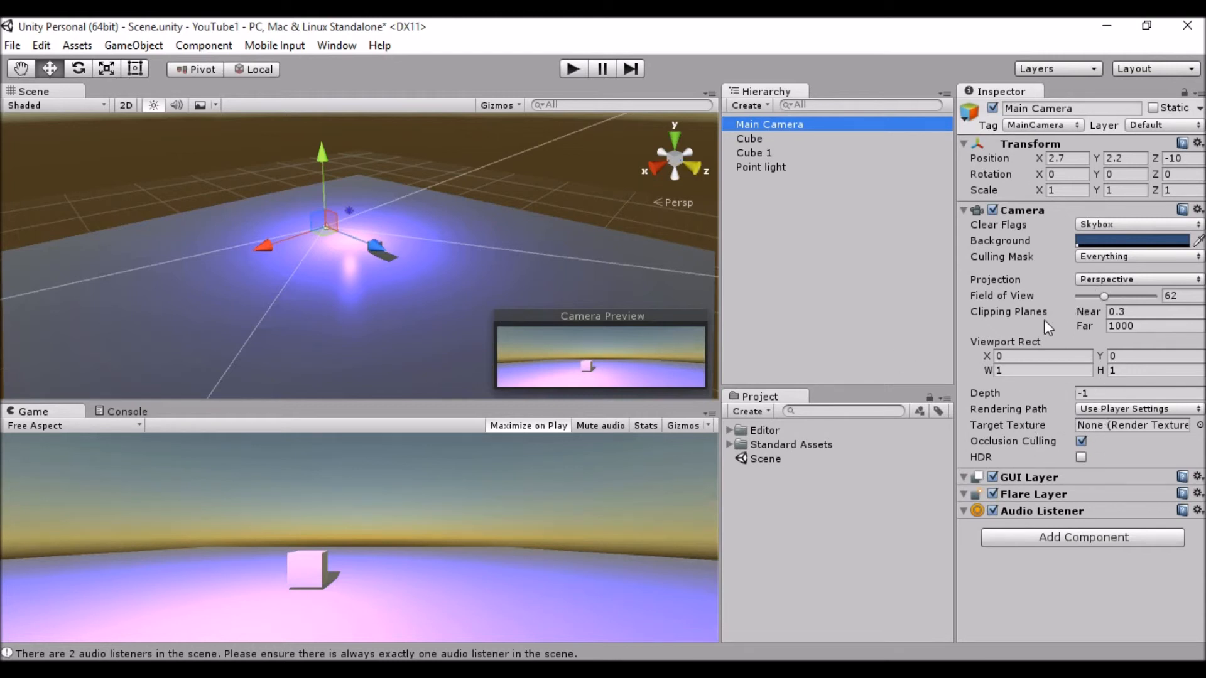
pyautogui.click(783, 153)
pyautogui.click(783, 166)
pyautogui.click(776, 138)
pyautogui.click(775, 126)
pyautogui.scroll(-5, 521, 242)
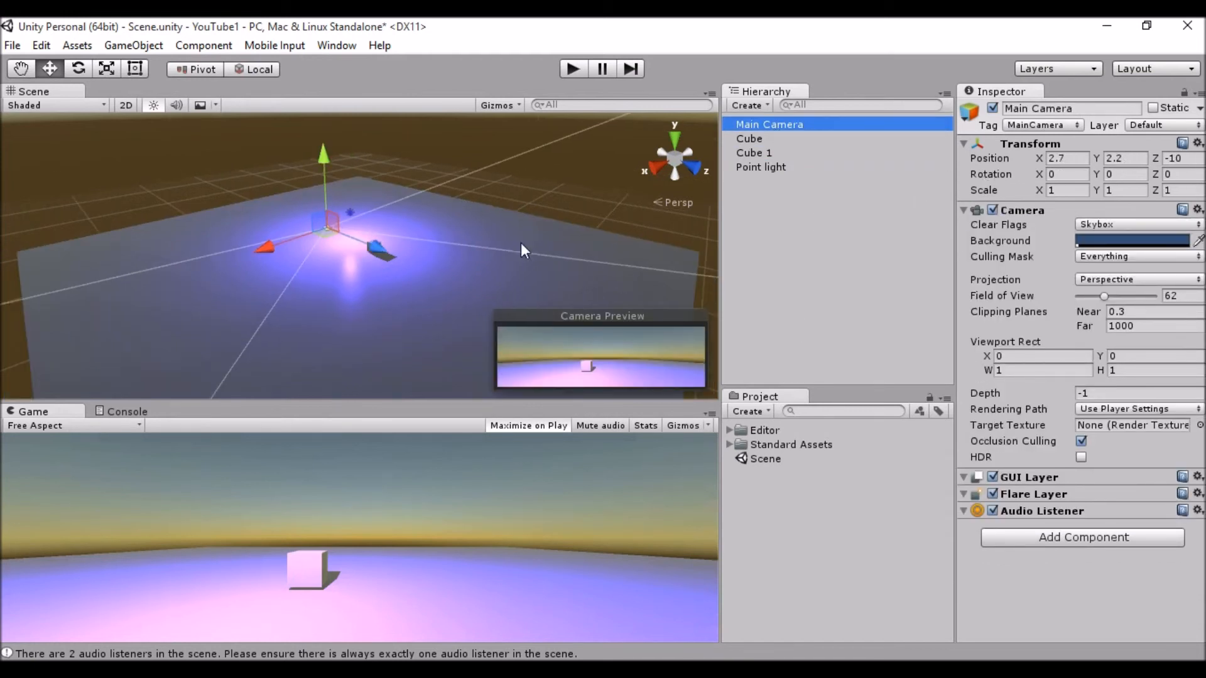
pyautogui.scroll(6, 253, 228)
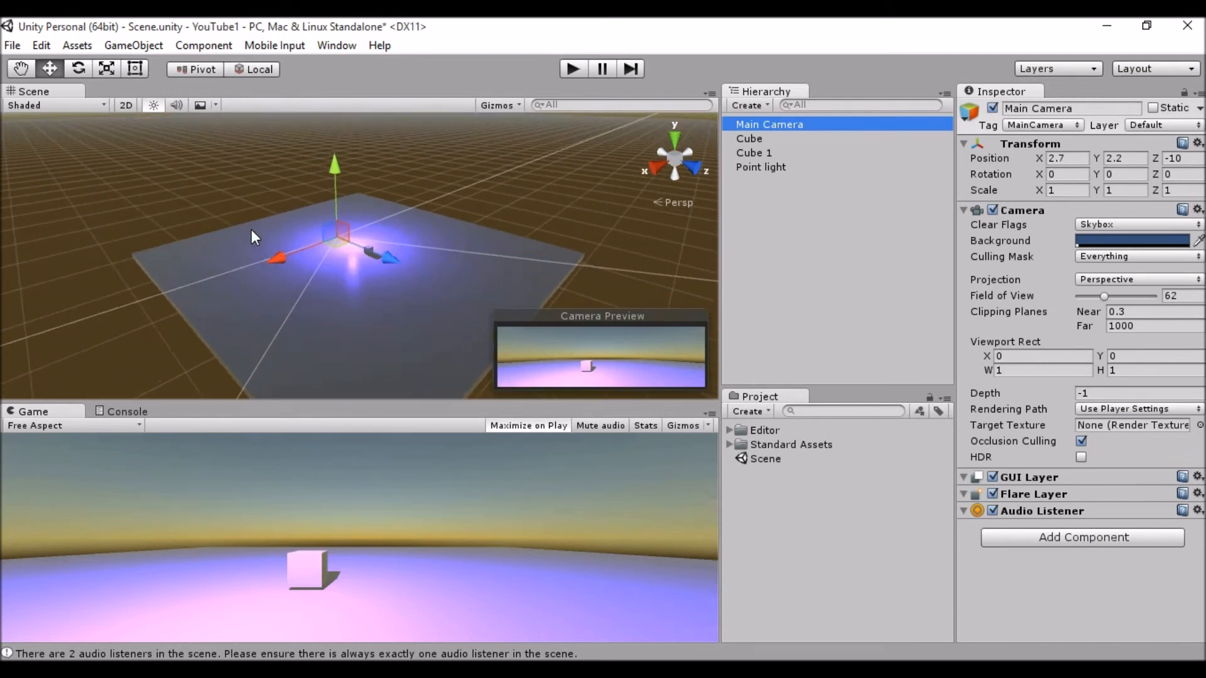
pyautogui.moveTo(243, 217); pyautogui.dragTo(321, 189, button='middle')
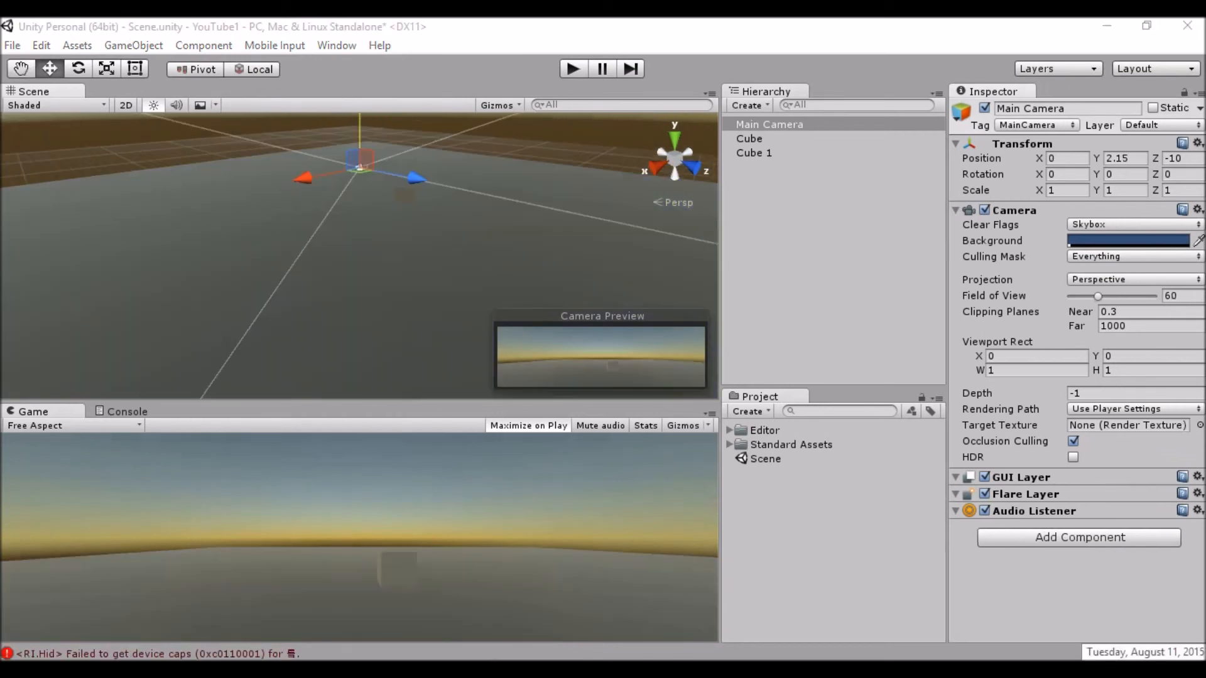